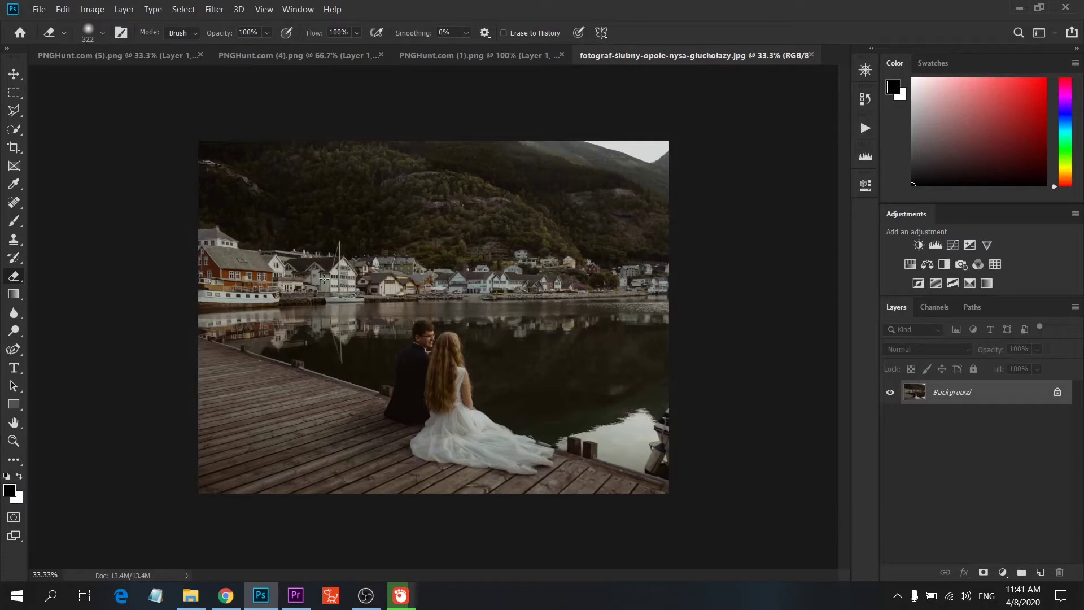
- Duplicate the background layer and bring the copy into the Camera Raw filter
click(8, 117)
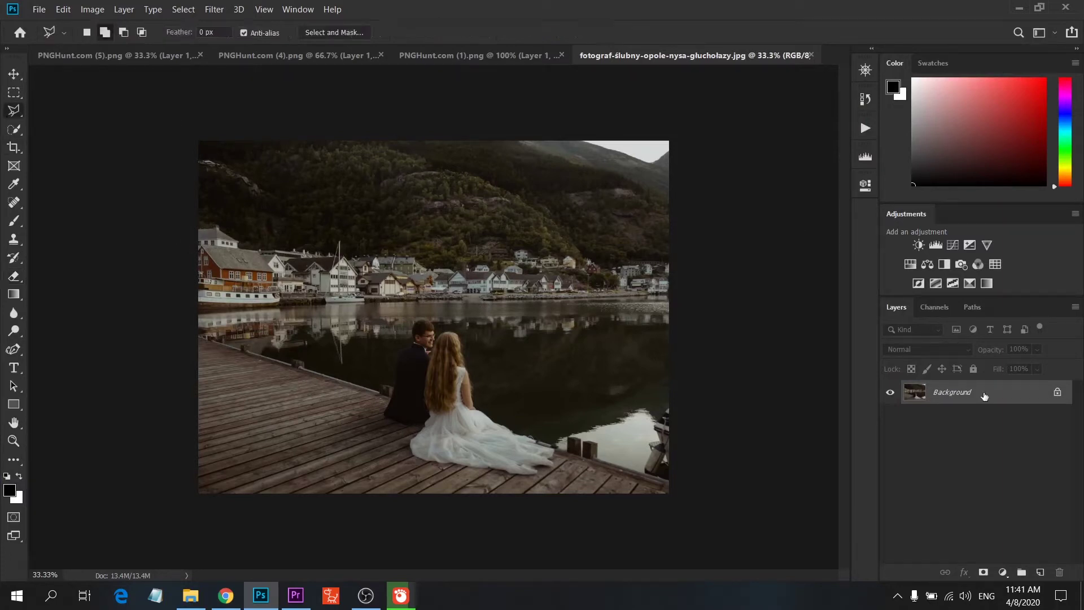
drag(1003, 399, 1040, 572)
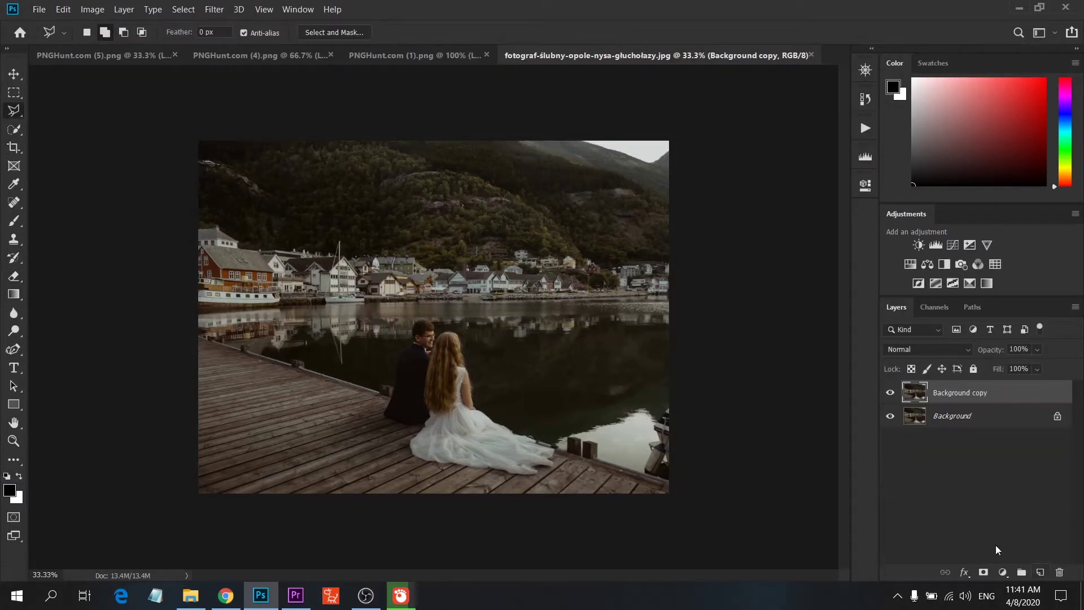
click(226, 12)
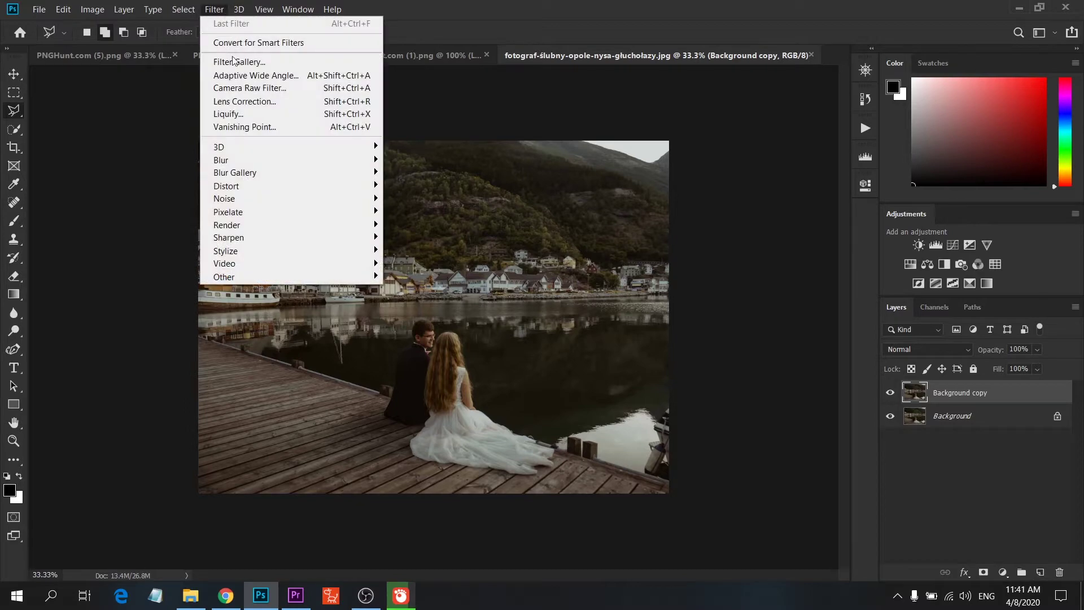
click(273, 89)
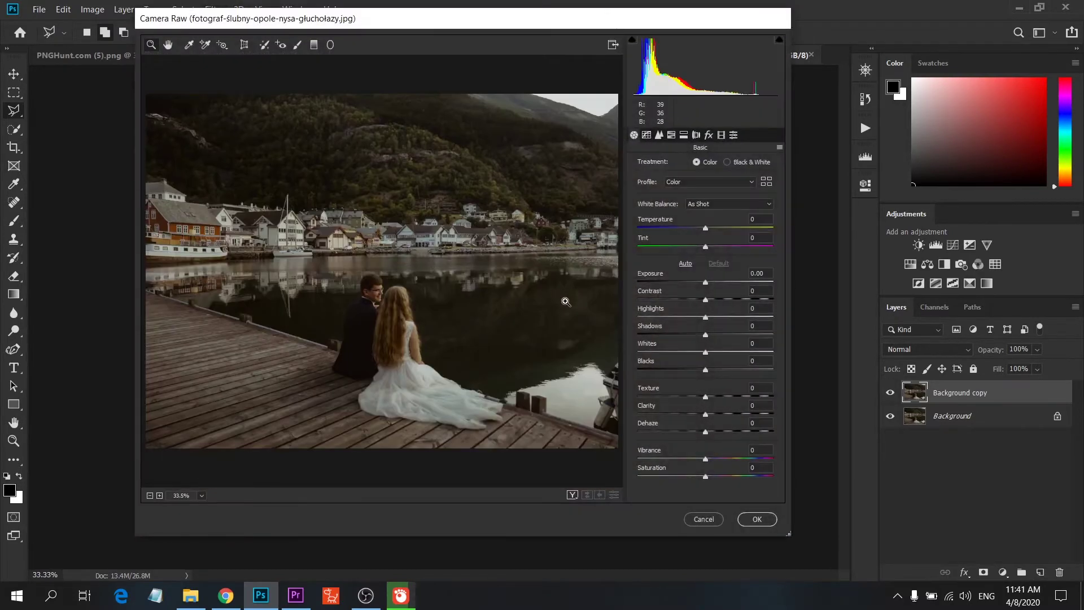
- Set Temperature -23, Vibrance +43, Texture/Clarity -13 and Dehaze -12
click(689, 228)
drag(690, 229, 692, 228)
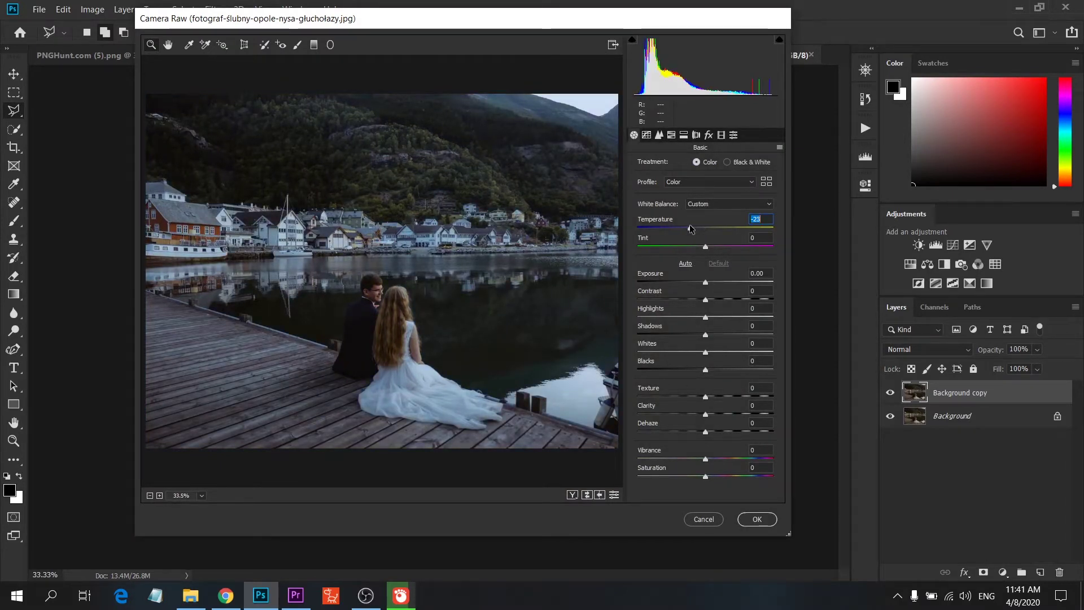
click(736, 460)
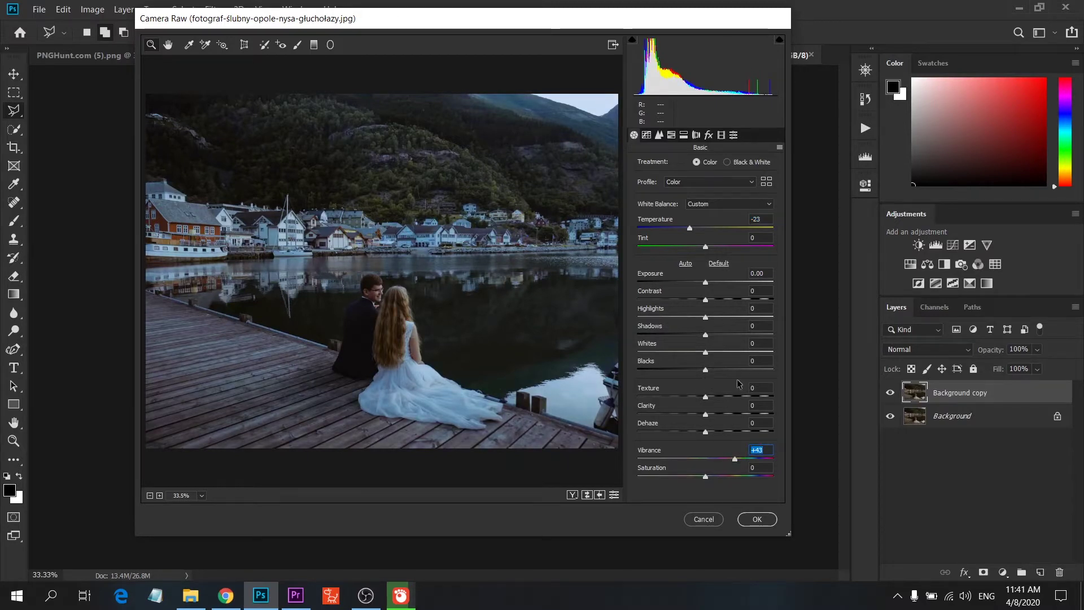
click(697, 397)
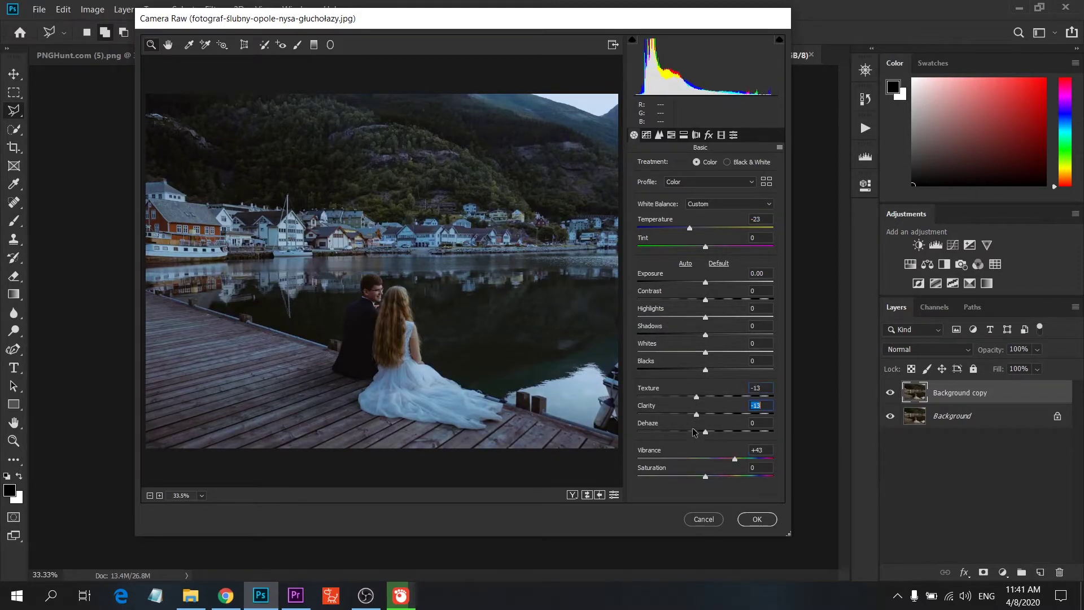
click(696, 432)
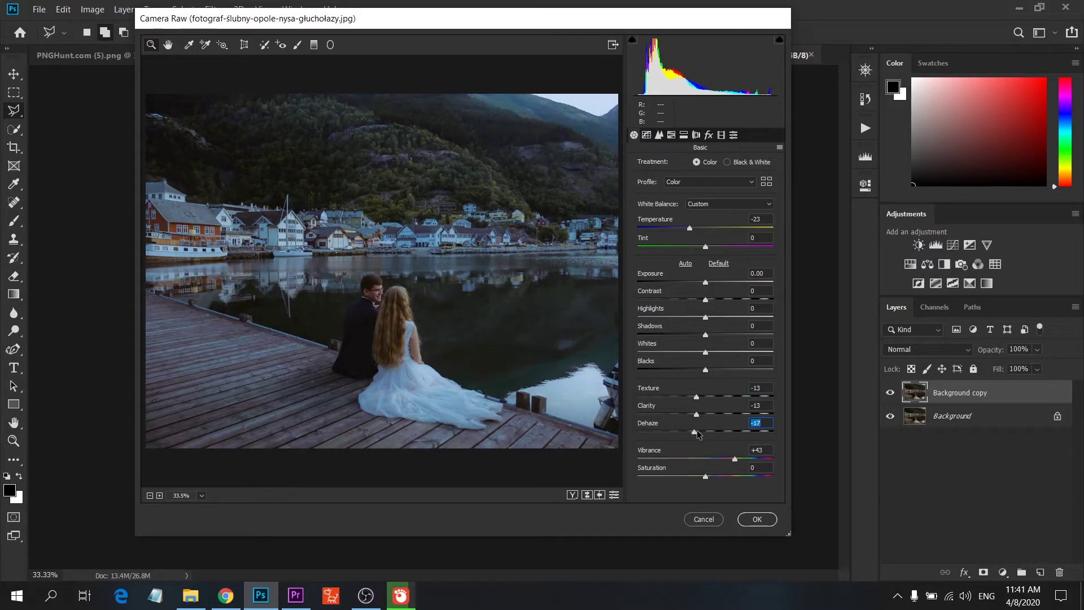
drag(697, 432, 700, 432)
- Set Exposure +0.70, Highlights +27, Shadows -20, Blacks -28 and Whites +44
click(715, 282)
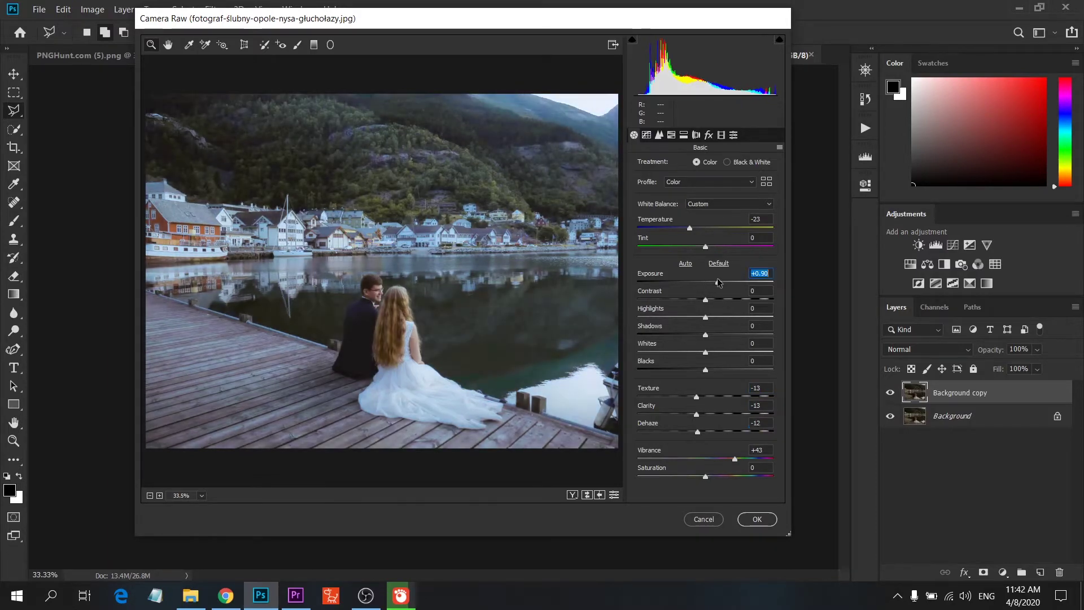
click(723, 316)
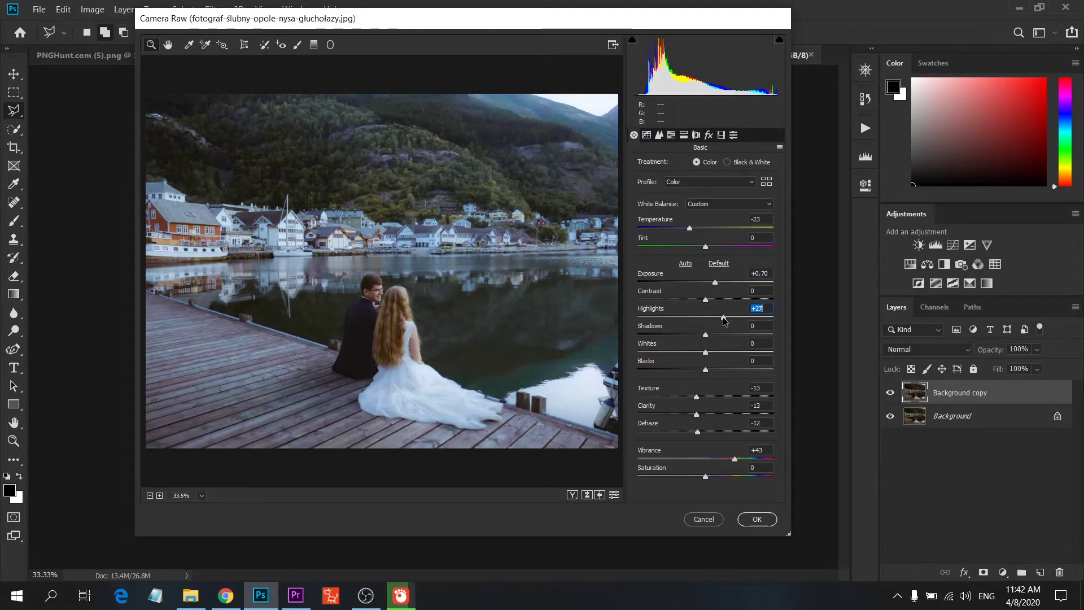
click(692, 335)
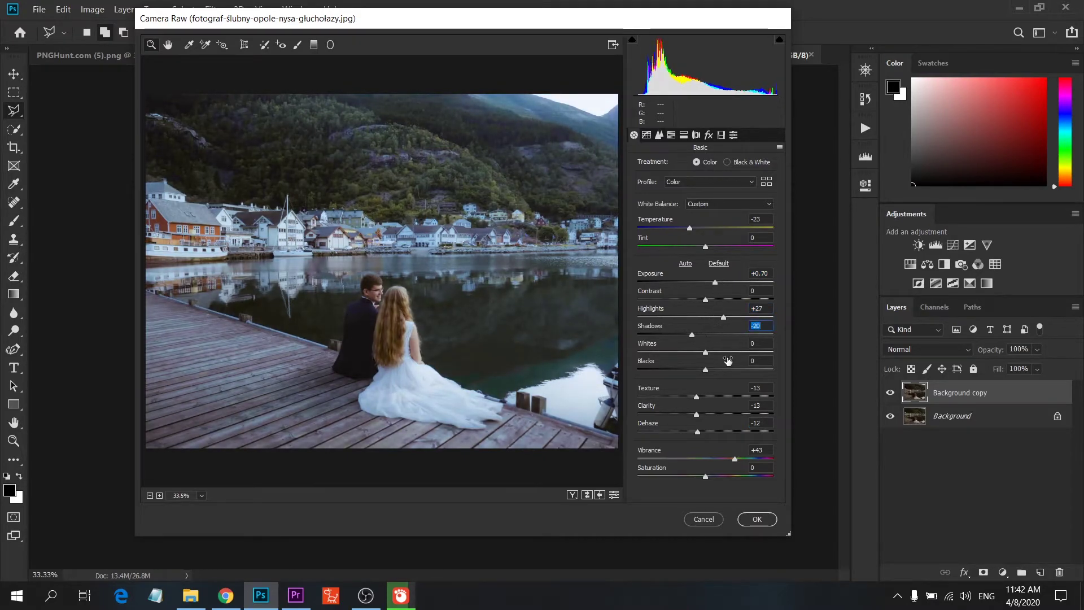
click(686, 369)
drag(706, 353, 735, 353)
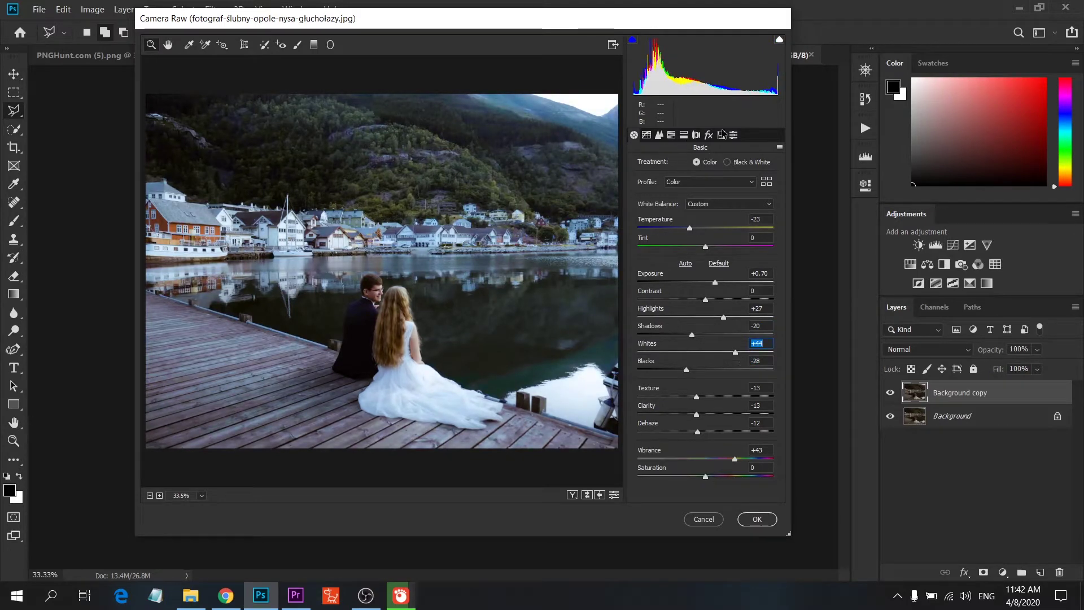
click(662, 137)
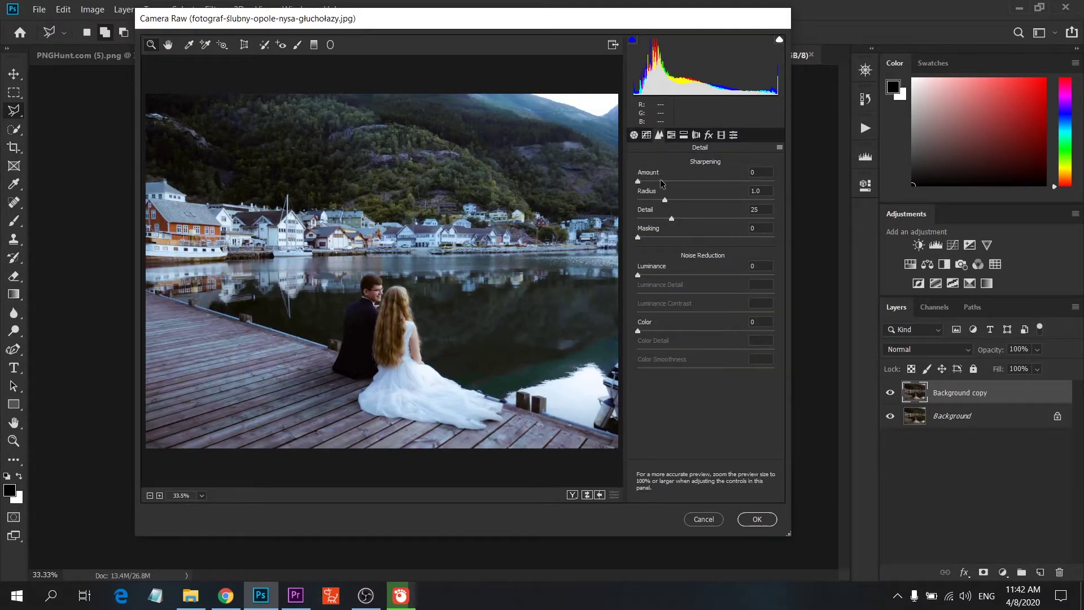
- Shift HSL hues: Aquas +27, Blues -15, Purples -44
click(685, 136)
click(670, 135)
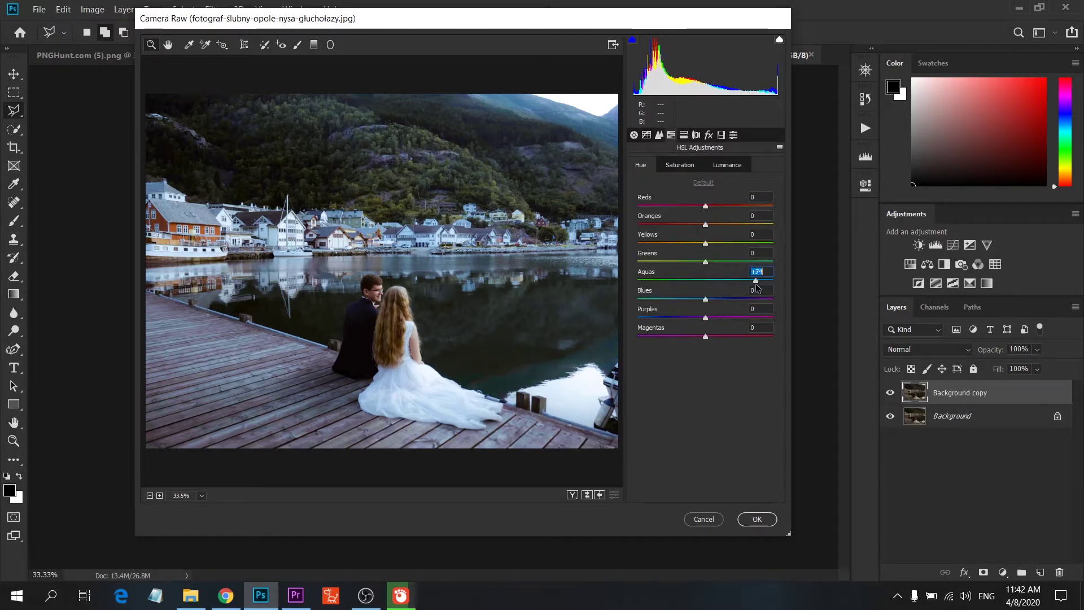
mouse_move(757, 288)
mouse_down()
mouse_move(723, 283)
mouse_move(678, 300)
mouse_move(695, 299)
mouse_up()
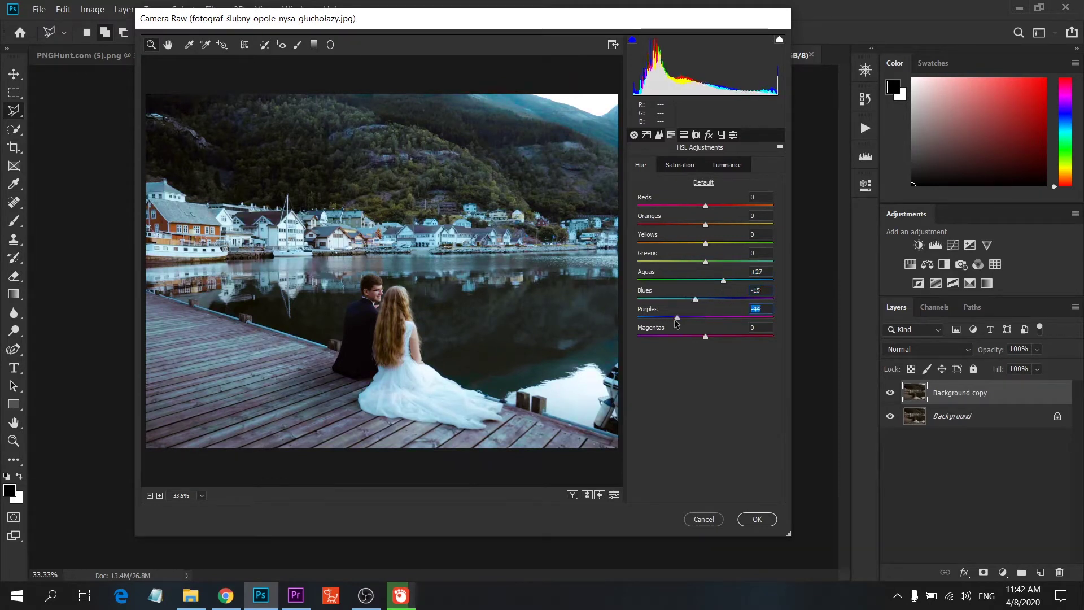
- Set saturation Reds -16, Oranges -18, Blues +19, Purples +43, Magentas +23
click(680, 164)
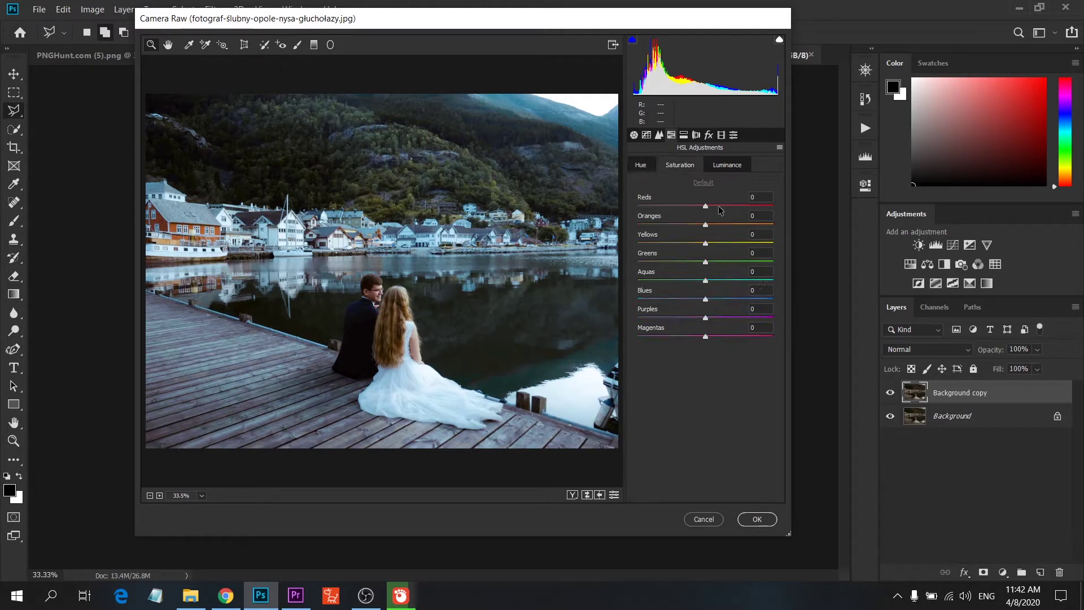
mouse_move(711, 210)
mouse_down()
mouse_move(762, 216)
mouse_move(695, 222)
mouse_up()
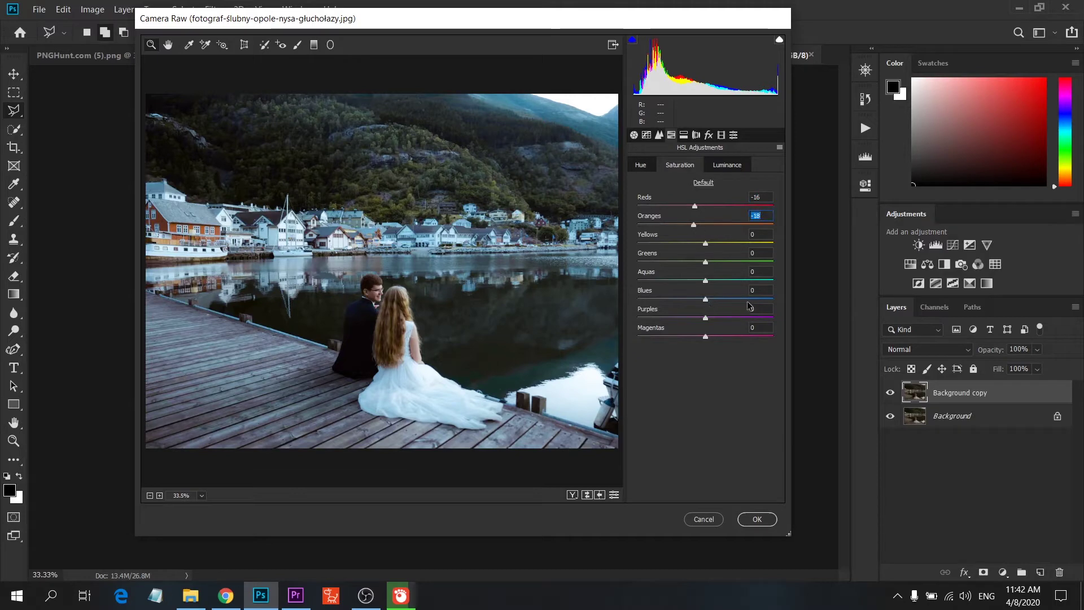
drag(748, 306, 718, 304)
click(720, 337)
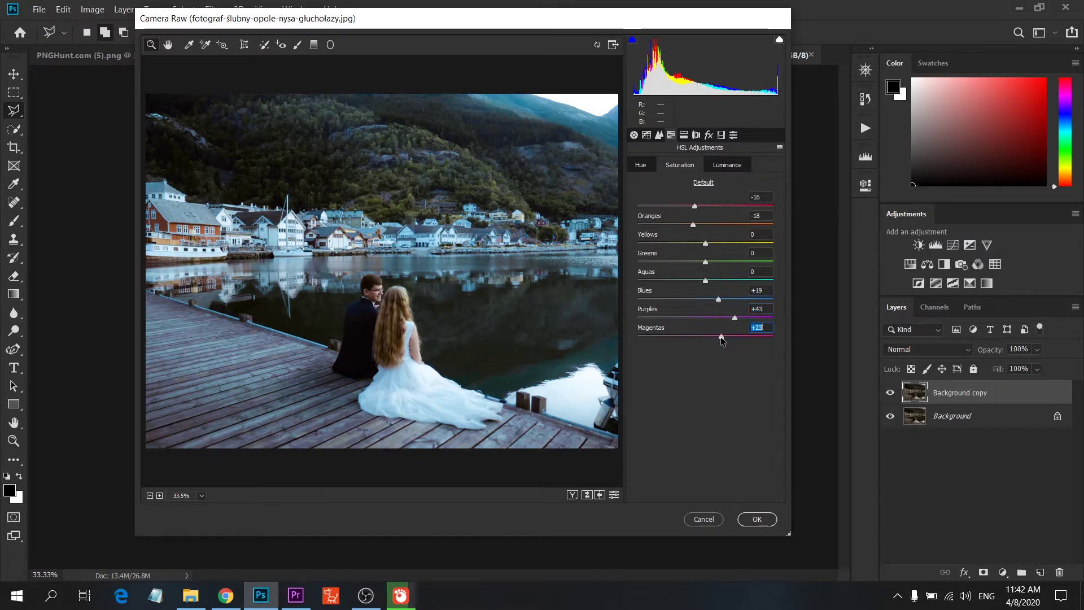
- Darken luminance of Blues to -22 and Purples to -19, then apply the grade
click(717, 168)
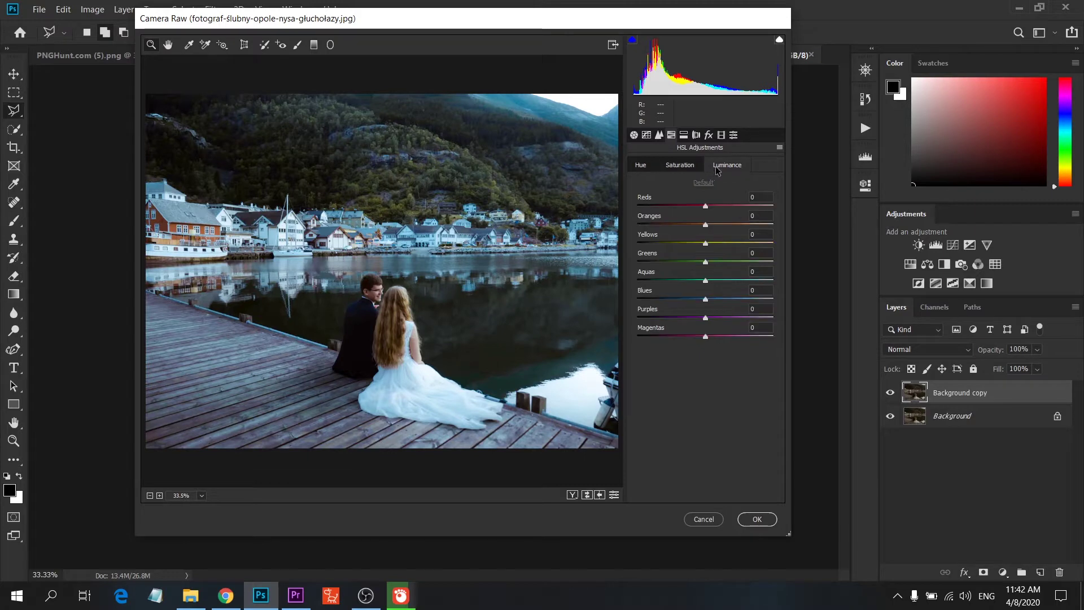
mouse_move(705, 298)
mouse_down()
mouse_move(634, 300)
mouse_move(689, 308)
mouse_up()
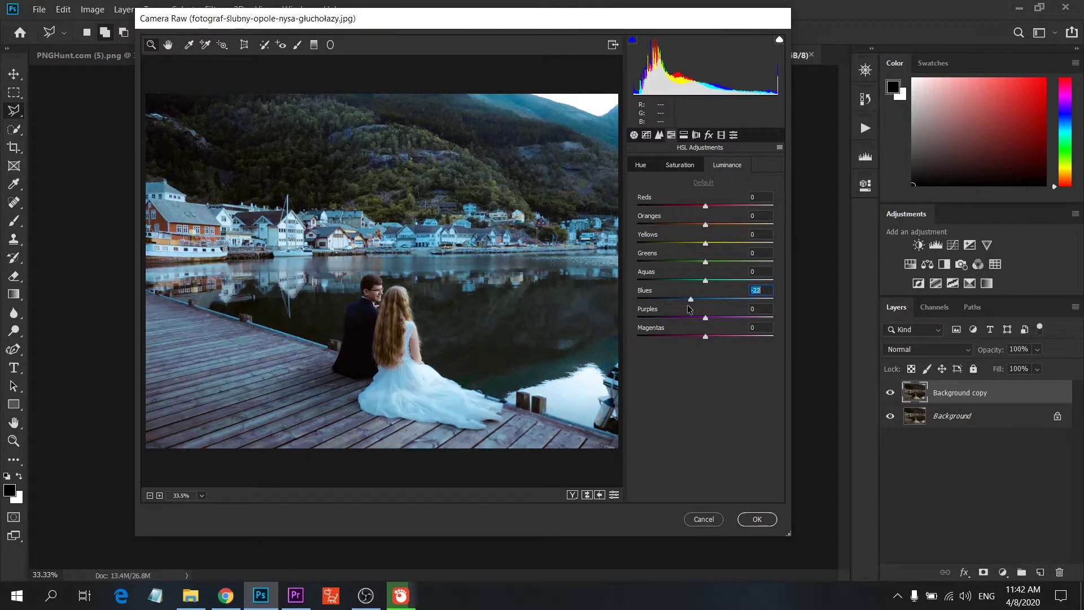
click(693, 318)
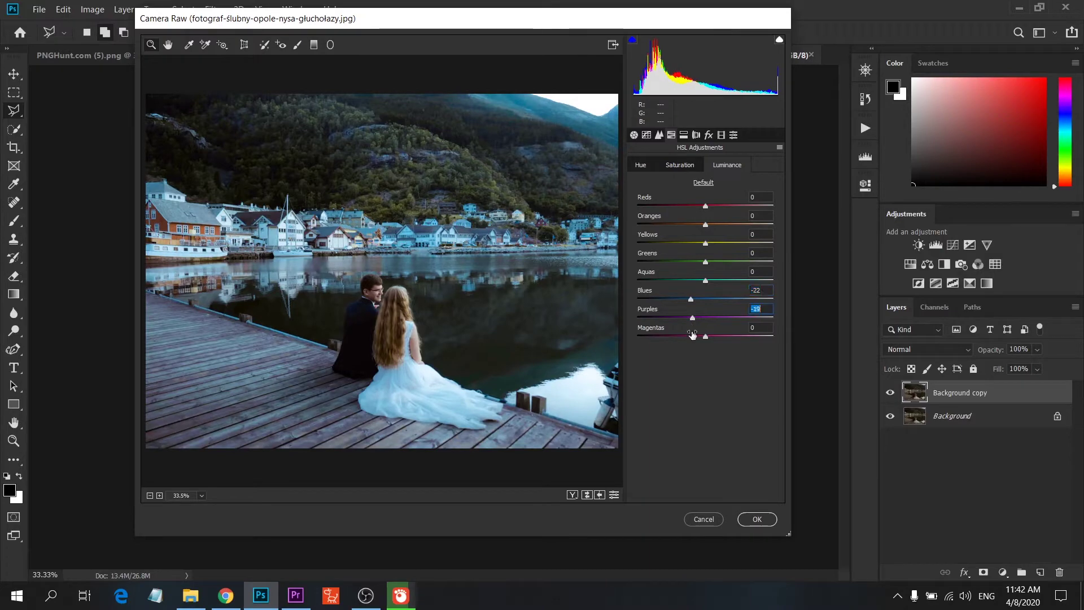
key(Tab)
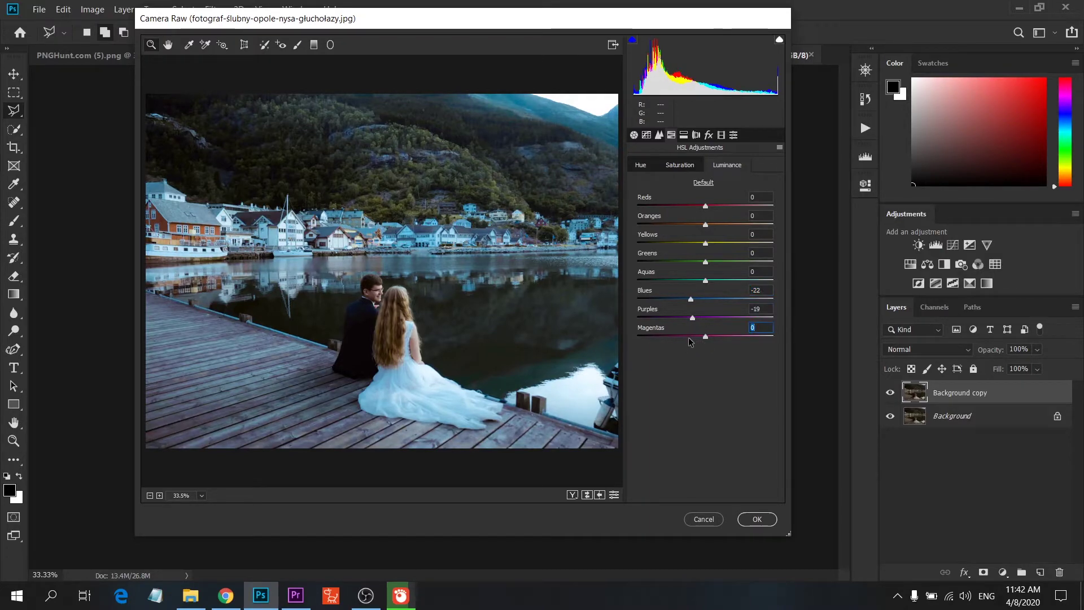
text(-24)
click(758, 519)
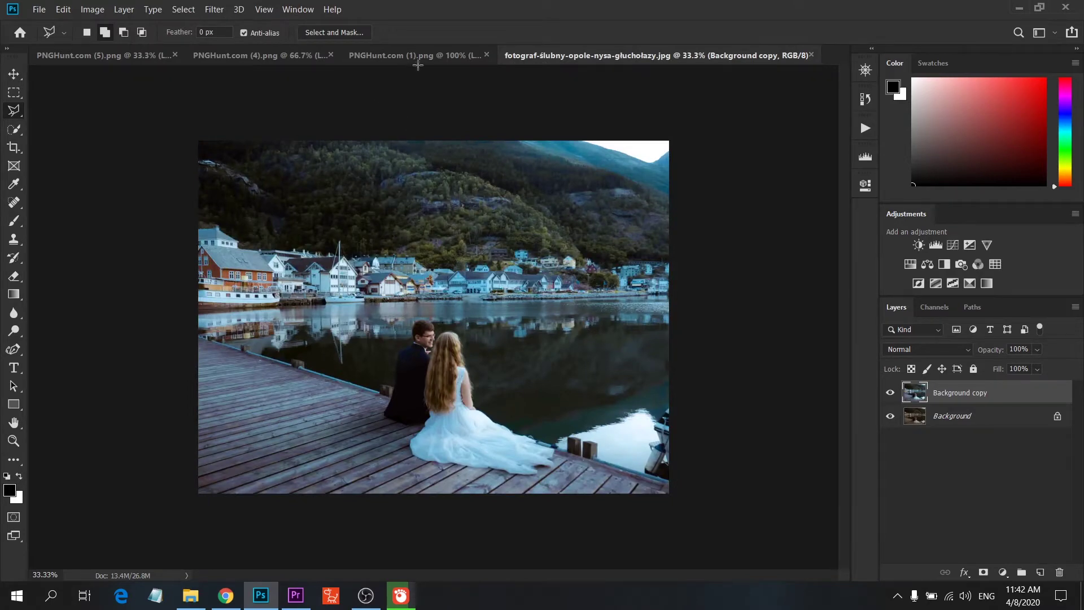
- Bring the sparkle image into the wedding photo, enlarge it and move it over the couple
click(418, 58)
drag(941, 400, 545, 350)
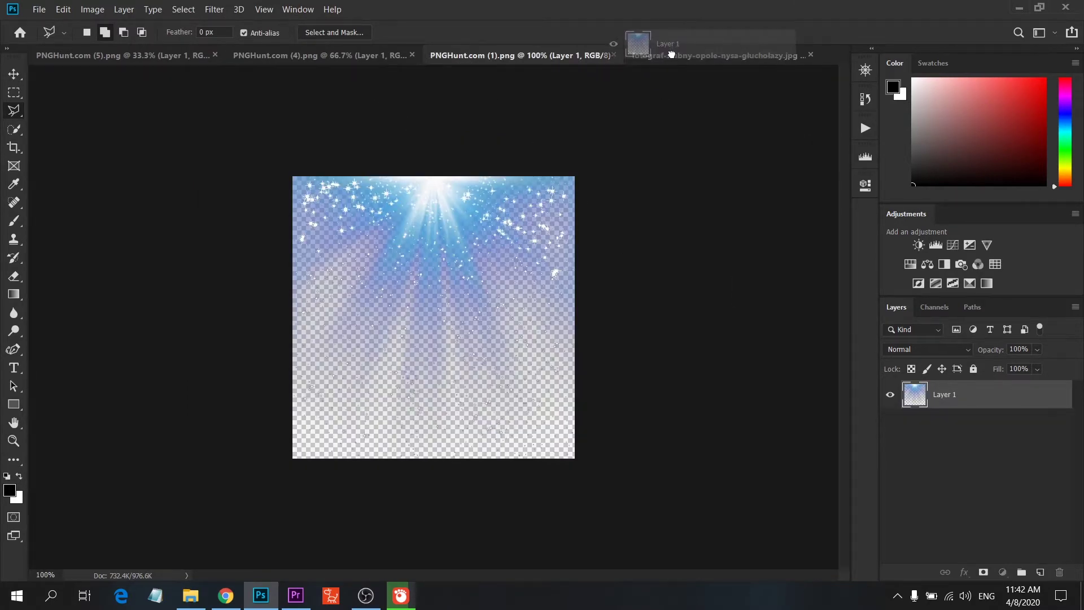
right_click(572, 292)
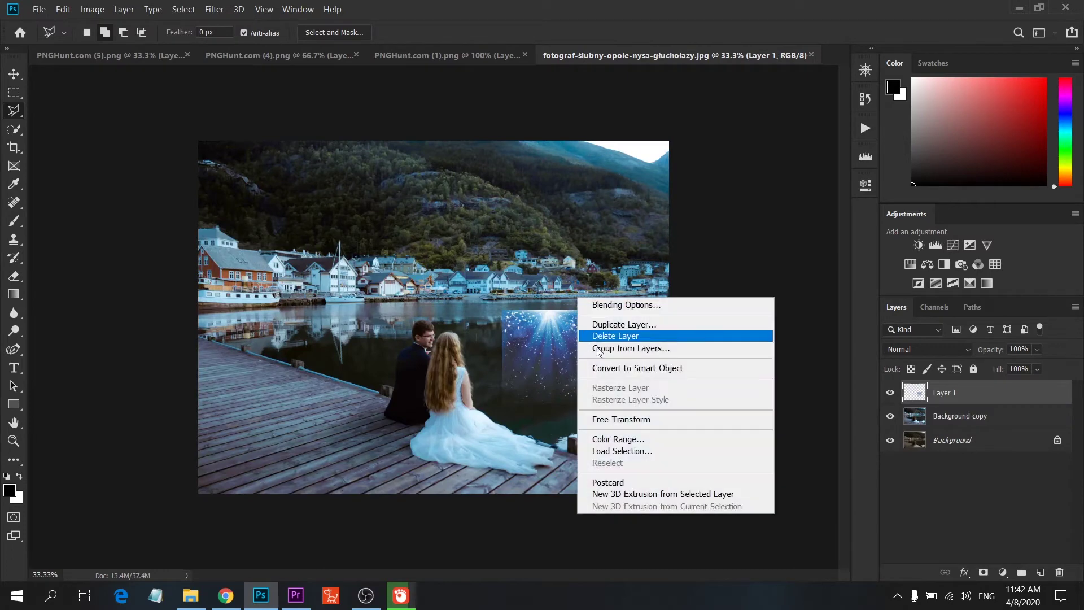
click(607, 416)
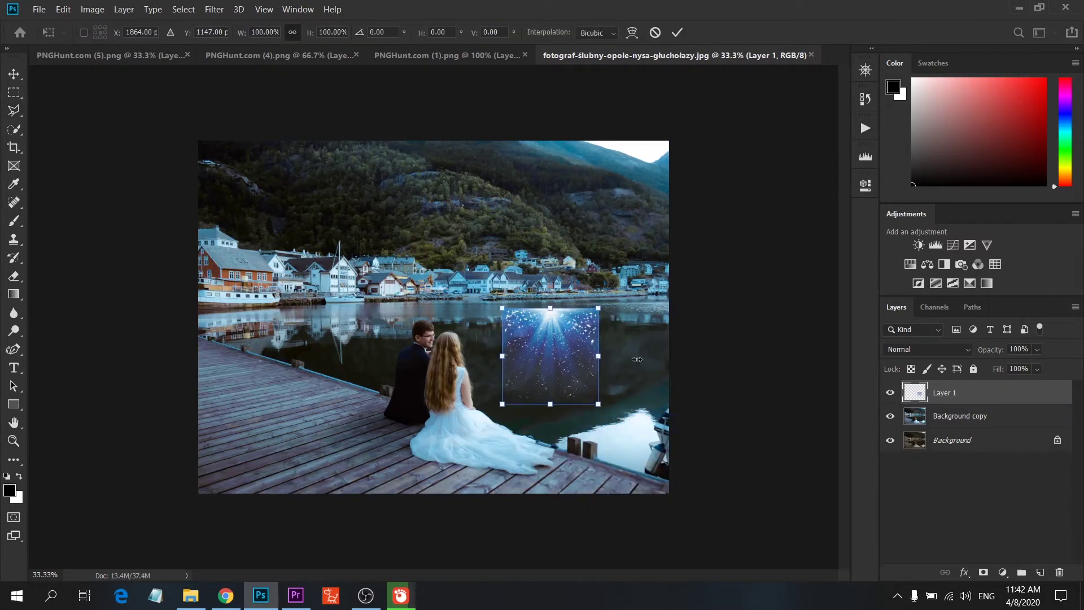
drag(598, 368, 713, 367)
mouse_move(601, 335)
mouse_down()
mouse_move(458, 304)
mouse_move(479, 332)
mouse_up()
- Rotate the sparkle overlay 90° clockwise and enlarge it over the right side
right_click(480, 332)
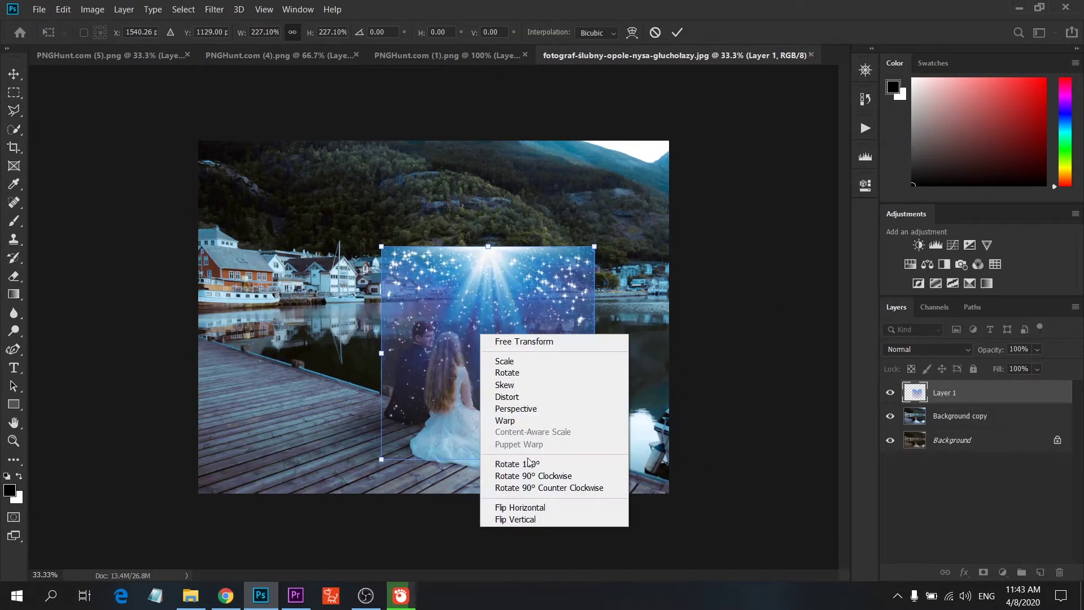
click(550, 481)
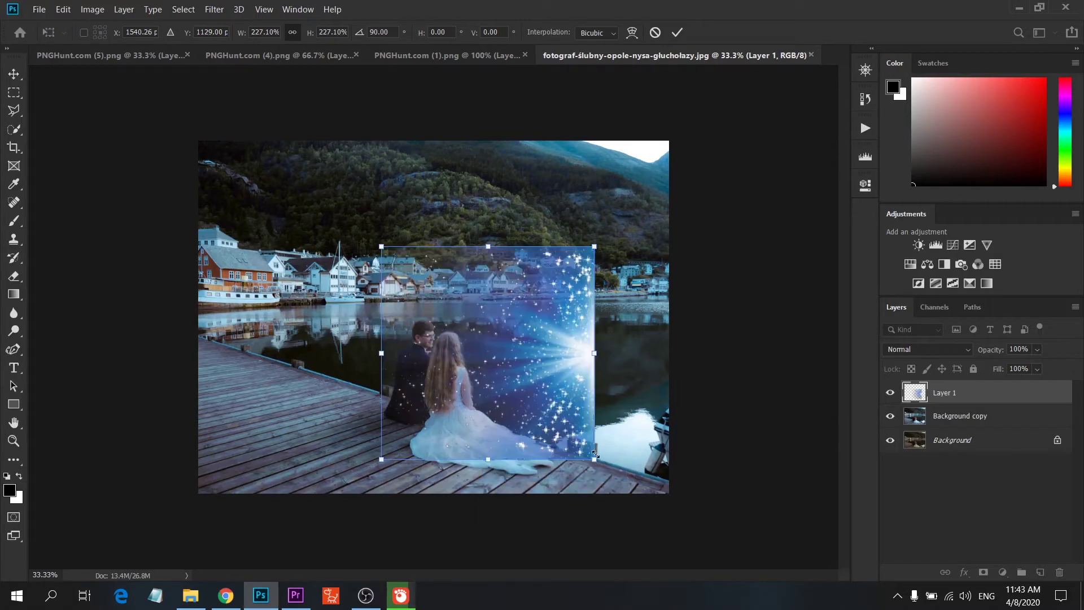
mouse_move(609, 343)
mouse_down()
mouse_move(718, 353)
mouse_move(585, 374)
mouse_move(693, 380)
mouse_up()
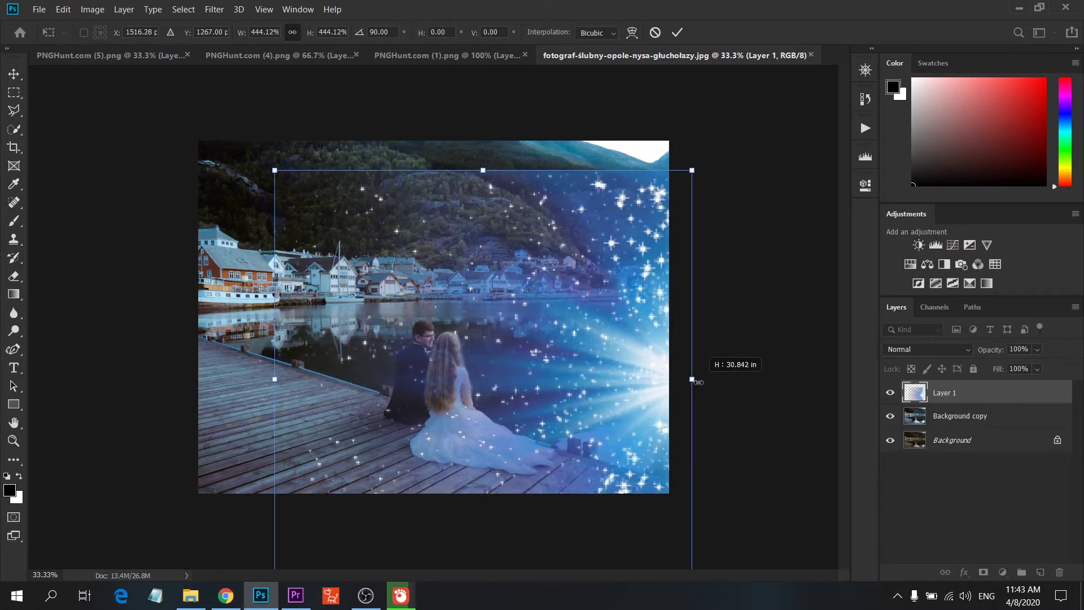
- Skew and stretch the sparkle overlay's corners to spread it across the lake and pier
right_click(614, 283)
click(627, 344)
drag(691, 173, 634, 304)
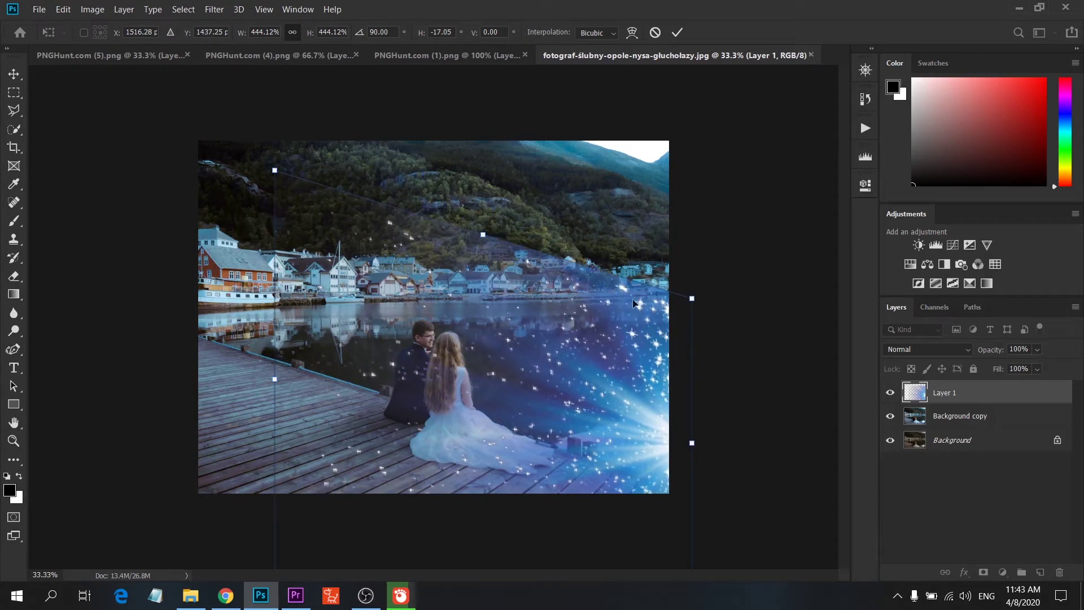
mouse_move(275, 171)
mouse_down()
mouse_move(275, 439)
mouse_move(281, 333)
mouse_up()
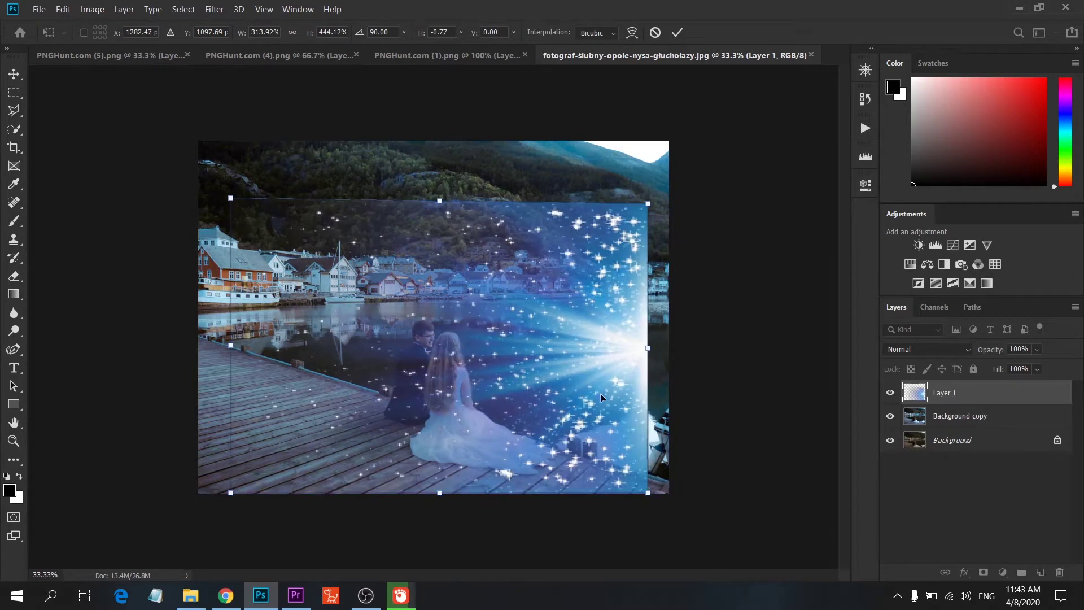
drag(650, 495, 683, 479)
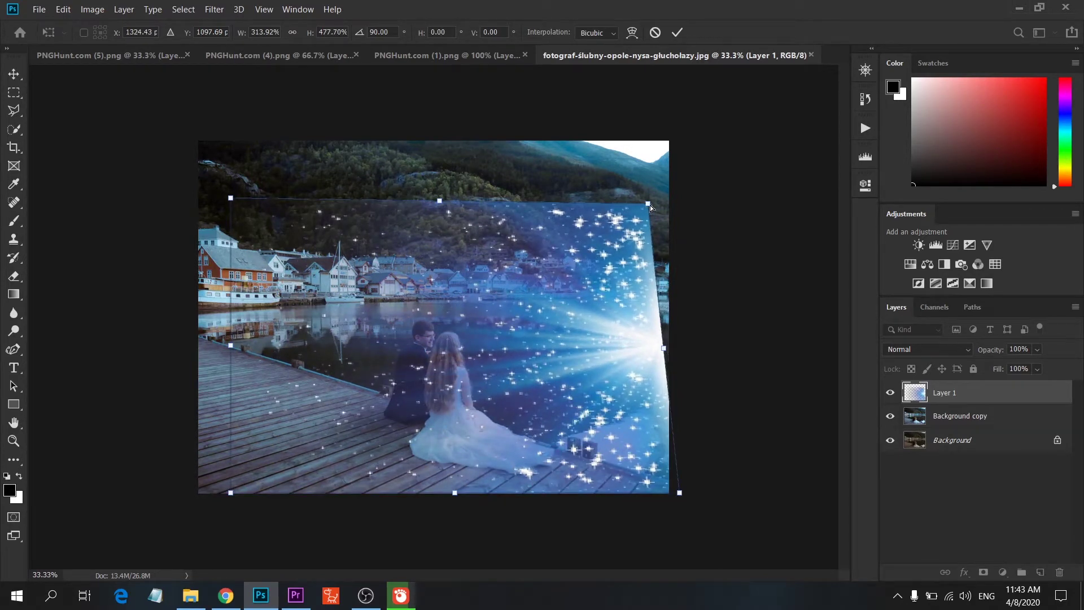
drag(650, 205, 694, 205)
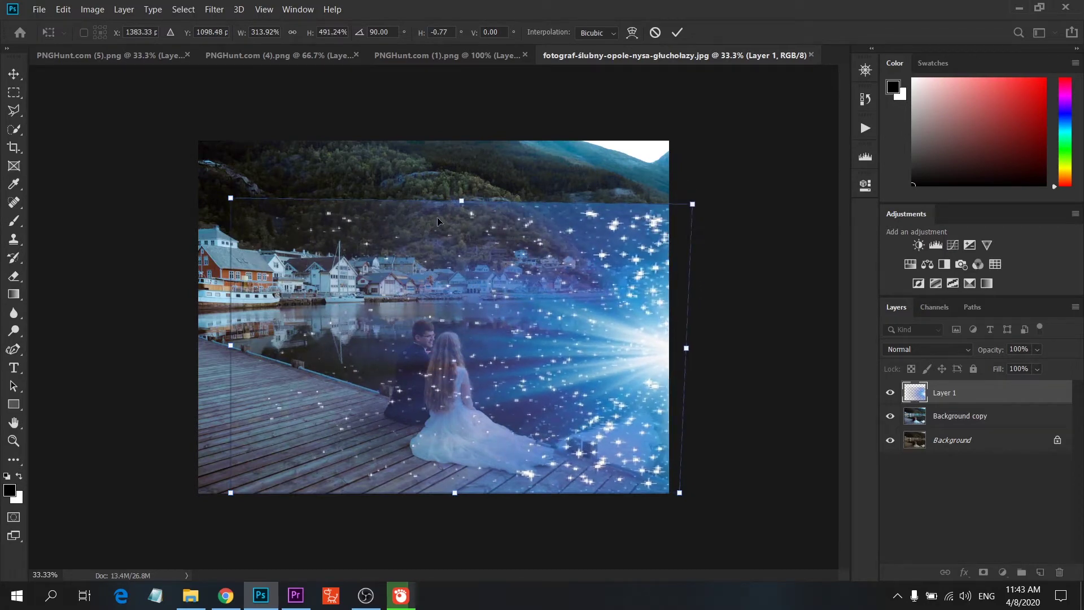
drag(461, 202, 415, 252)
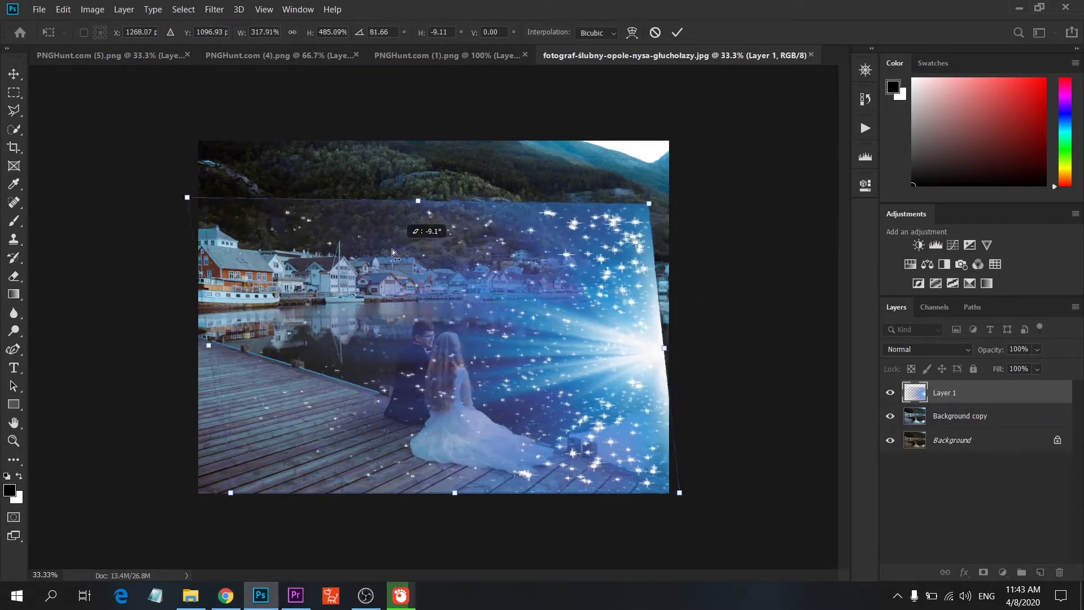
- Tilt the sparkle layer slightly, nudge it down-right and commit the transform
right_click(463, 245)
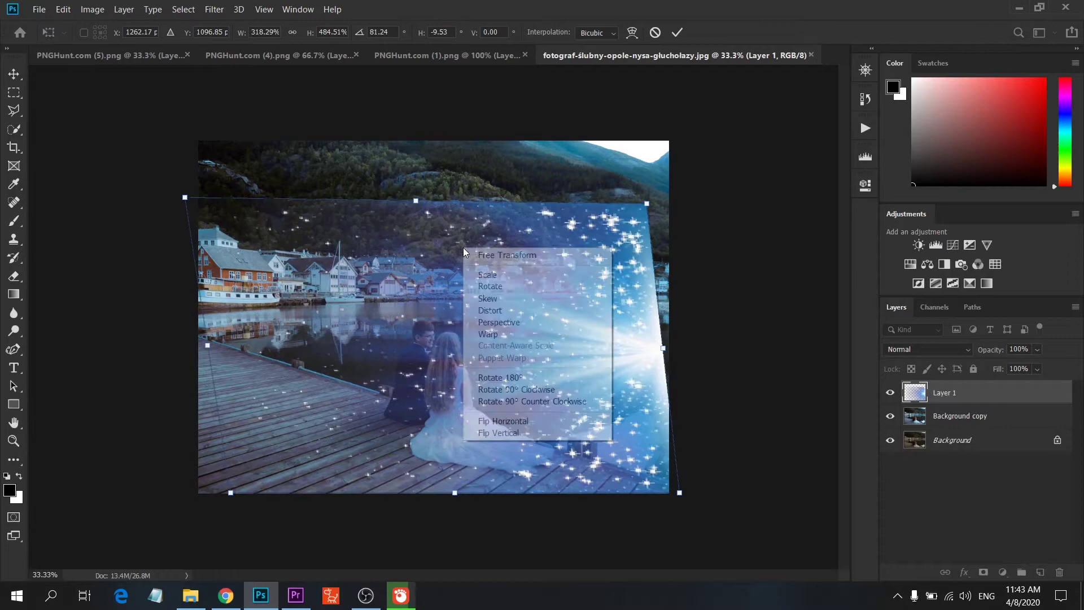
click(507, 284)
drag(645, 204, 651, 211)
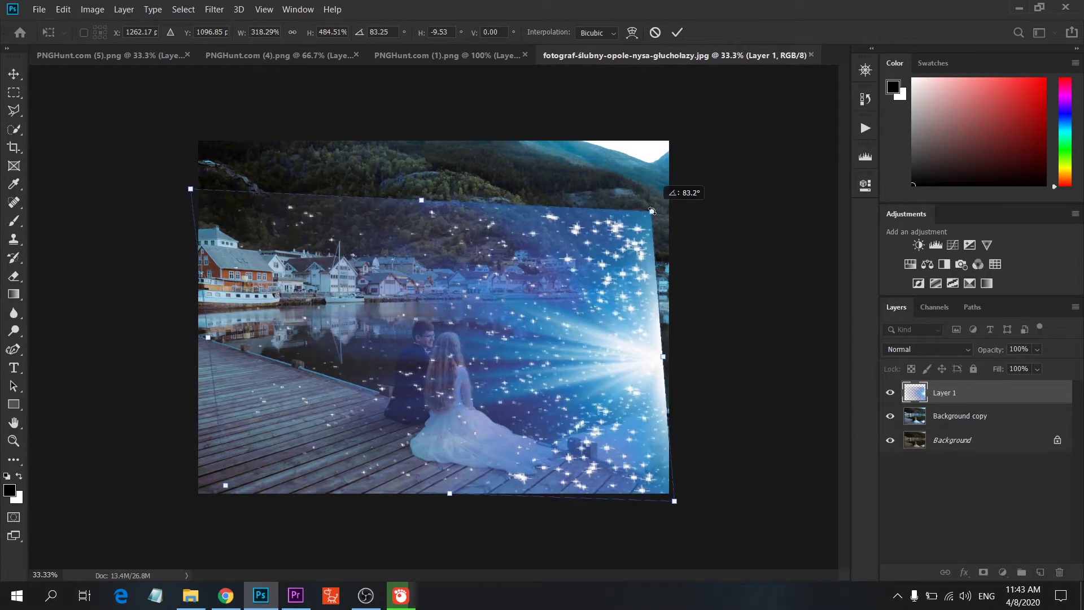
drag(556, 281, 578, 295)
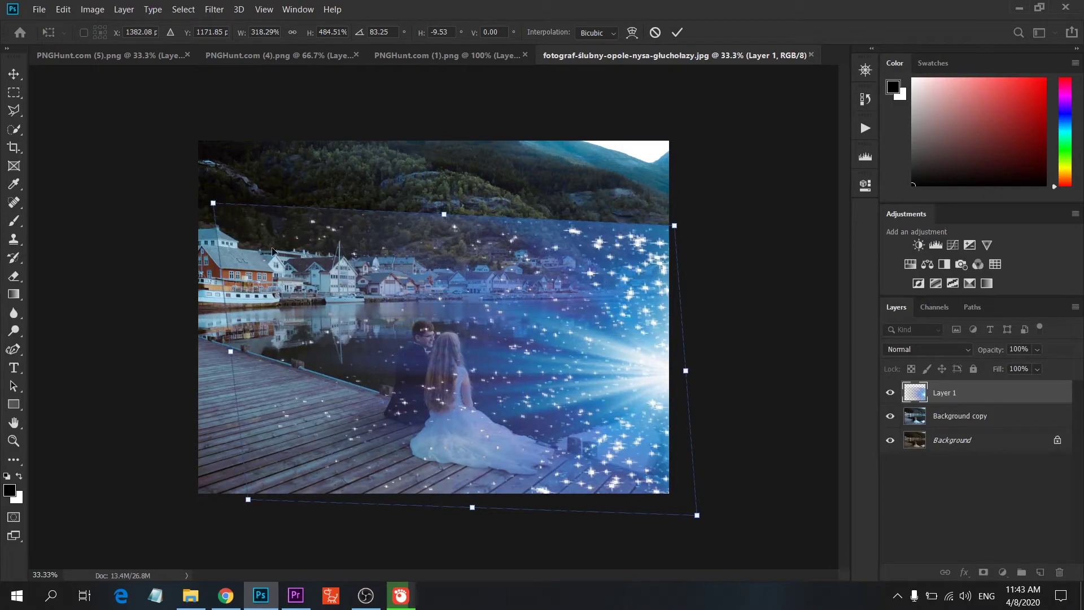
key(Return)
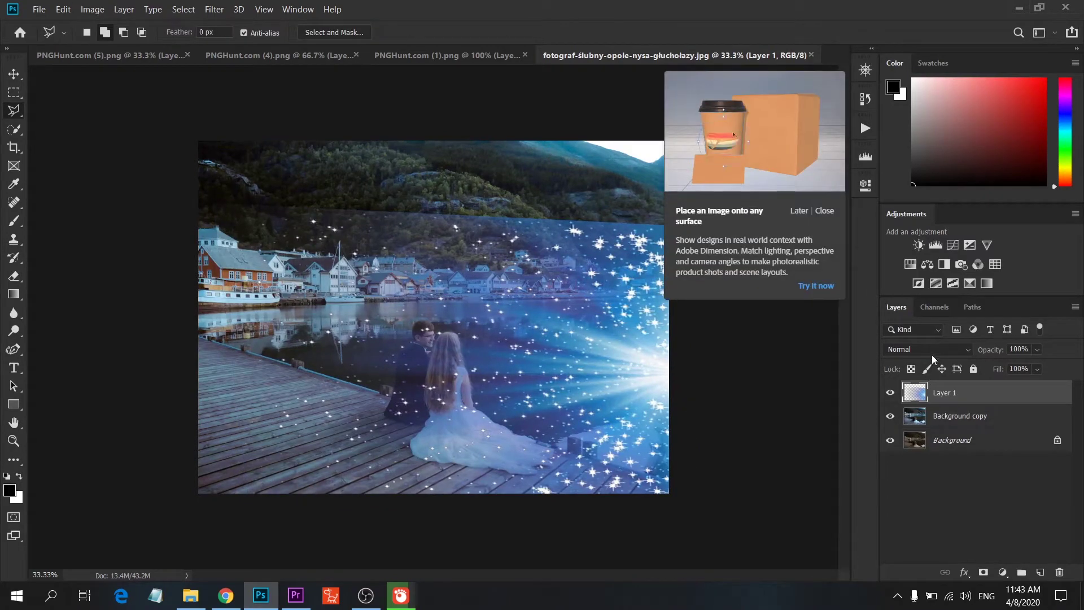
- Blend the sparkle layer in Screen mode at 60% opacity
click(932, 353)
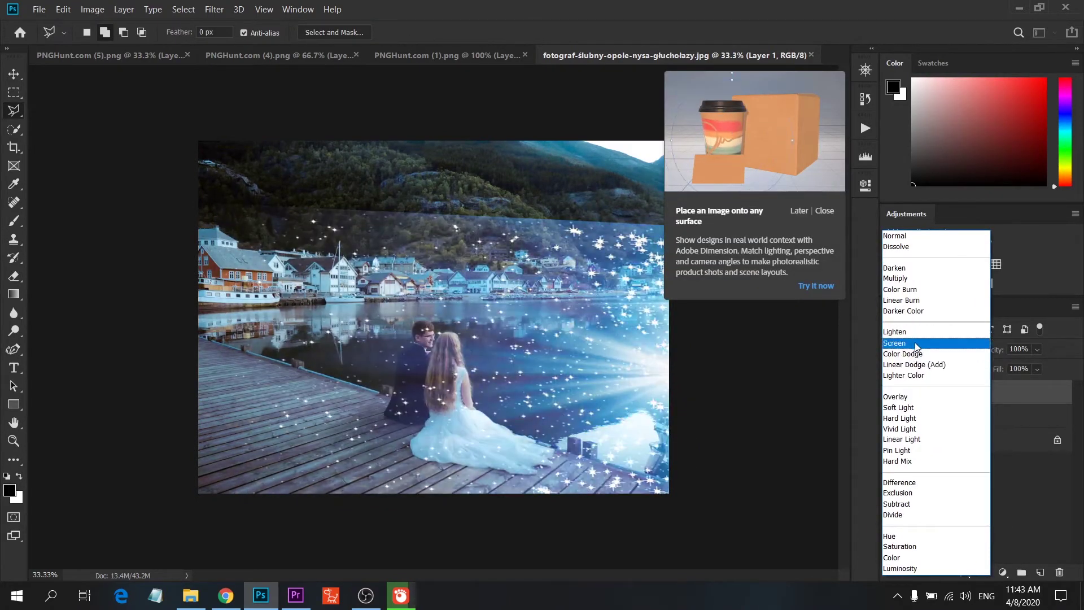
click(914, 343)
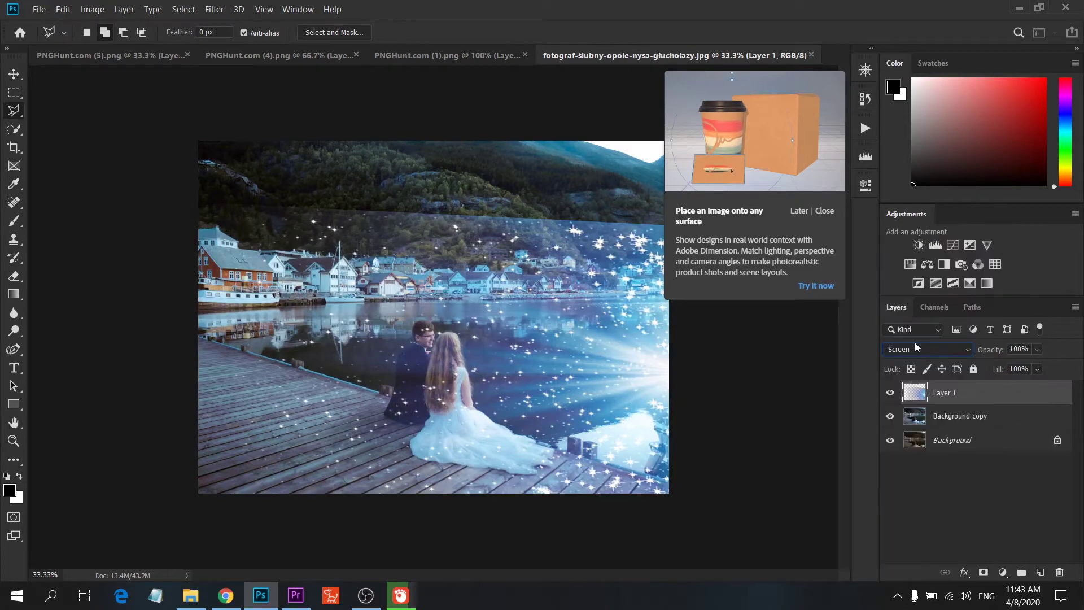
click(1038, 349)
click(1025, 367)
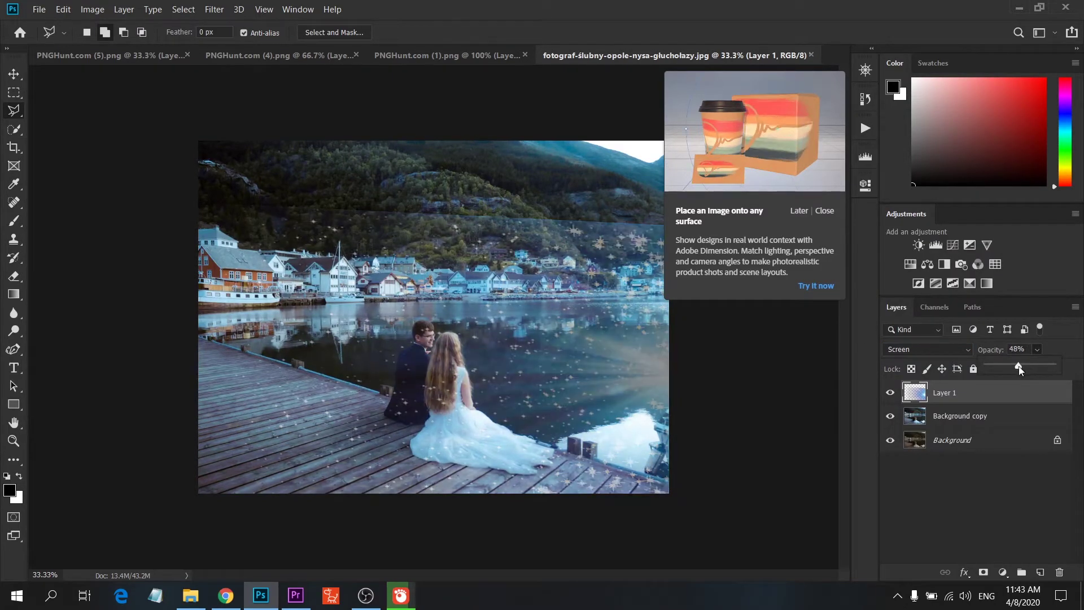
drag(1025, 367, 1027, 368)
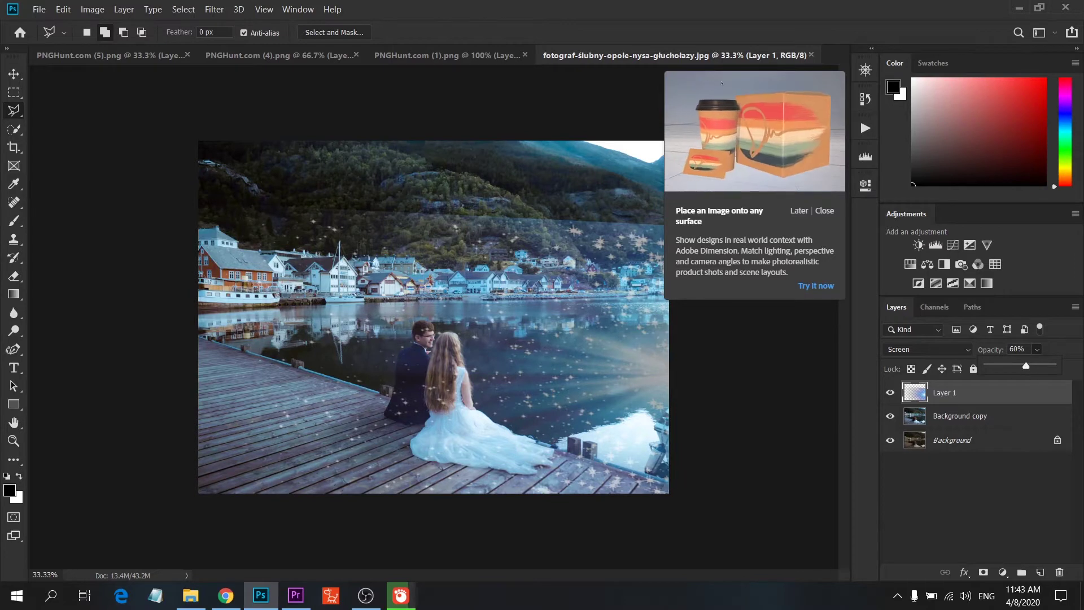
- Add a layer mask and draw gradients so the sparkles fade over the water
click(14, 293)
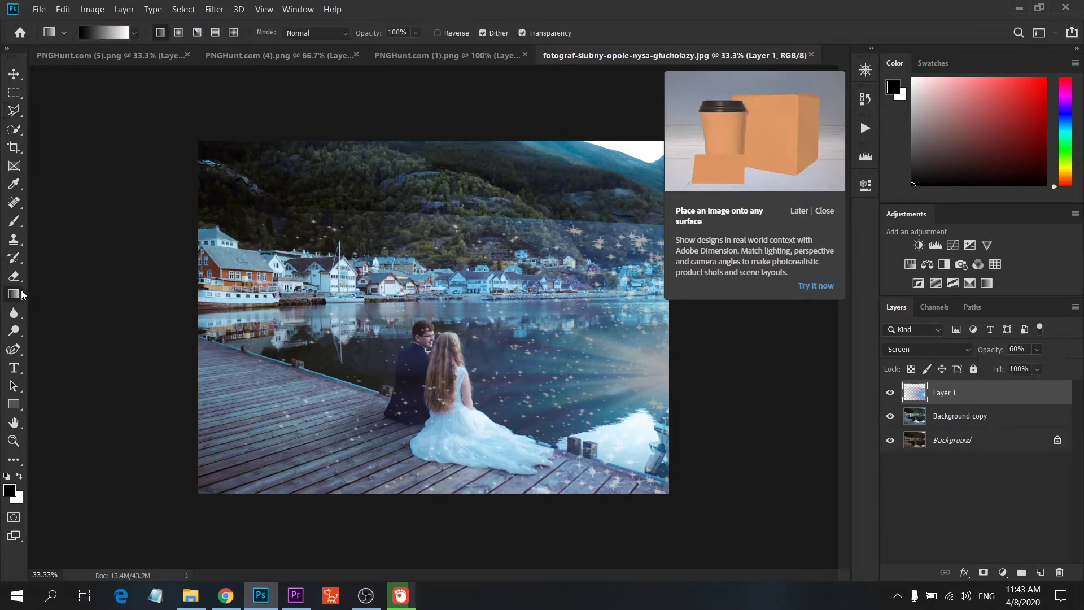
click(984, 572)
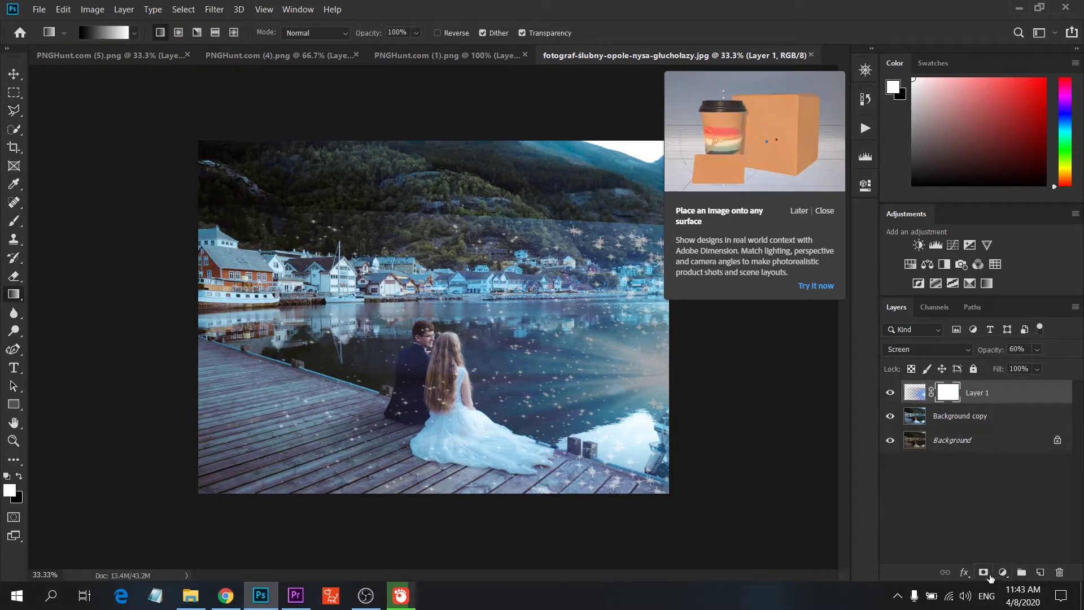
drag(500, 215, 500, 416)
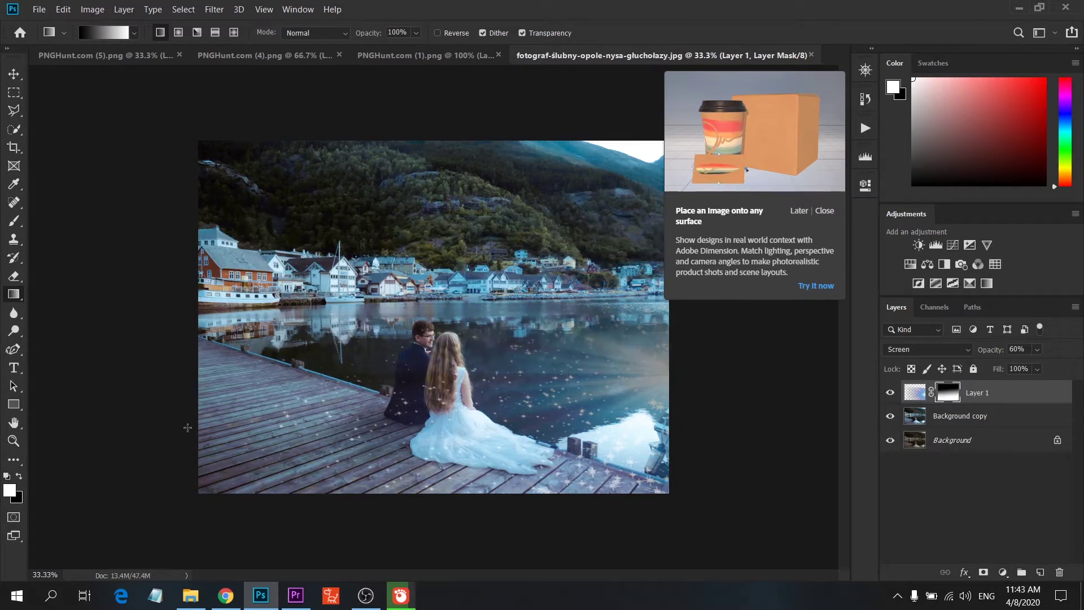
drag(327, 426, 327, 426)
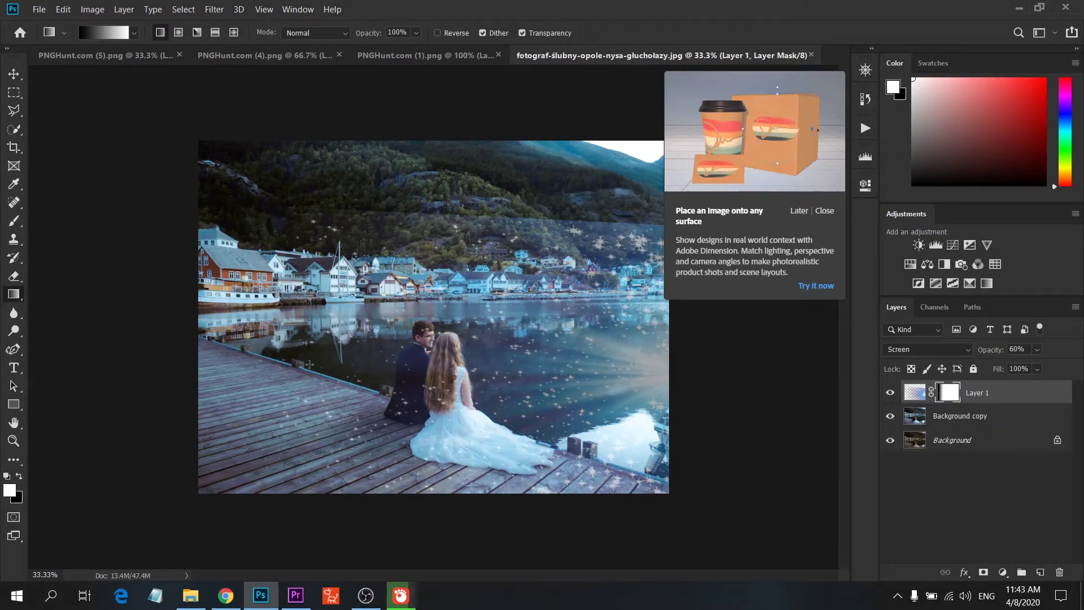
drag(418, 194, 445, 411)
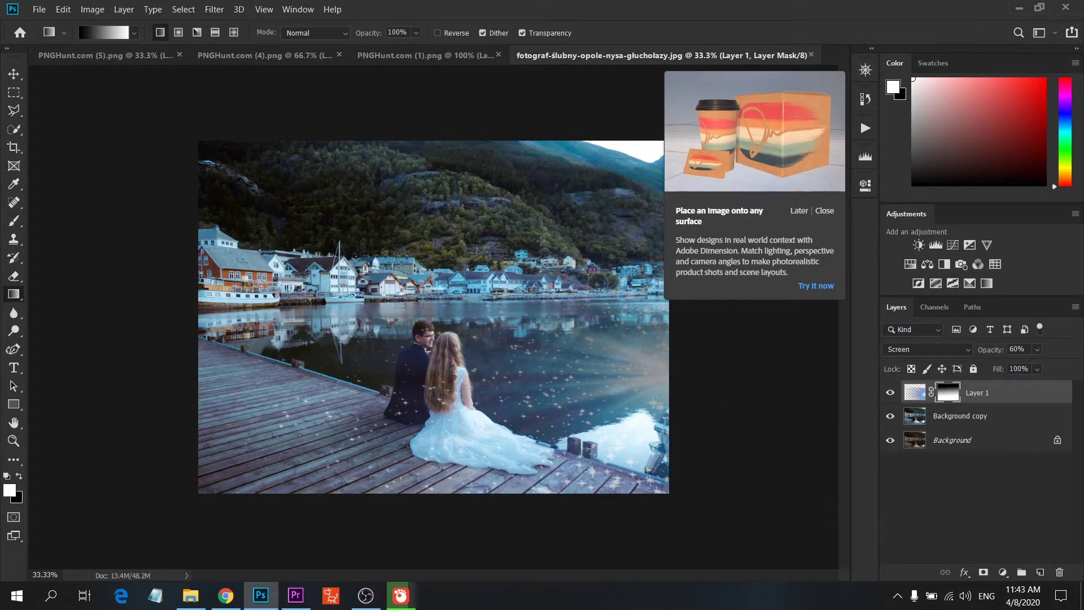
drag(515, 317, 518, 416)
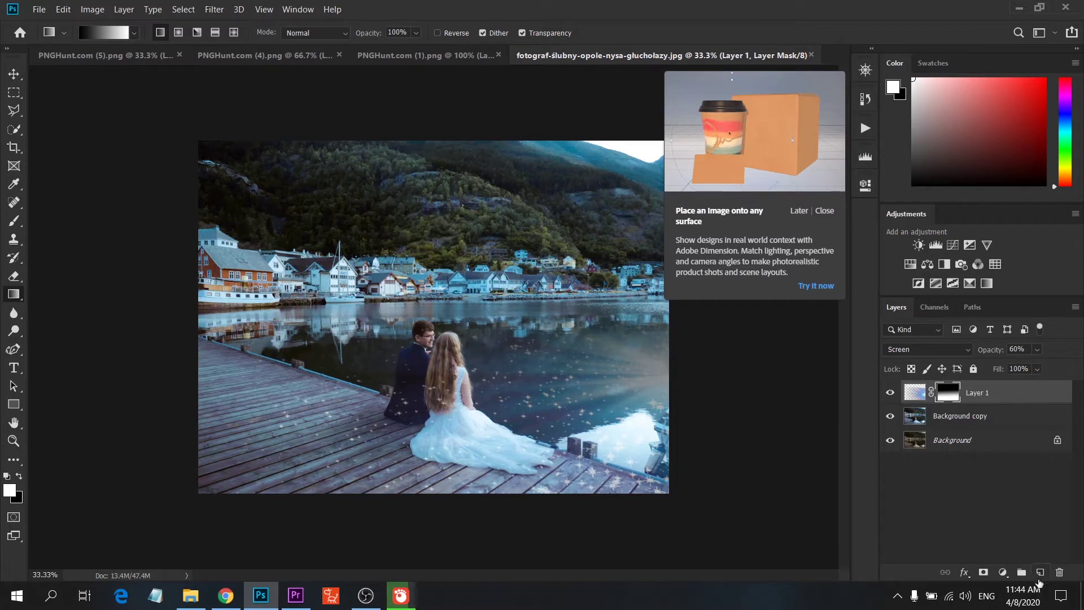
- Apply the mask, add a fresh one and gradient-hide sparkles over the dock and water
right_click(952, 392)
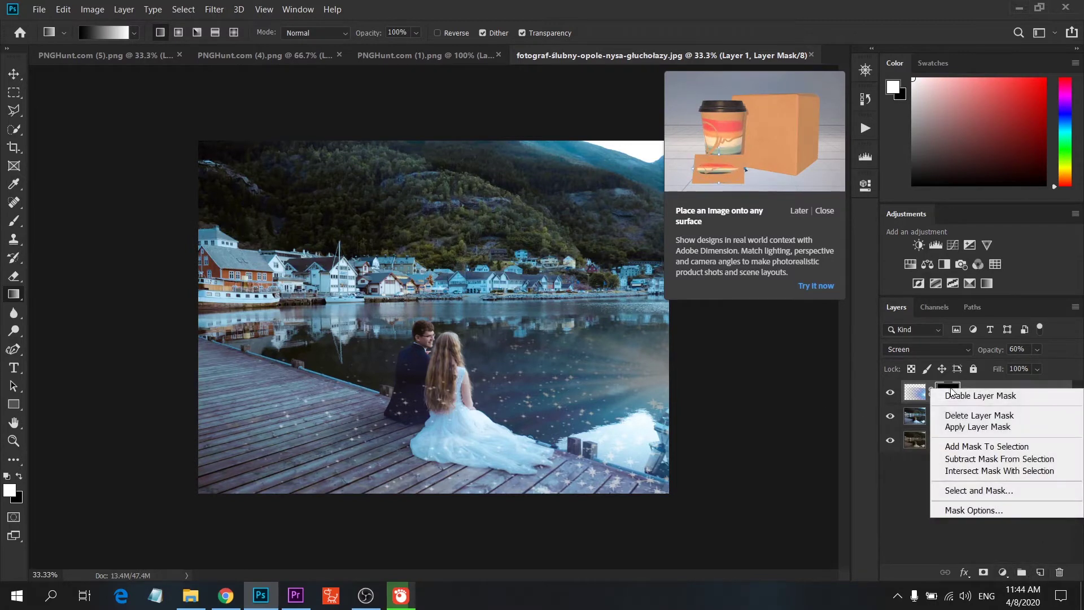
click(963, 428)
click(983, 572)
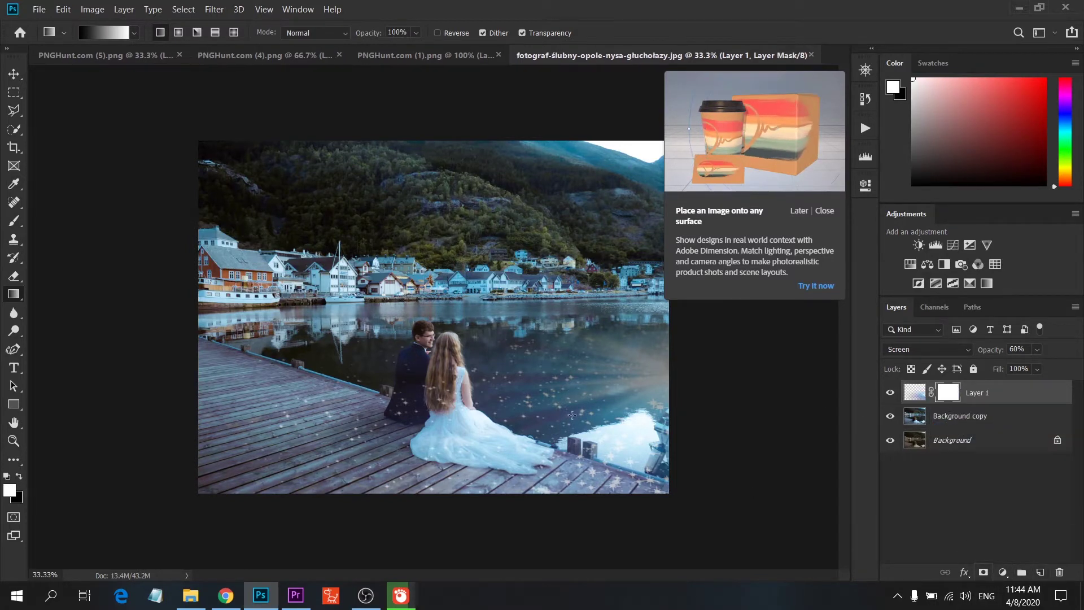
drag(228, 417, 396, 417)
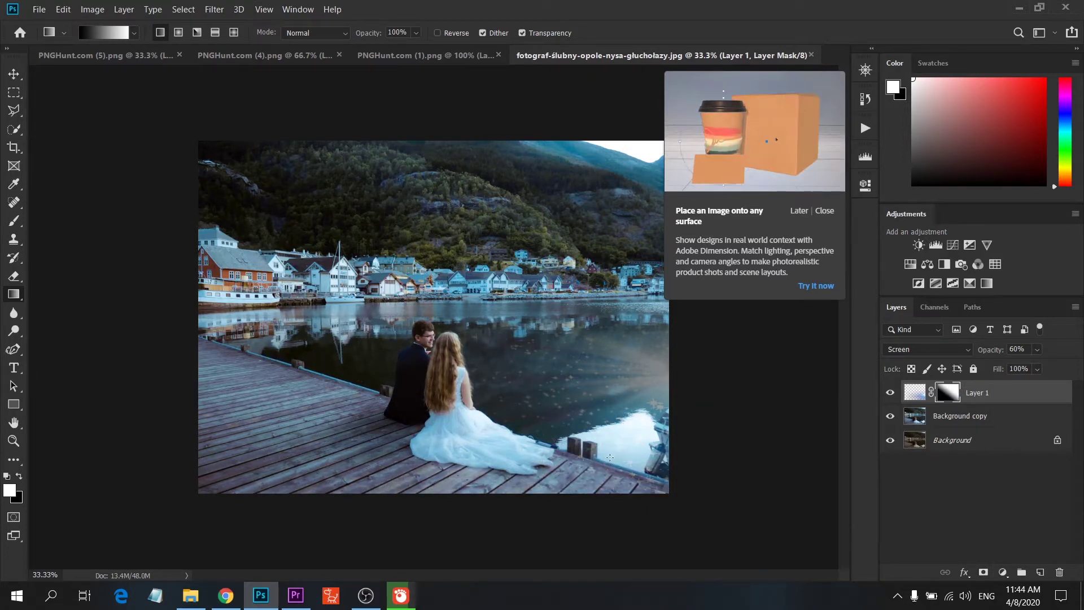
right_click(949, 393)
- Apply the sparkle layer's mask and switch its blend mode to Lighten
click(953, 436)
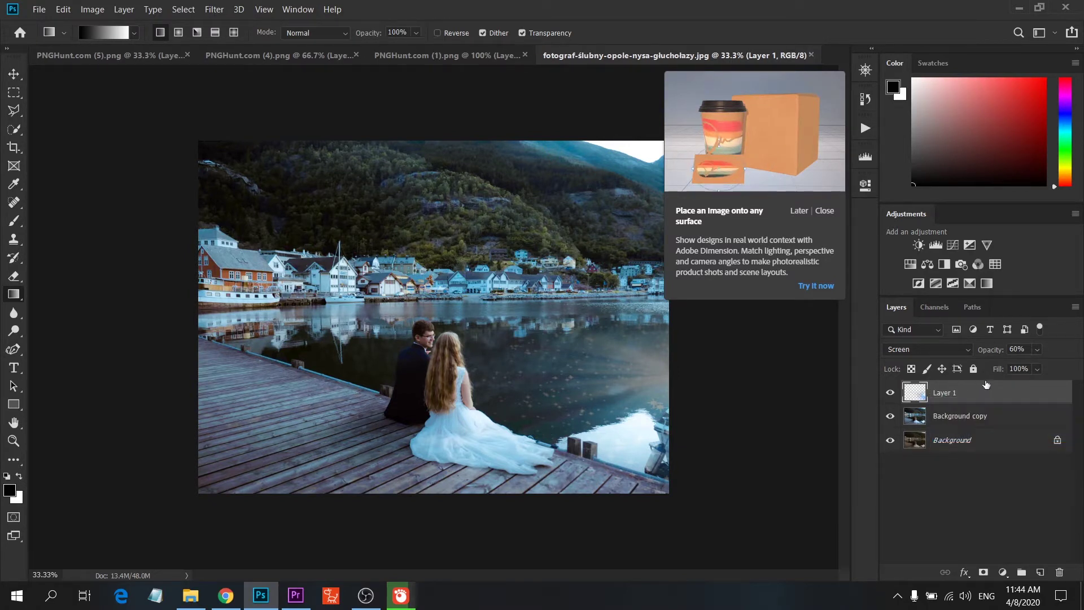
click(1037, 349)
drag(1034, 365, 1073, 366)
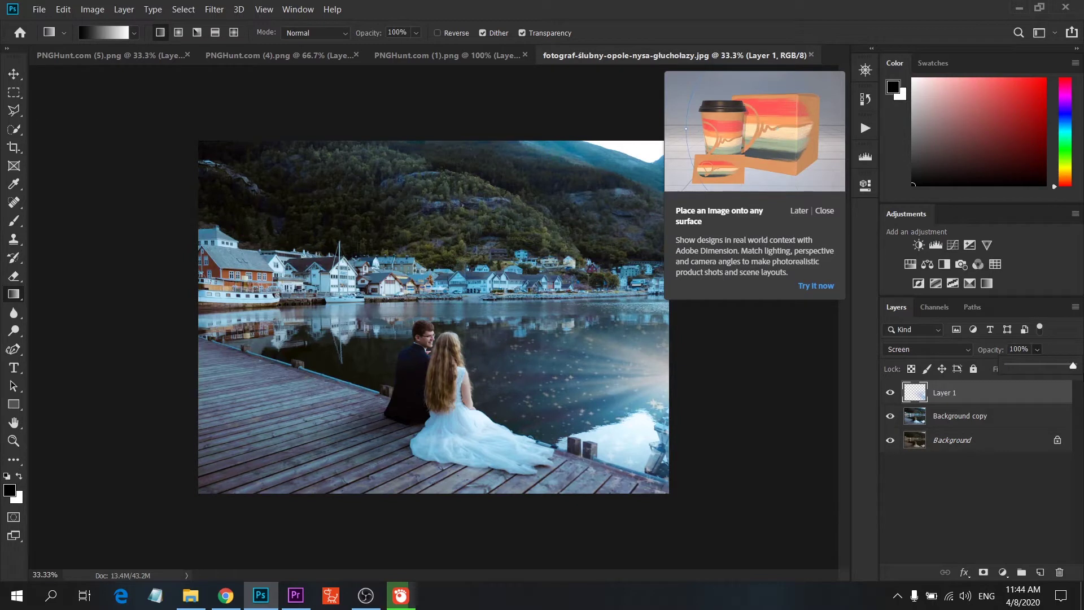
click(1040, 361)
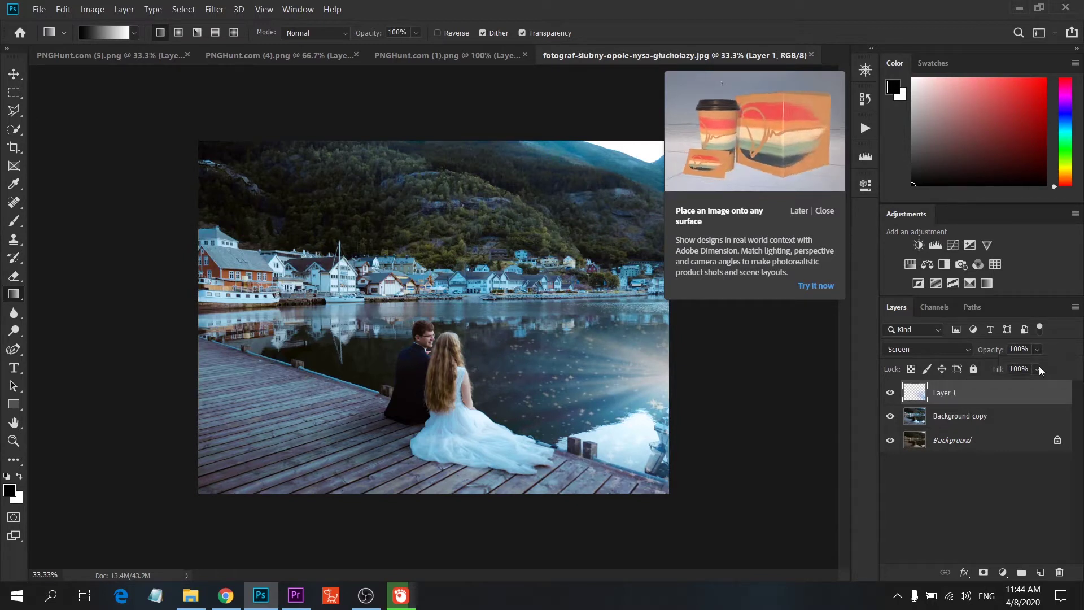
click(920, 350)
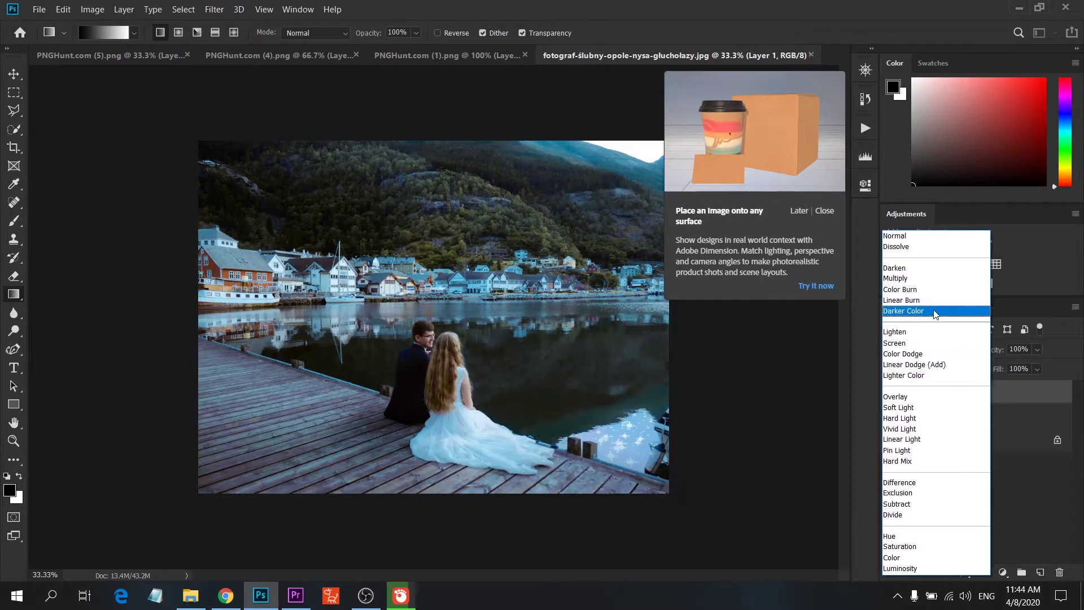
click(935, 333)
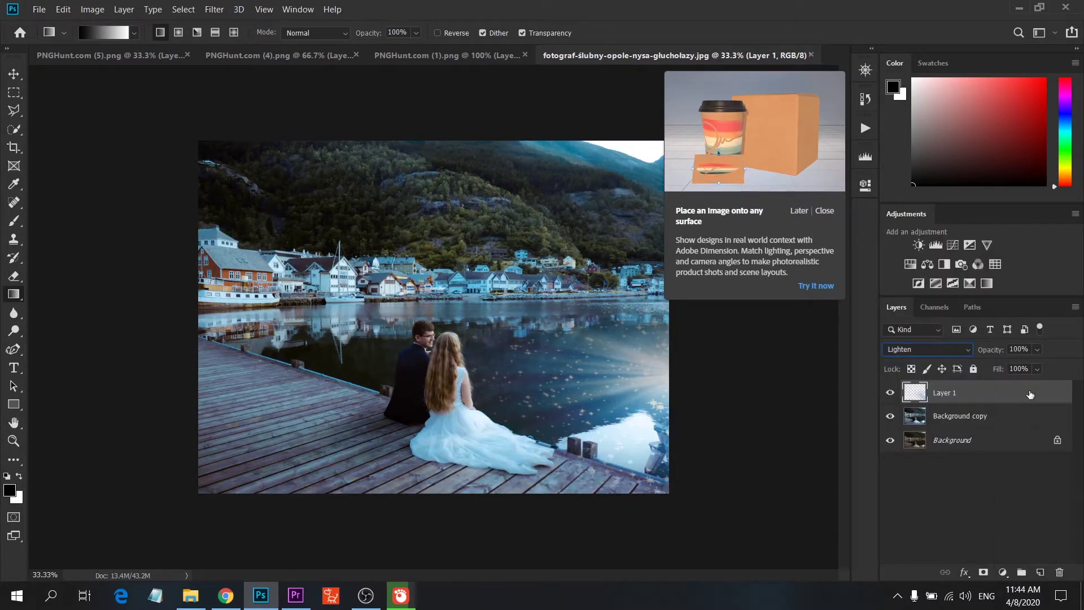
- Set sparkle opacity to 77% and fill to 68%, and unlock the background as Layer 0
drag(1038, 348, 1030, 367)
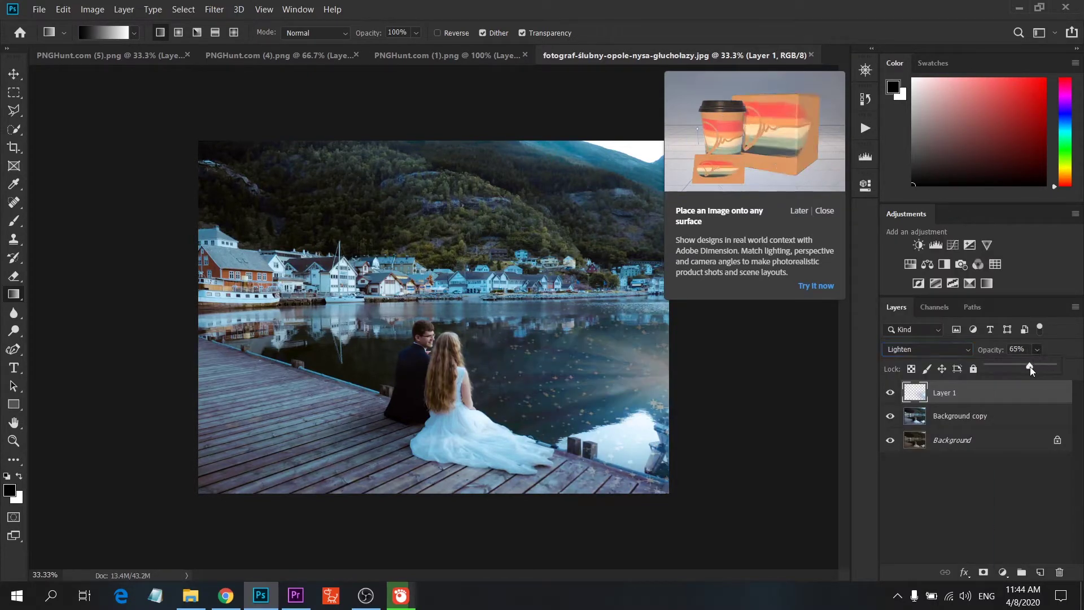
click(1038, 369)
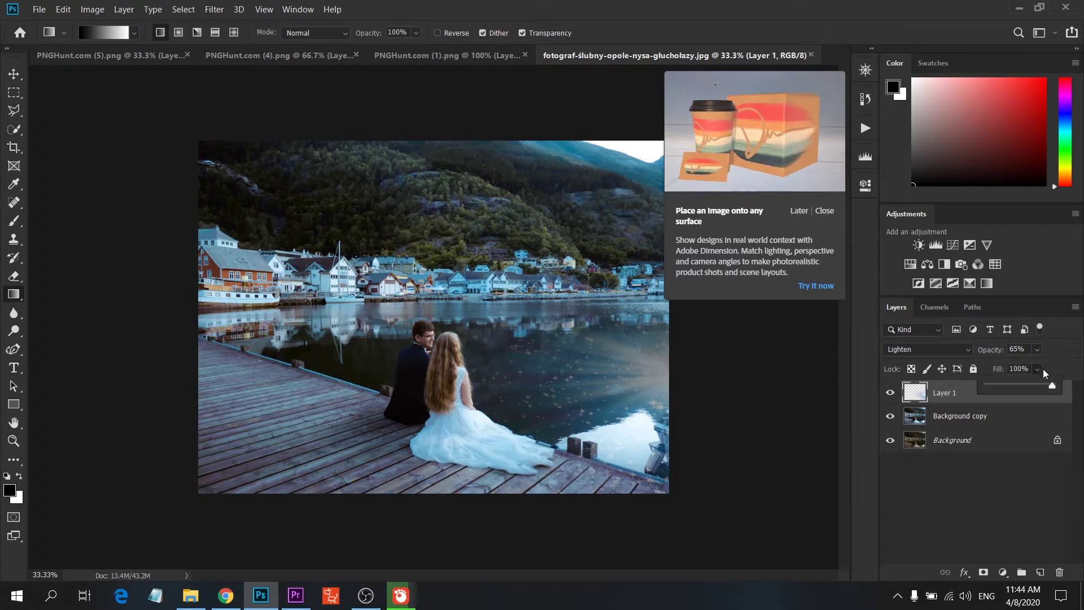
click(1030, 383)
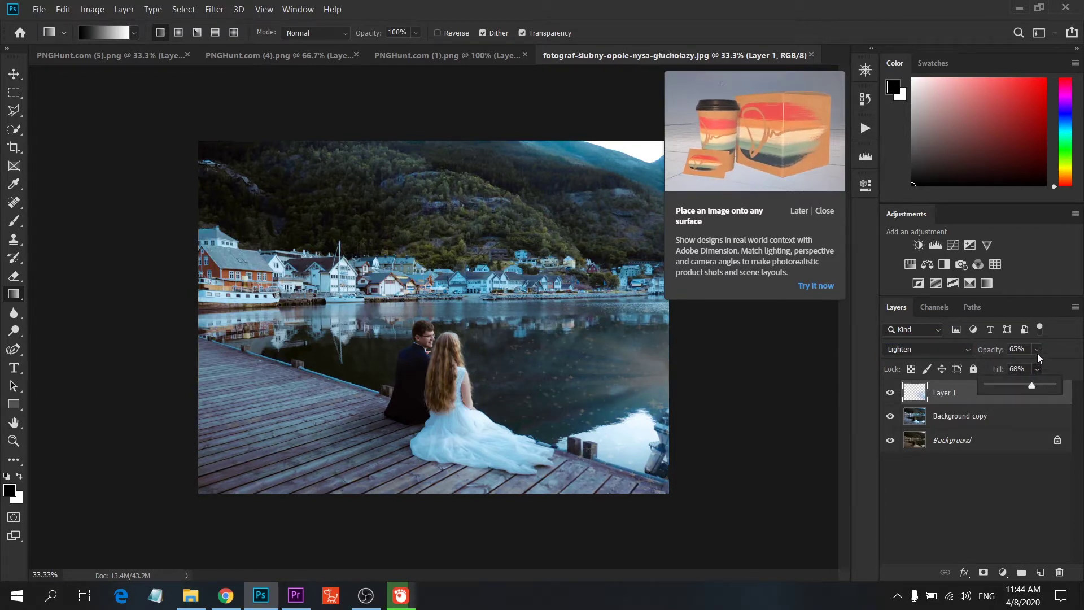
drag(1037, 350, 1065, 369)
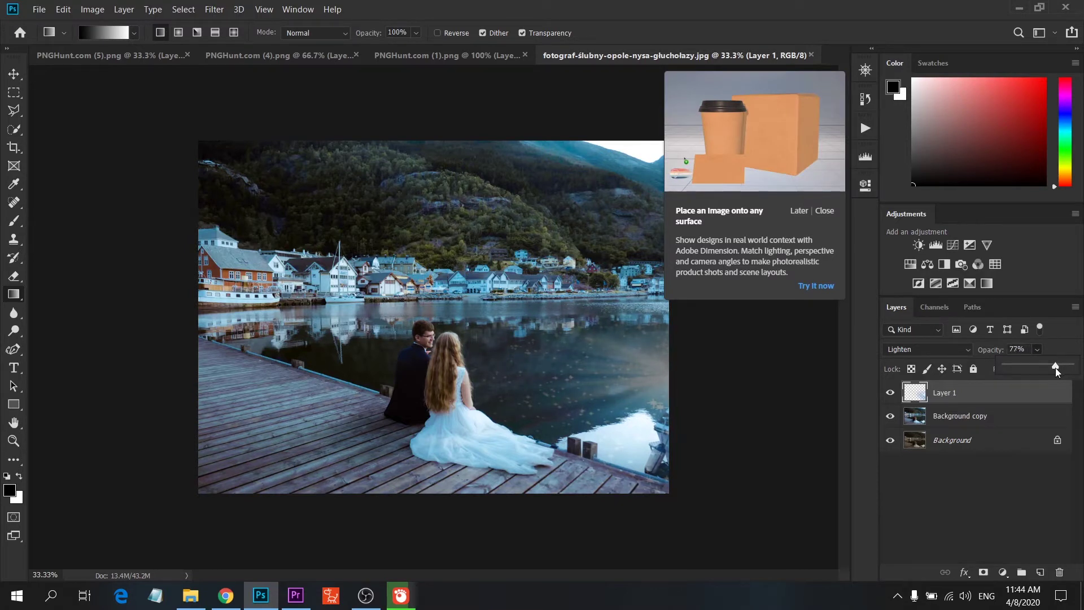
click(1058, 439)
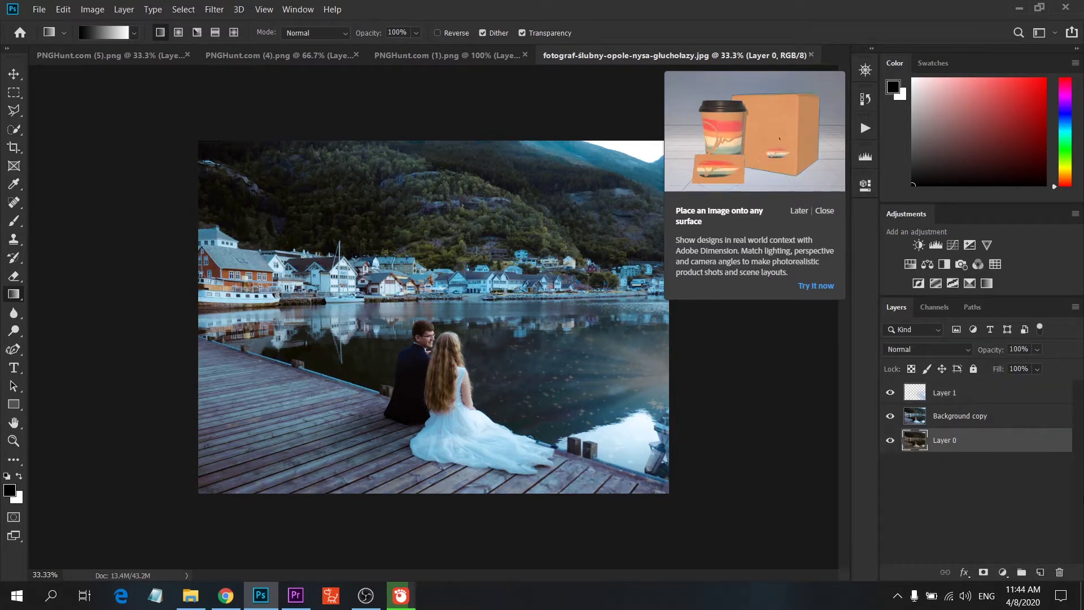
click(1055, 493)
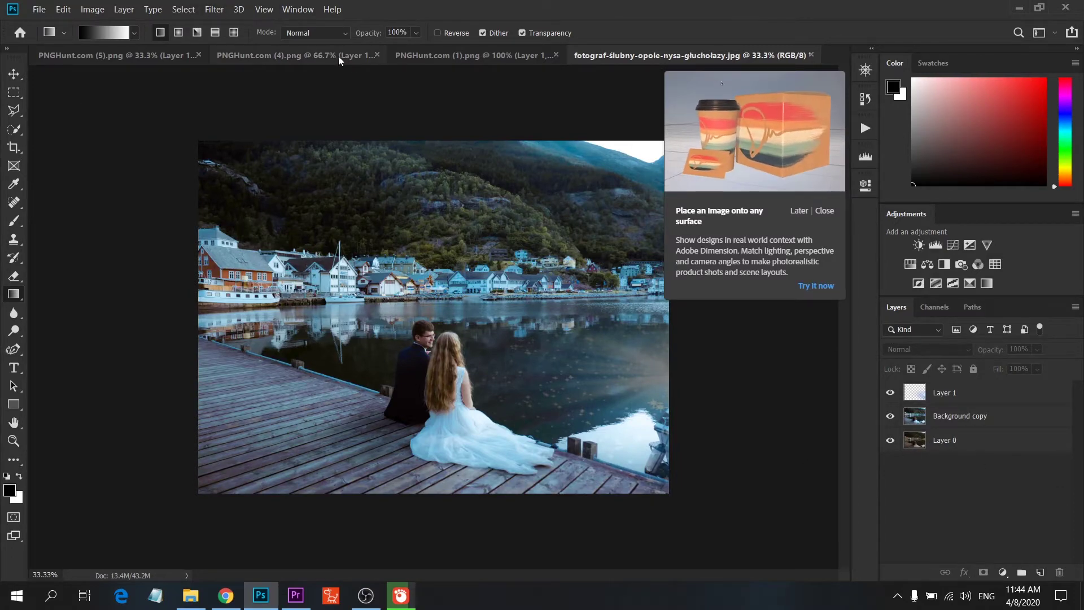
- Drag the sparkle layer from PNGHunt.com (4).png into the wedding photo as Layer 2
click(433, 53)
click(299, 56)
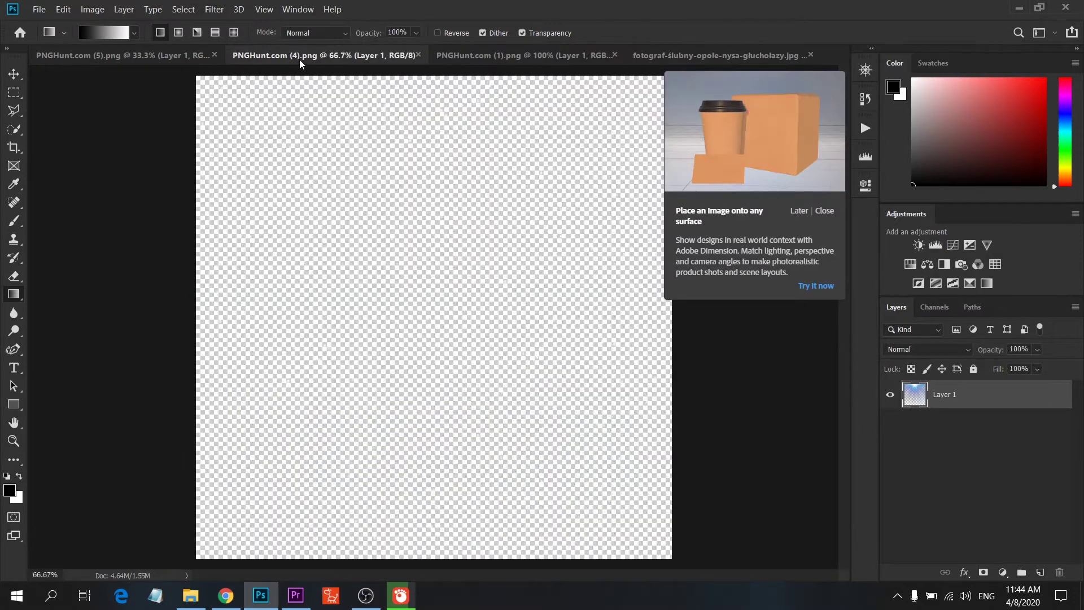
mouse_move(993, 403)
mouse_down()
mouse_move(660, 59)
mouse_move(559, 377)
mouse_up()
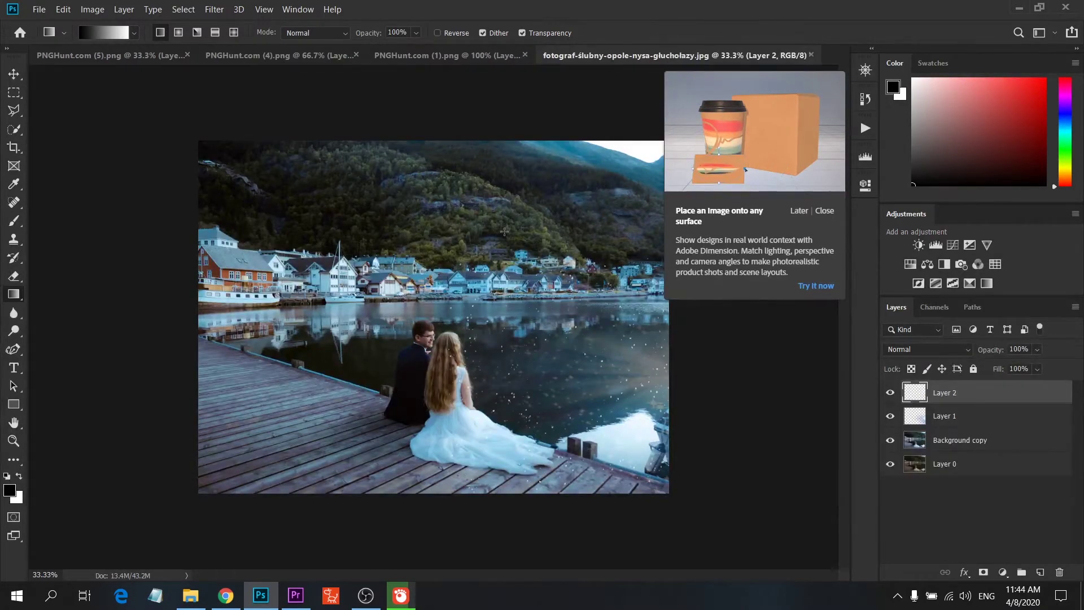
- Move Layer 2 over the upper-right mountains, commit it, and duplicate it
right_click(558, 255)
click(14, 92)
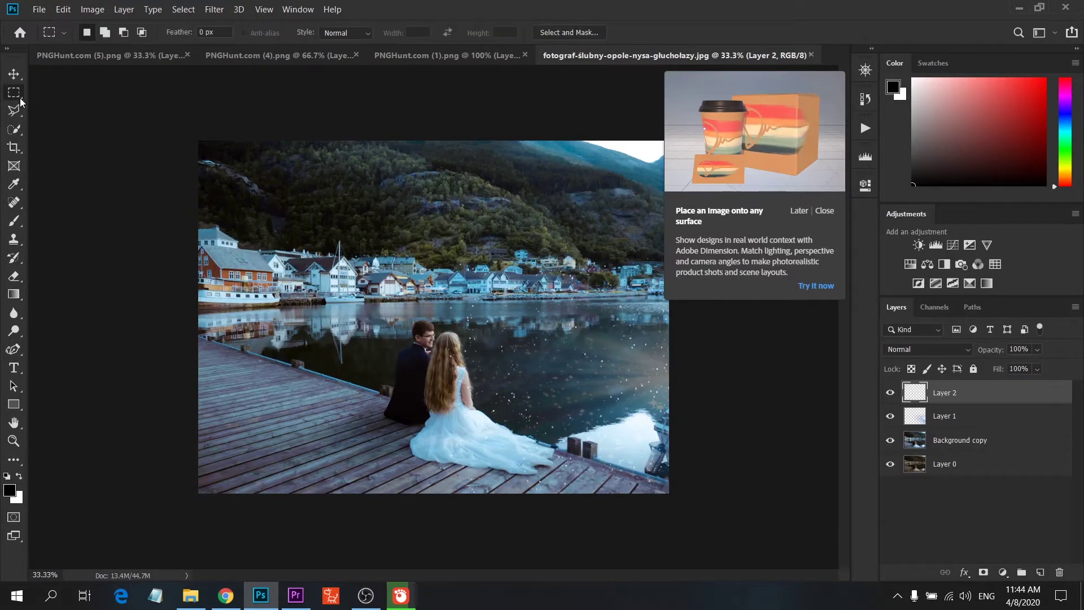
right_click(459, 267)
click(577, 390)
drag(617, 357, 603, 232)
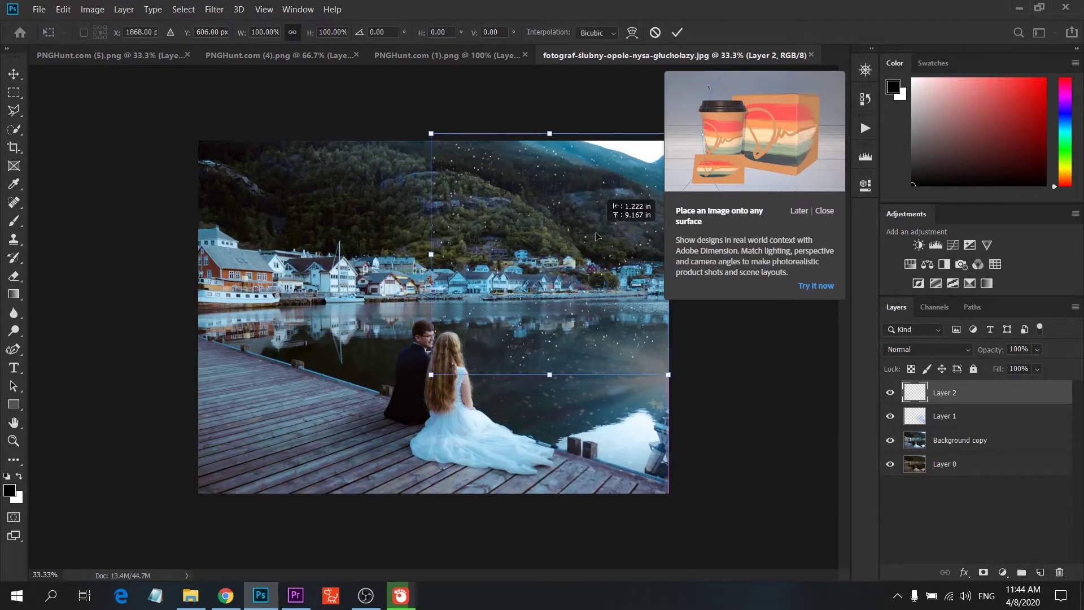
drag(603, 232, 599, 243)
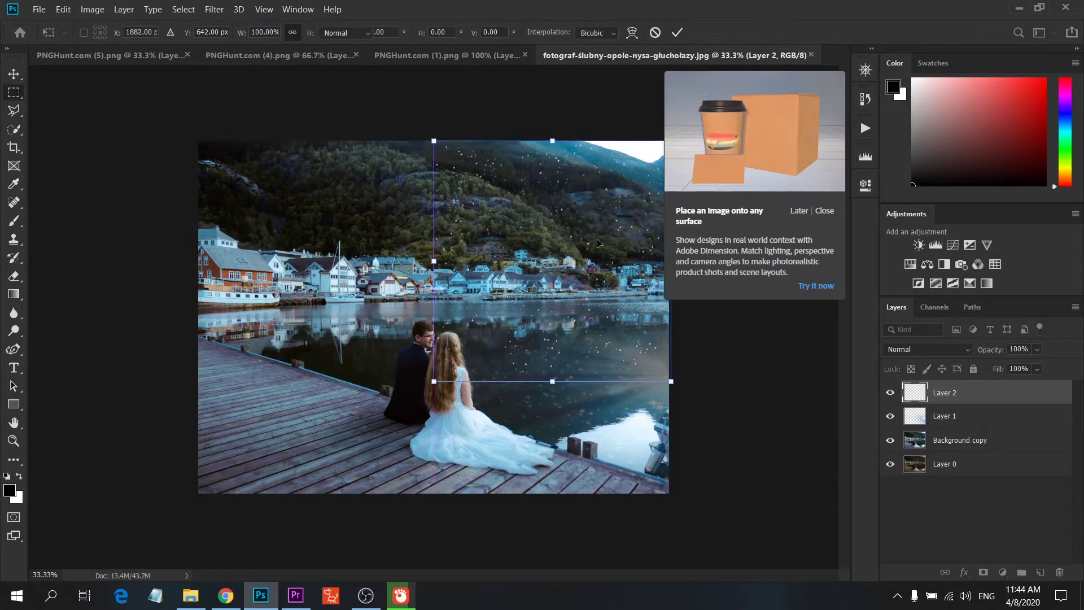
key(Return)
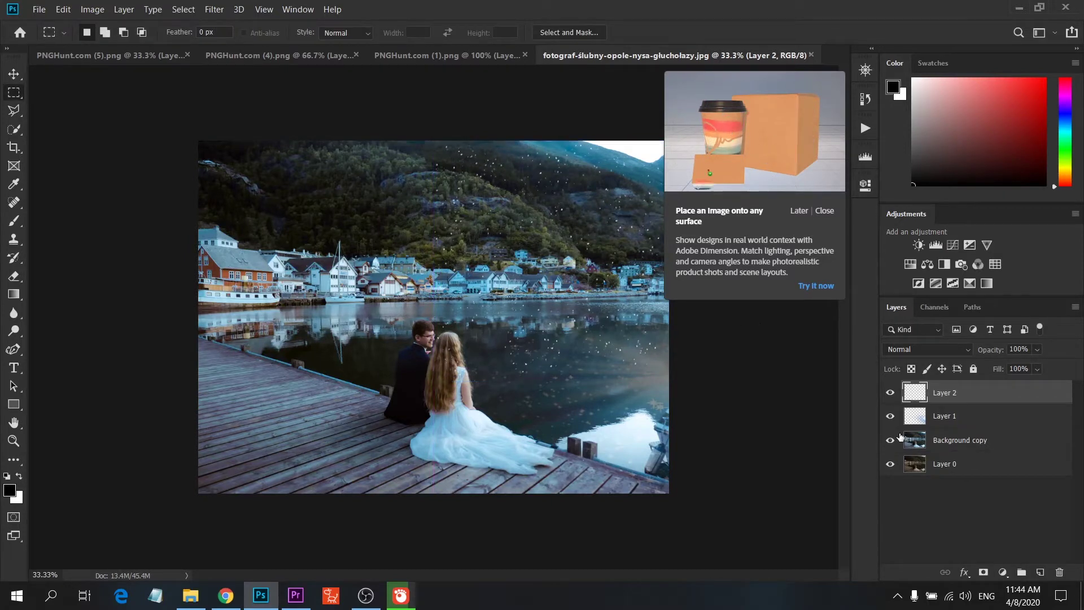
drag(975, 395, 1040, 572)
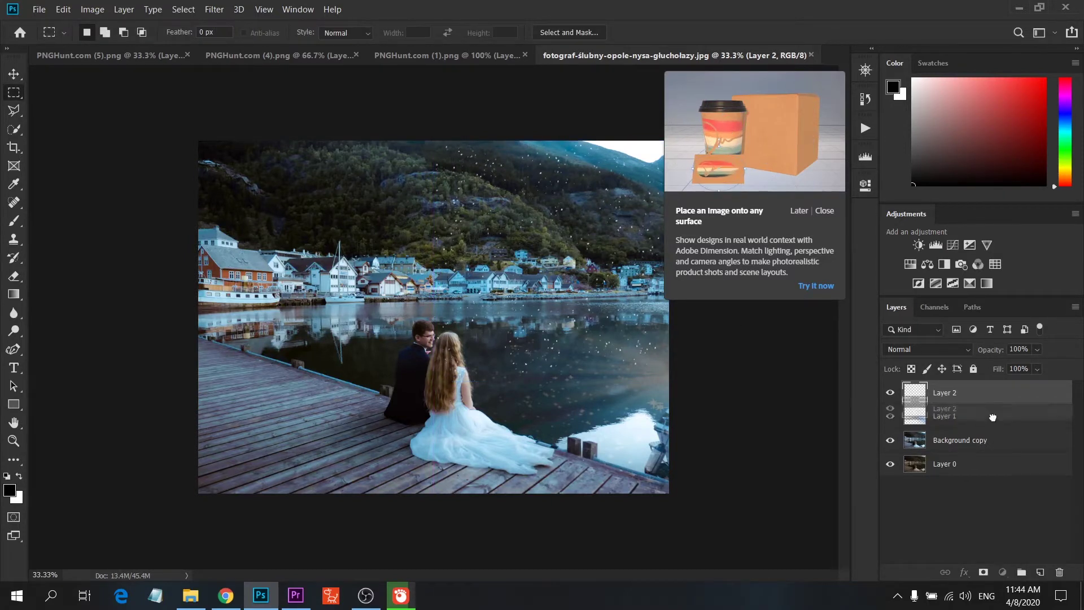
- Shift the Layer 2 copy left over the mountains and village and commit it
right_click(532, 269)
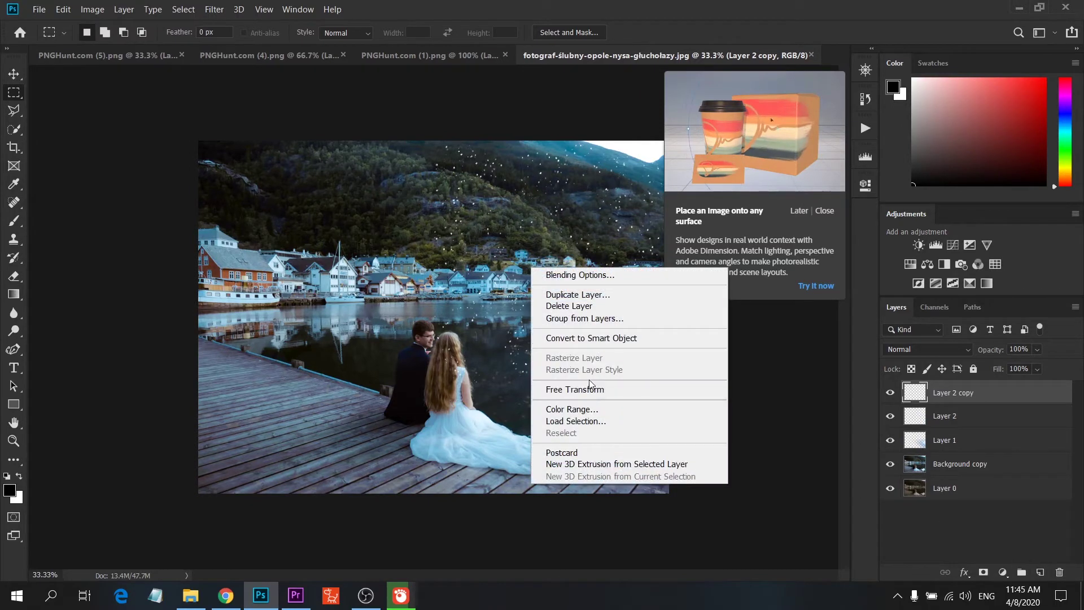
click(575, 389)
drag(438, 290, 323, 287)
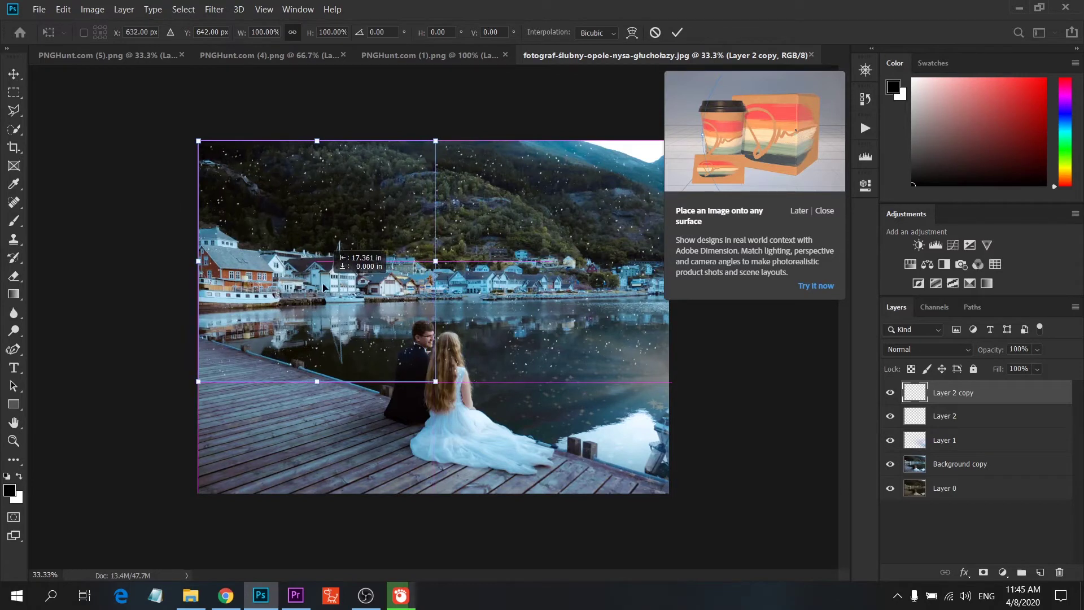
key(Return)
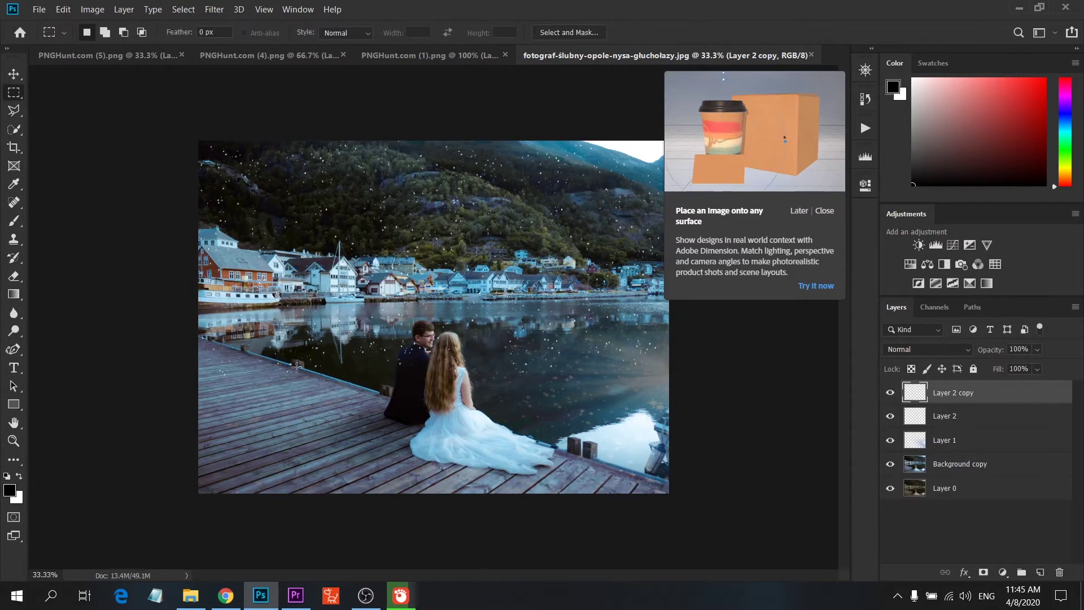
click(14, 276)
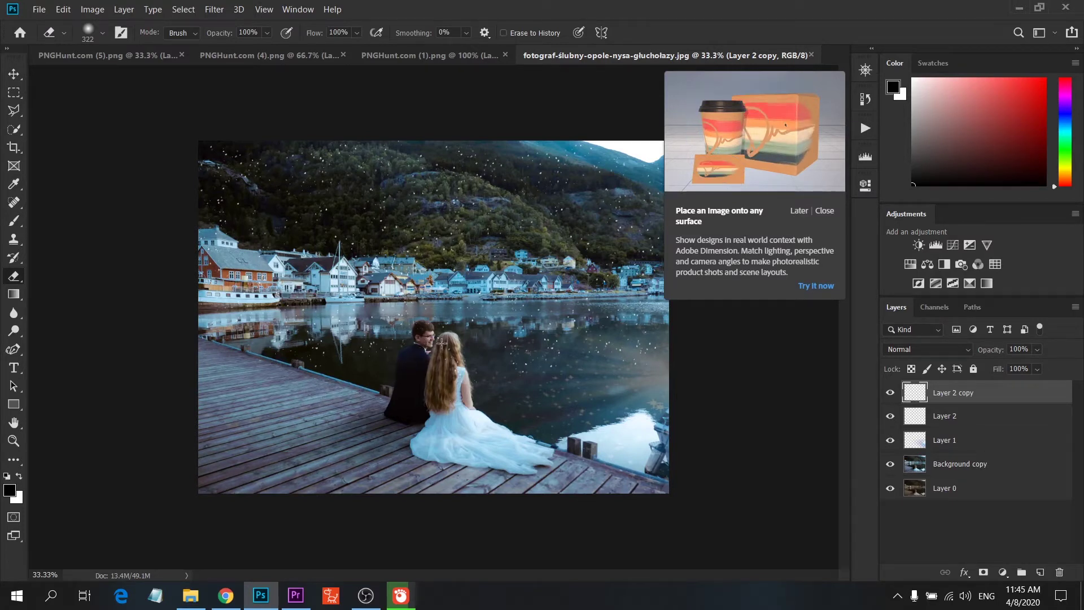
- Select the Background copy layer and duplicate it as Background copy 2
click(981, 418)
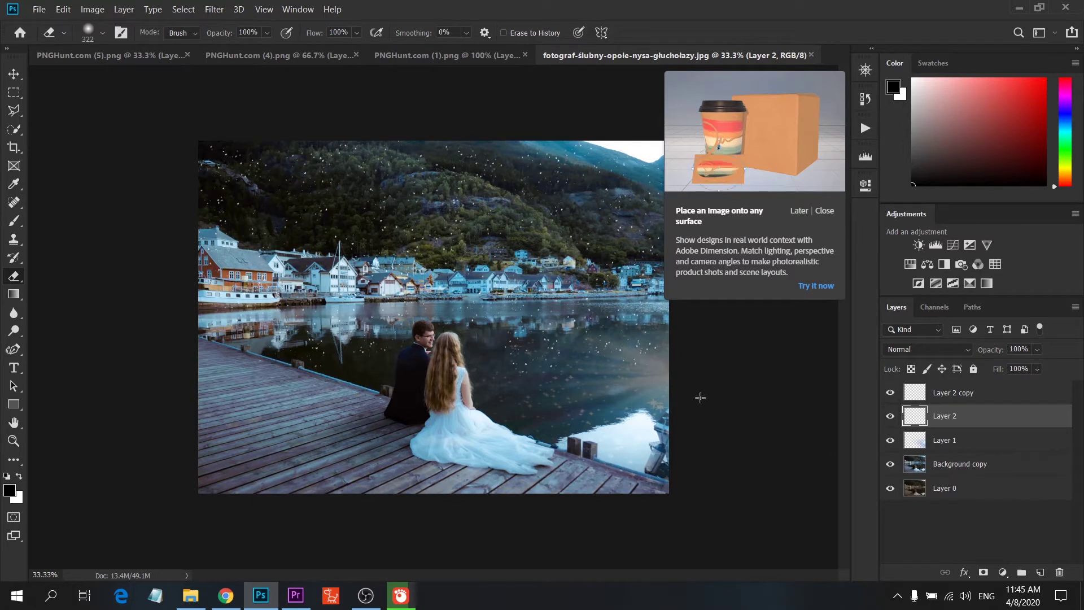
click(954, 463)
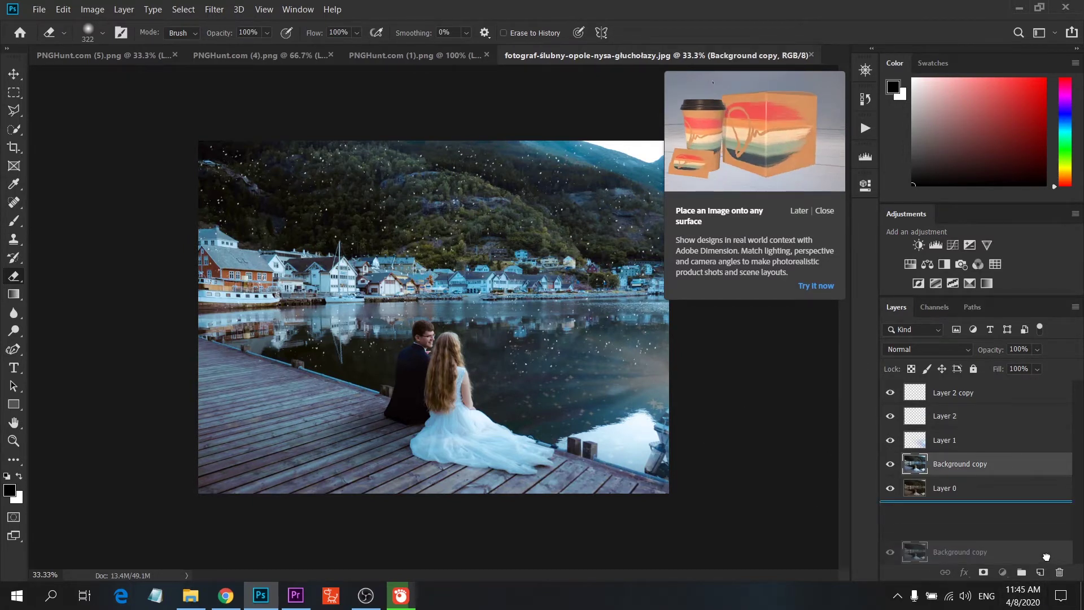
drag(1017, 469, 1040, 572)
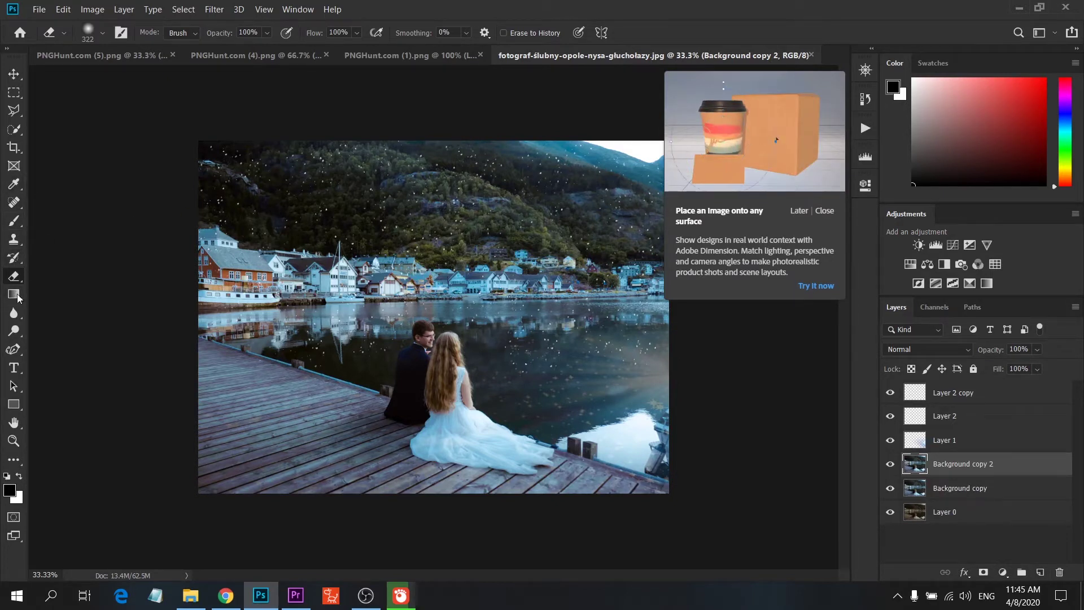
- Set the brush foreground colour to bright blue #0078ff
click(15, 221)
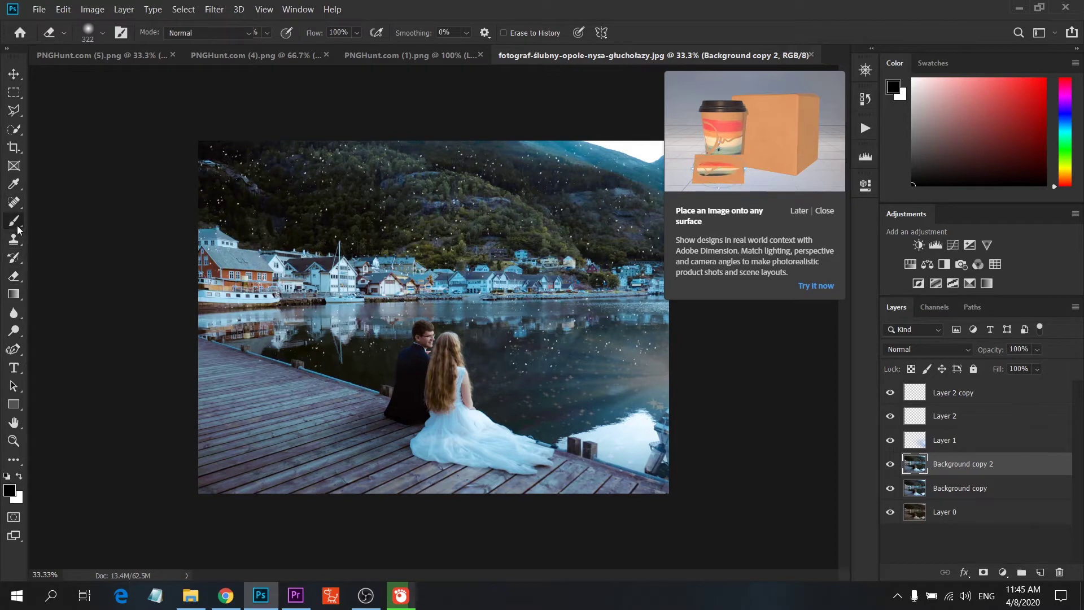
click(8, 492)
click(798, 242)
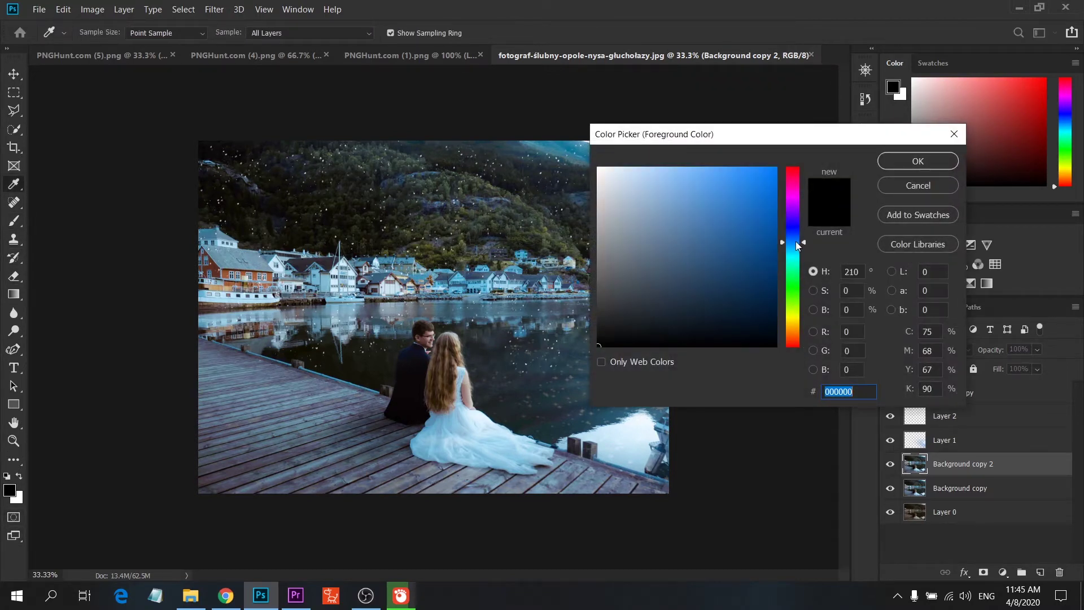
drag(765, 223, 847, 147)
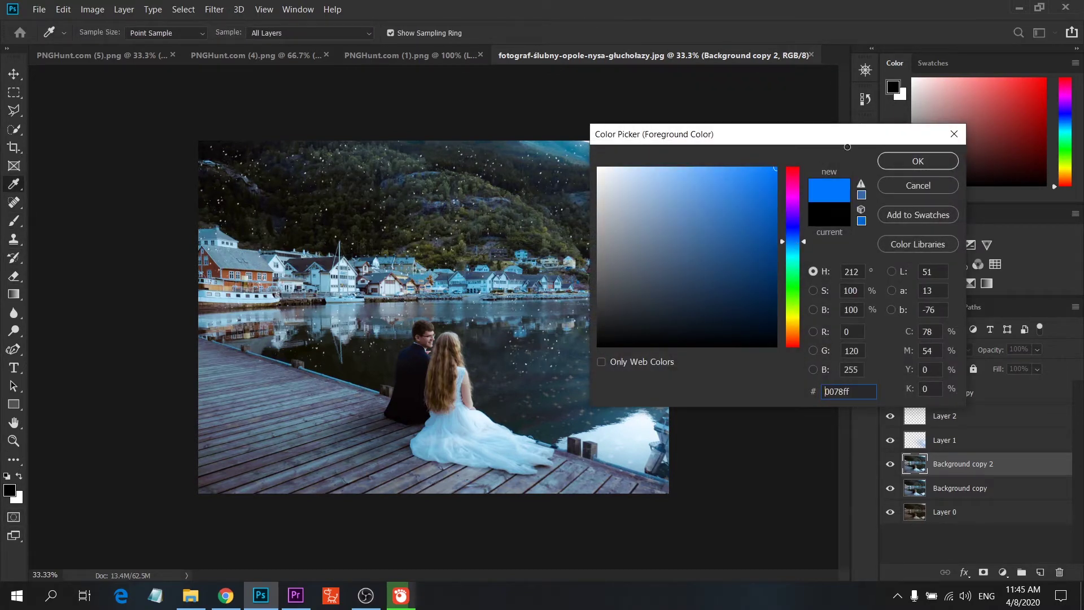
click(918, 161)
- Undo a test blue stroke via History and add empty Layer 3
key(b)
mouse_move(627, 353)
mouse_down()
mouse_move(567, 342)
mouse_move(666, 316)
mouse_move(649, 309)
mouse_up()
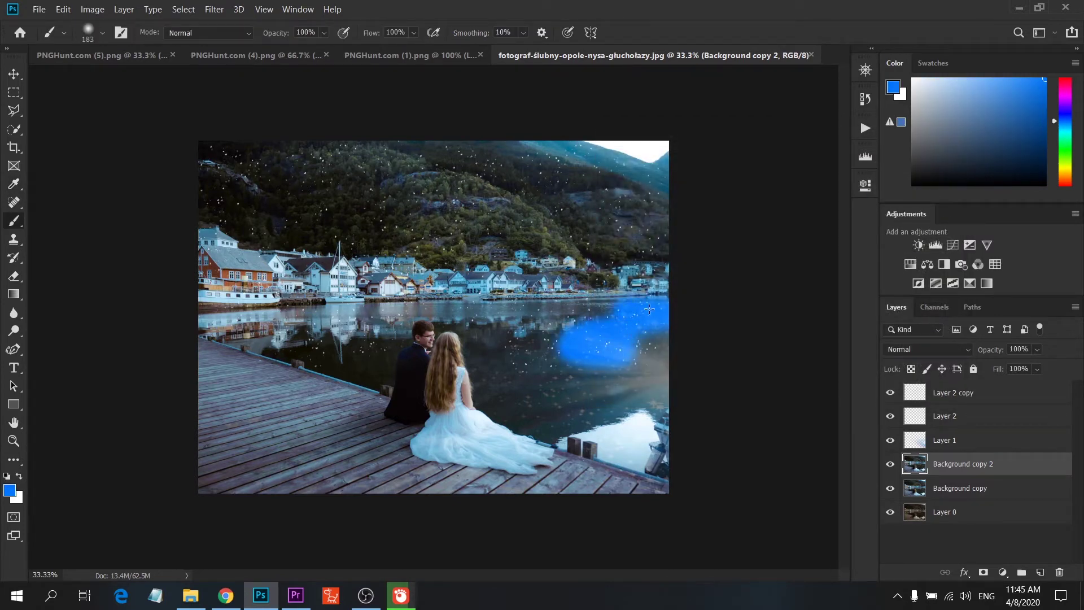
click(868, 102)
click(768, 141)
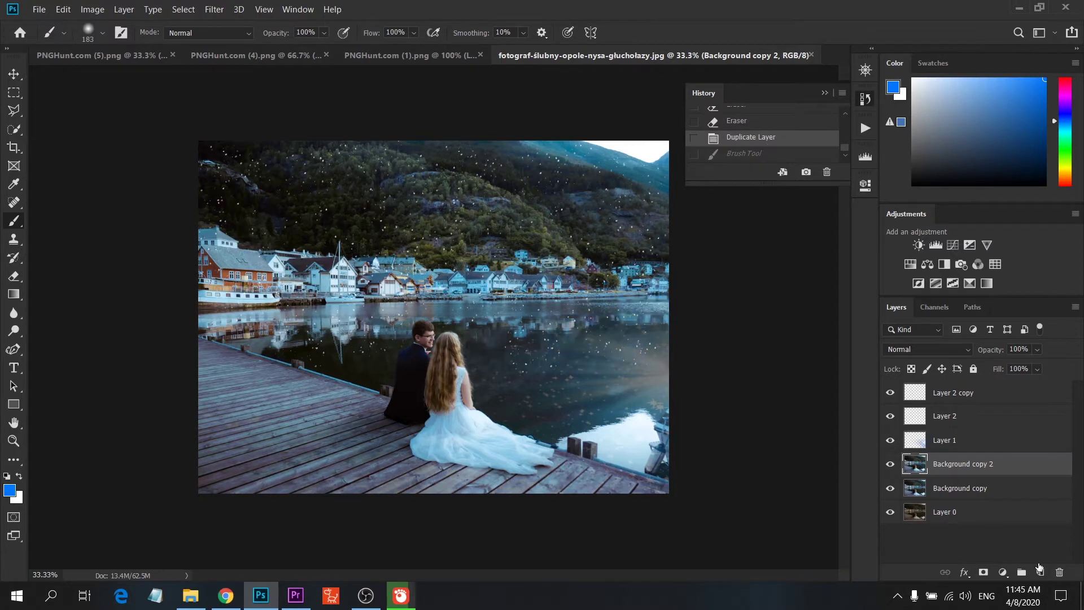
click(1040, 572)
- Set a 385 px brush and paint blue over the lake and pier edge on Layer 3
right_click(634, 304)
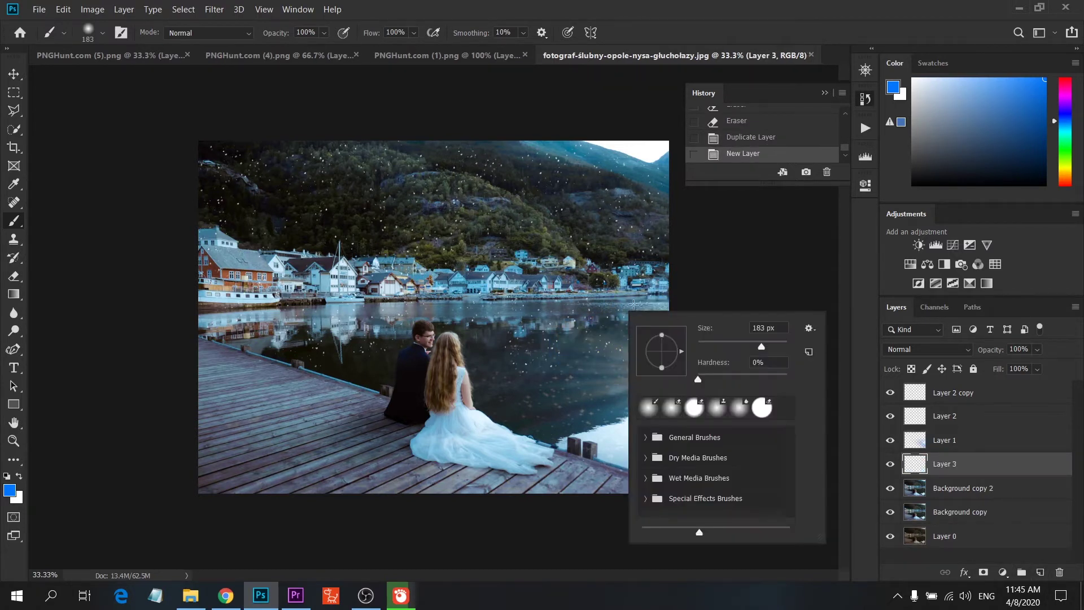
click(773, 346)
click(613, 332)
mouse_move(610, 336)
mouse_down()
mouse_move(277, 326)
mouse_move(580, 440)
mouse_move(525, 435)
mouse_move(649, 364)
mouse_move(546, 348)
mouse_move(445, 367)
mouse_up()
drag(318, 350, 448, 384)
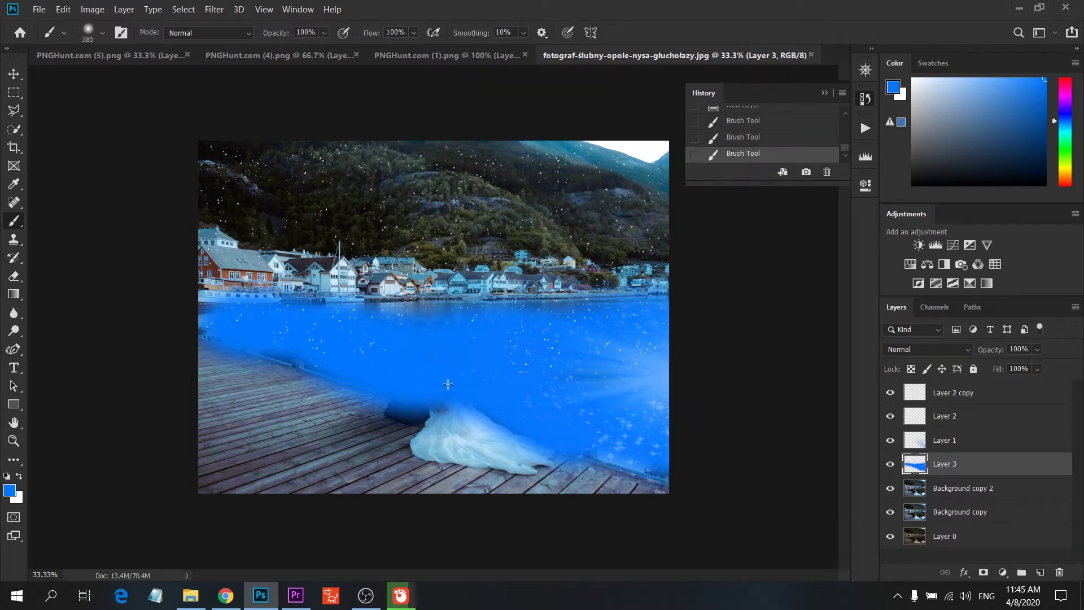
click(938, 354)
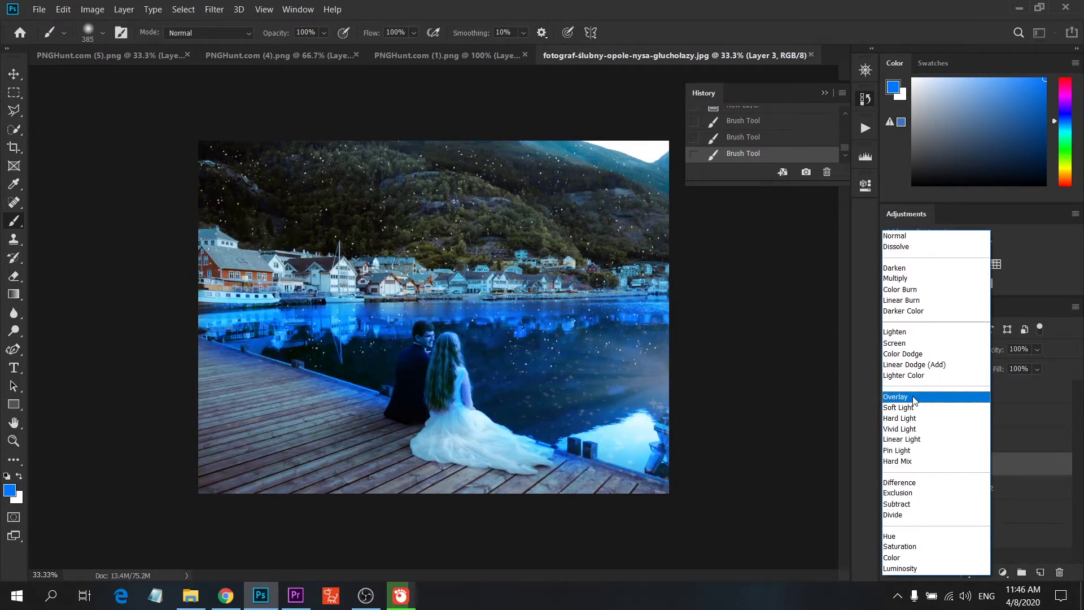
- Blend Layer 3 in Screen mode and begin erasing its blue from the couple
click(915, 343)
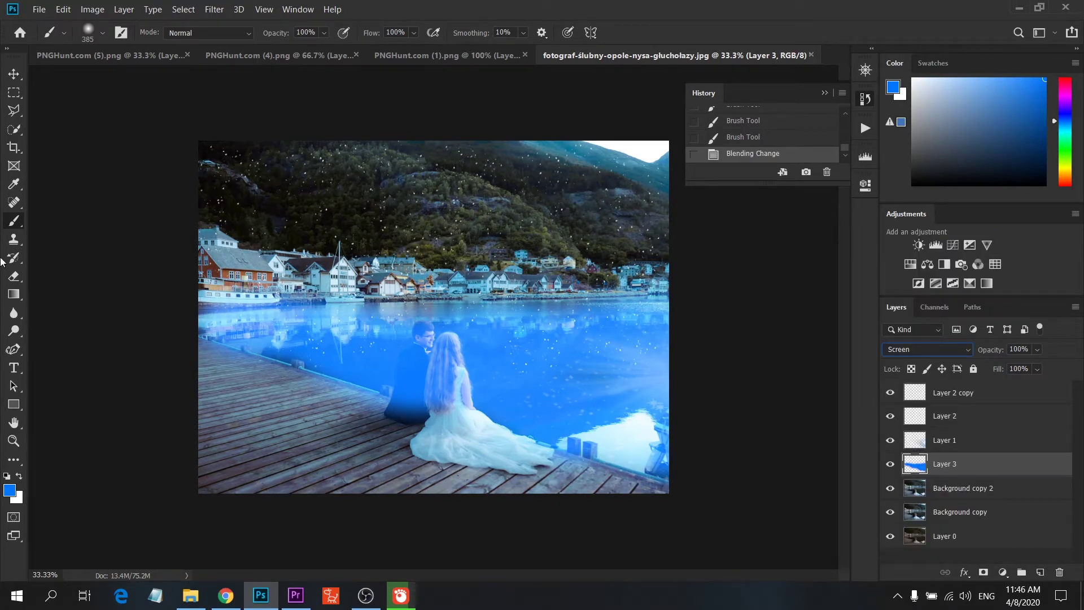
click(17, 275)
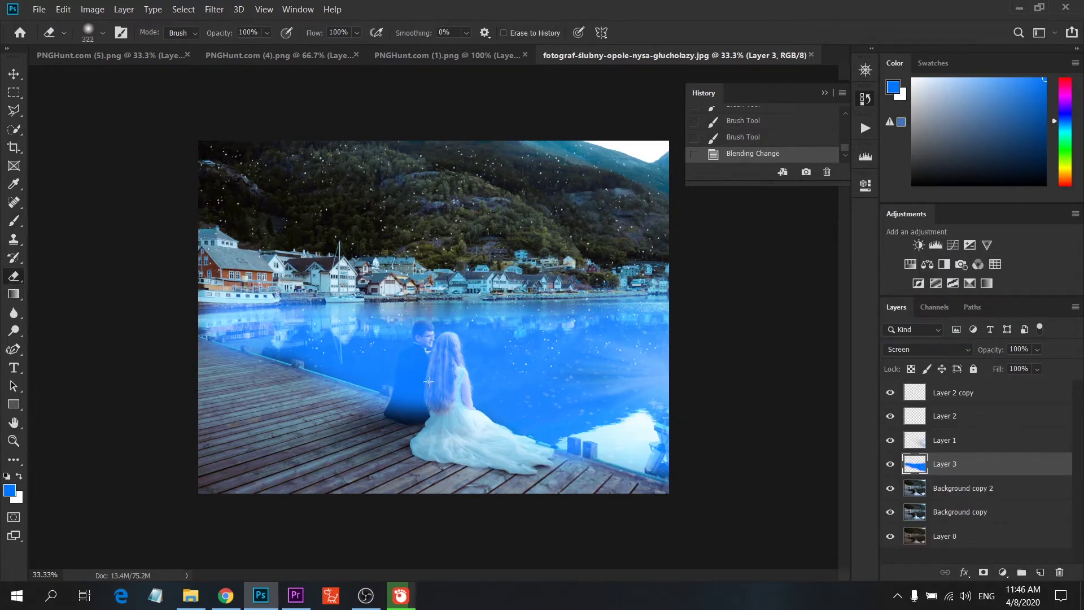
drag(428, 382, 451, 406)
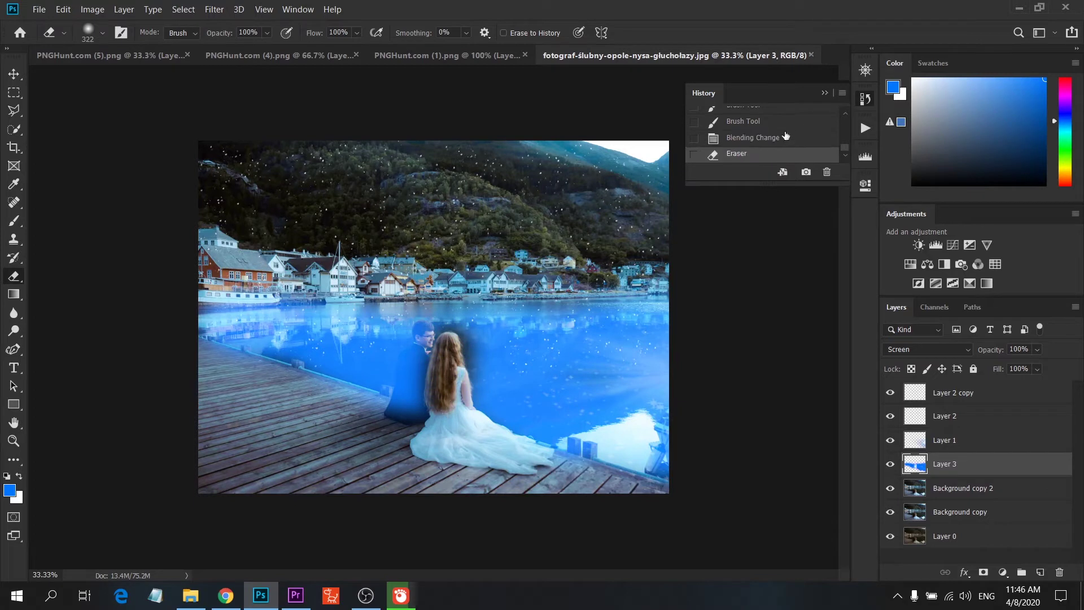
click(753, 139)
drag(421, 367, 400, 428)
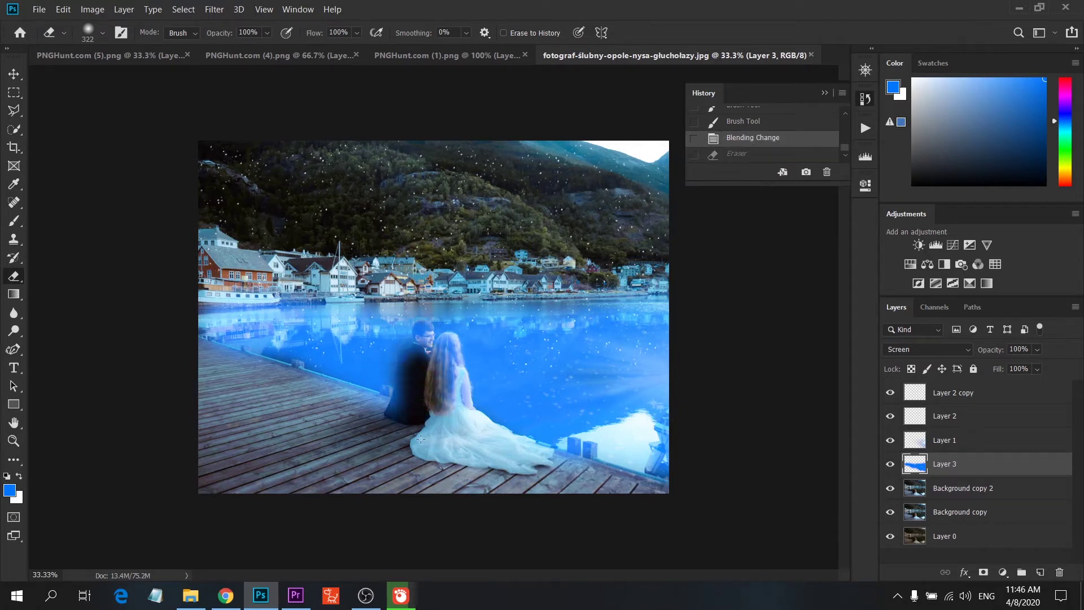
- Shrink the eraser to 155 px and erase the blue overlay over the groom
right_click(400, 428)
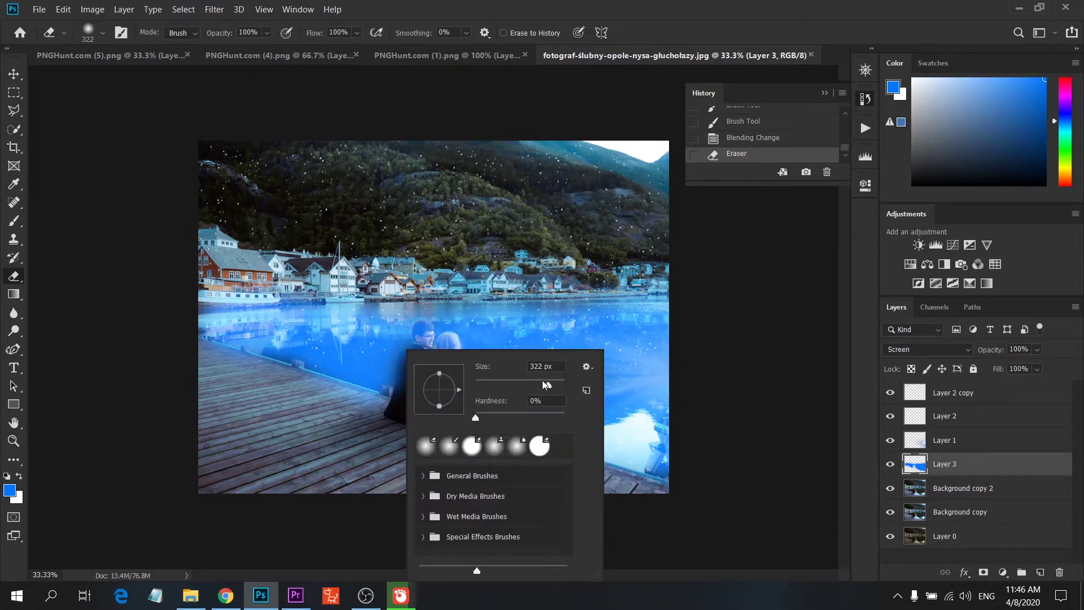
drag(545, 385, 513, 385)
click(428, 334)
mouse_move(428, 333)
mouse_down()
mouse_move(409, 391)
mouse_move(438, 360)
mouse_move(515, 460)
mouse_up()
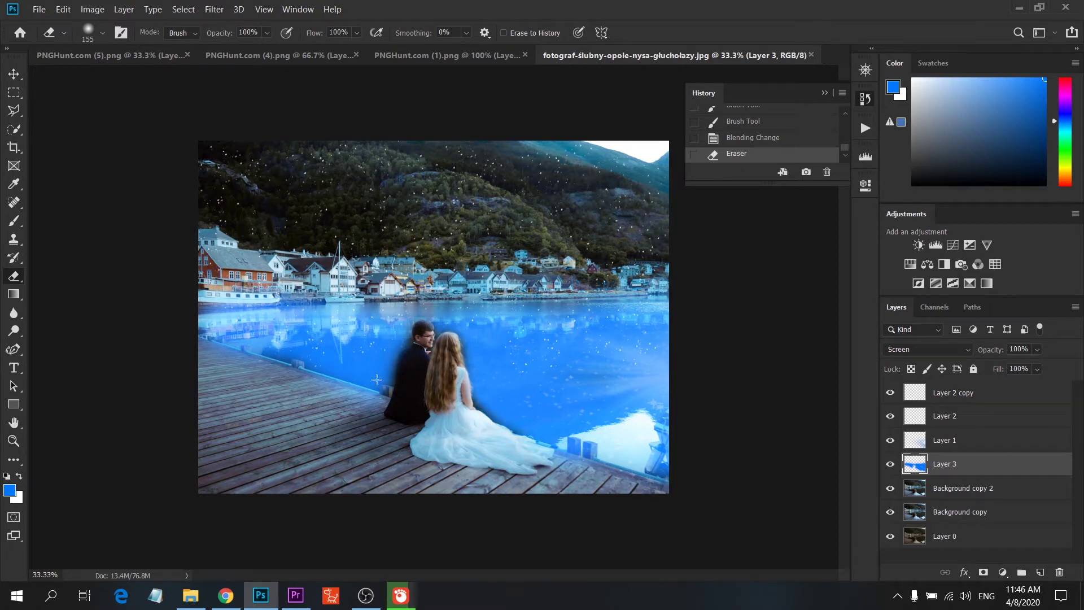
drag(389, 393, 373, 411)
- Revert a stroke, then erase the blue from the groom's head and the bride's hair
click(731, 140)
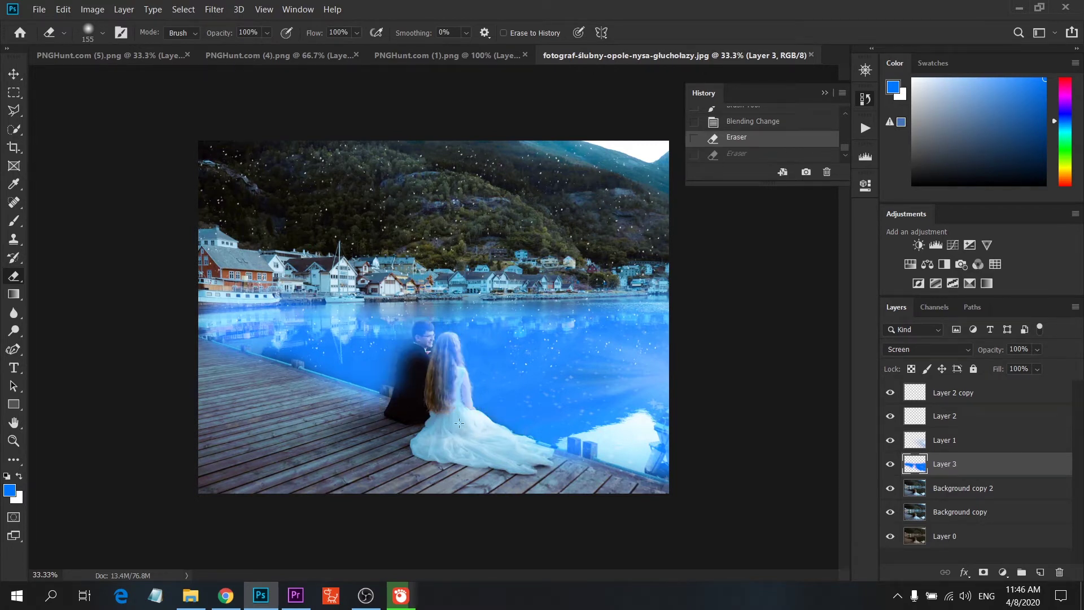
mouse_move(425, 329)
mouse_down()
mouse_move(411, 395)
mouse_move(187, 340)
mouse_up()
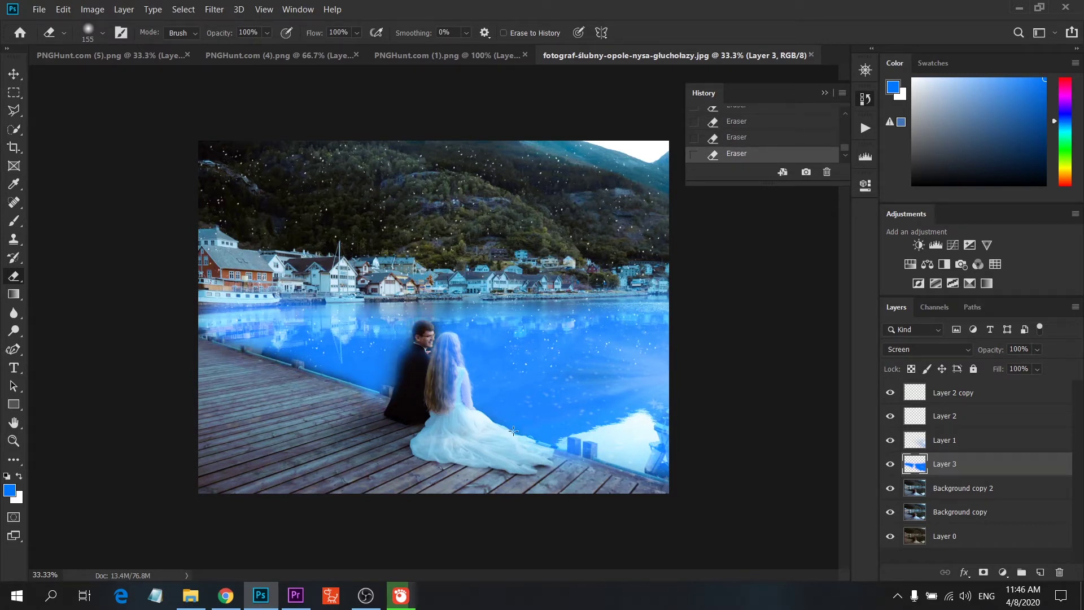
drag(449, 343, 449, 415)
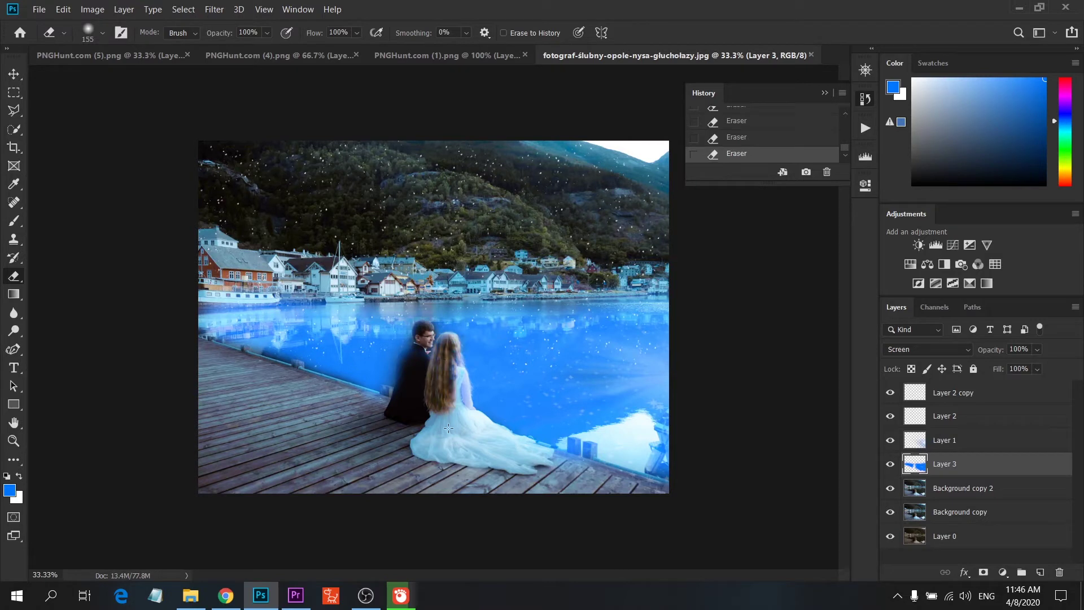
mouse_move(438, 350)
mouse_down()
mouse_move(431, 375)
mouse_move(455, 412)
mouse_up()
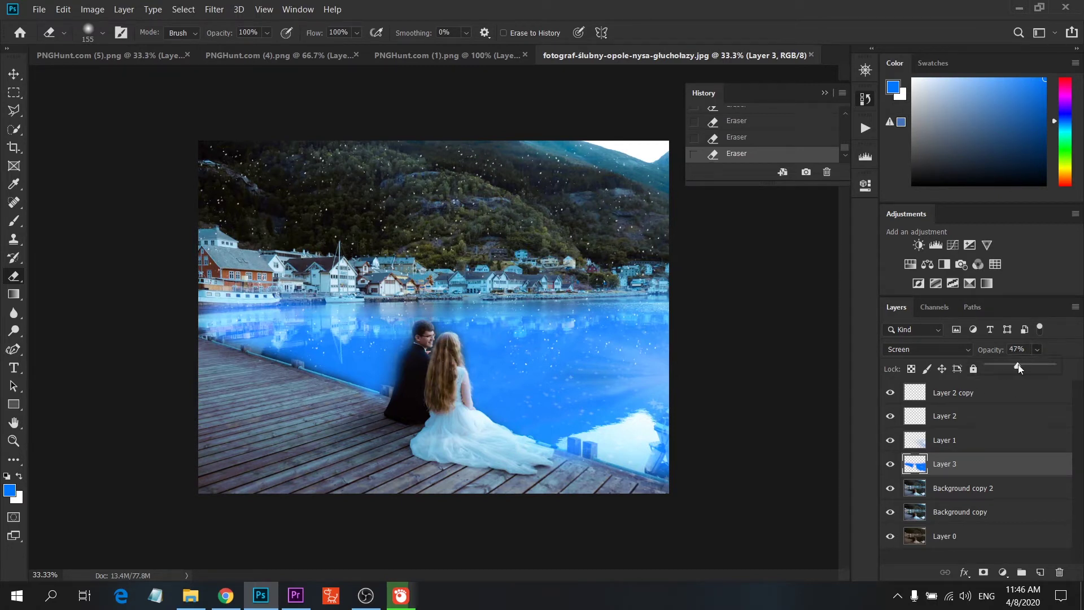
- Lower Layer 3's opacity to 42%
drag(1018, 364, 1018, 364)
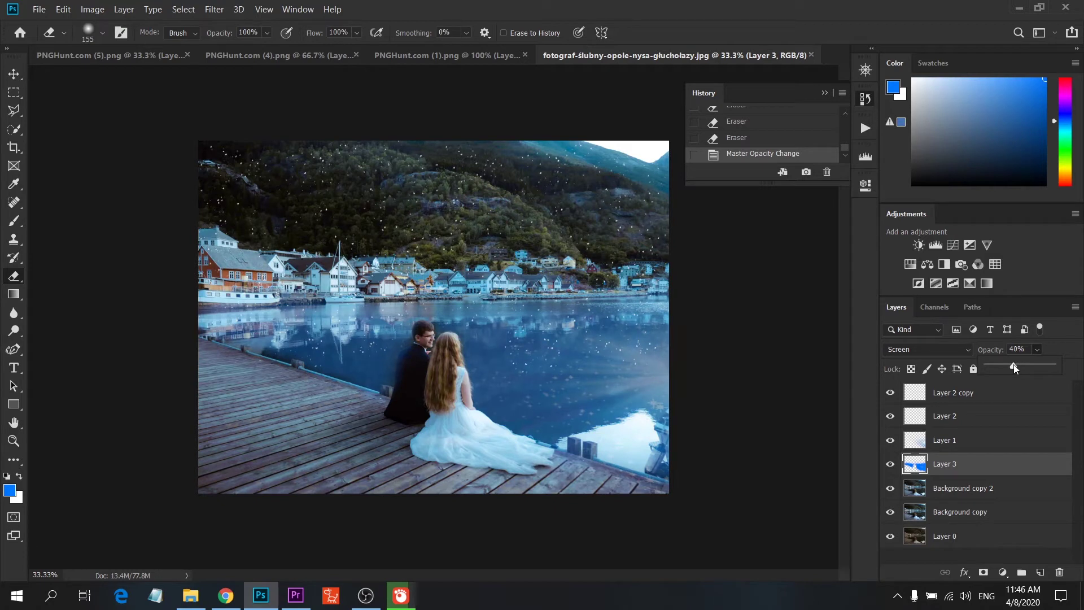
drag(1014, 366, 1016, 366)
click(406, 366)
- Erase the blue glow from the groom's jacket and set Layer 3's fill to 63%
drag(402, 397, 392, 412)
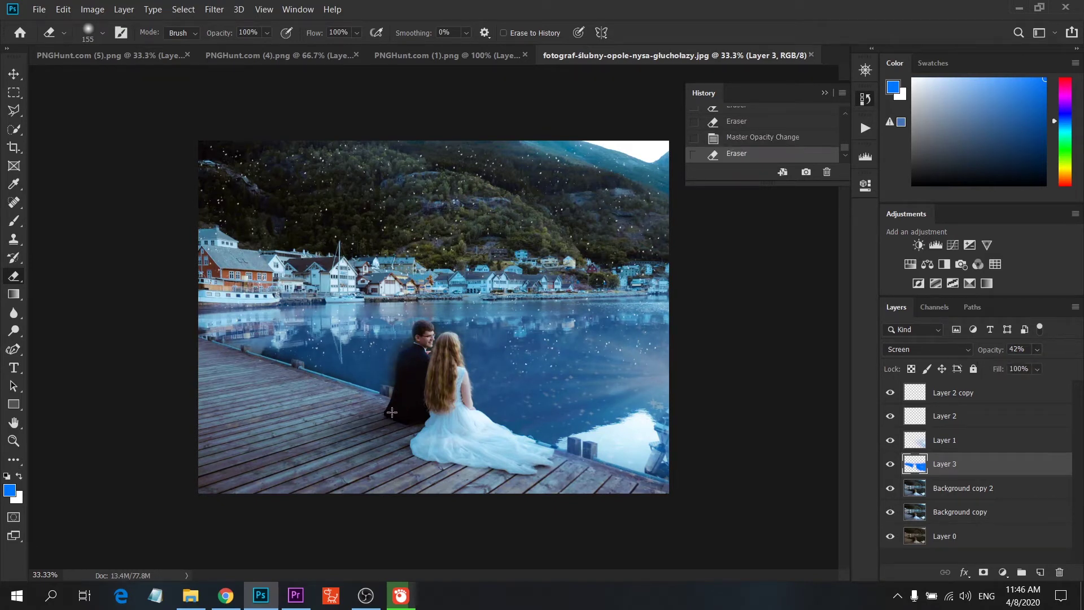
click(737, 139)
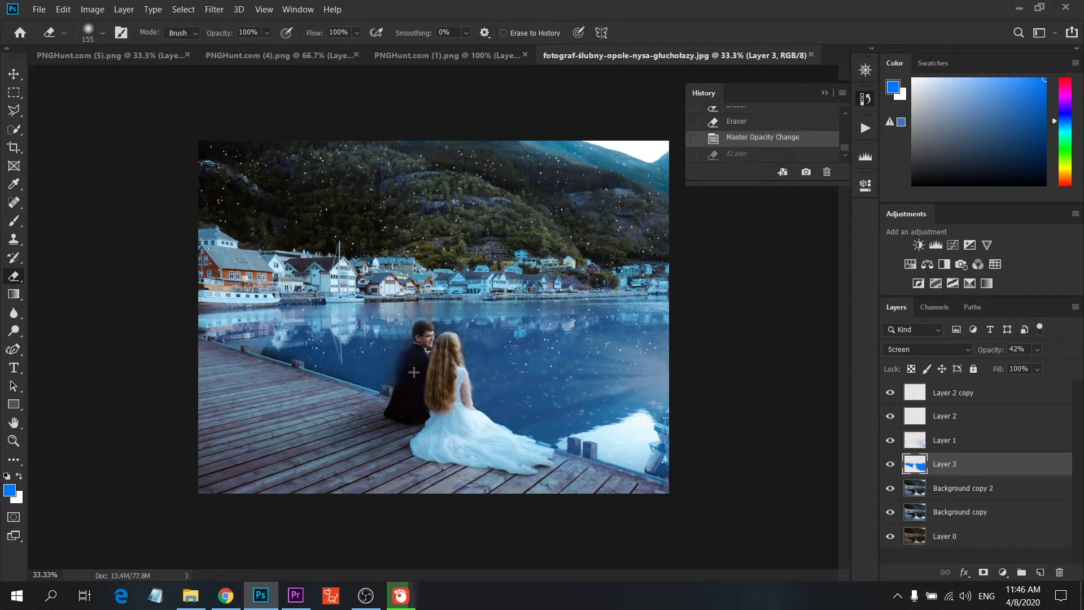
click(414, 372)
click(414, 372)
click(409, 378)
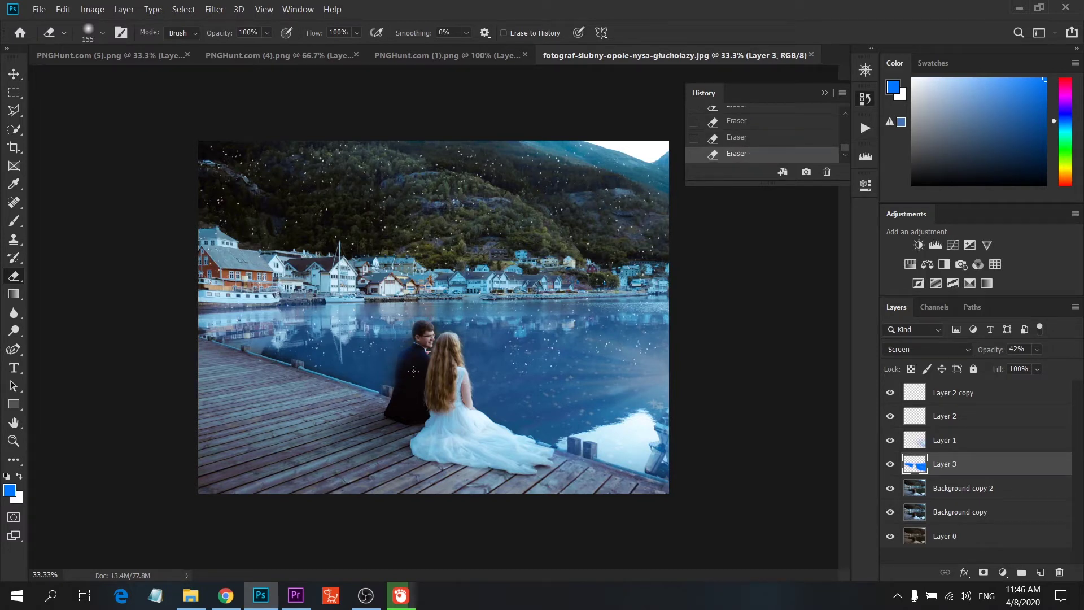
click(414, 370)
click(413, 362)
drag(1032, 381, 1029, 386)
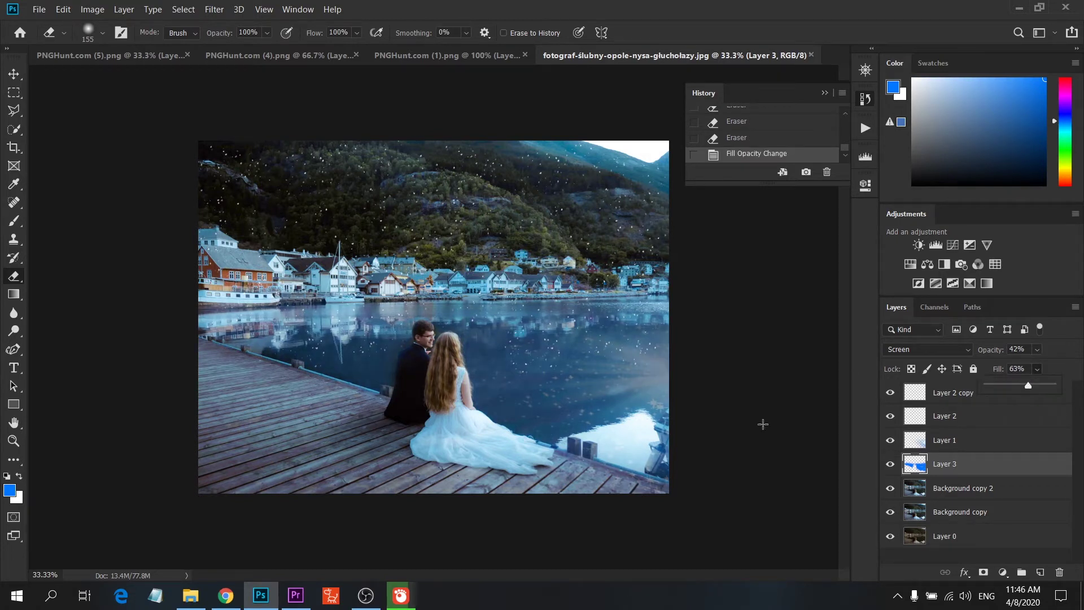
click(1072, 387)
- Select Background copy 2 and set the eraser size to 369 px
click(966, 493)
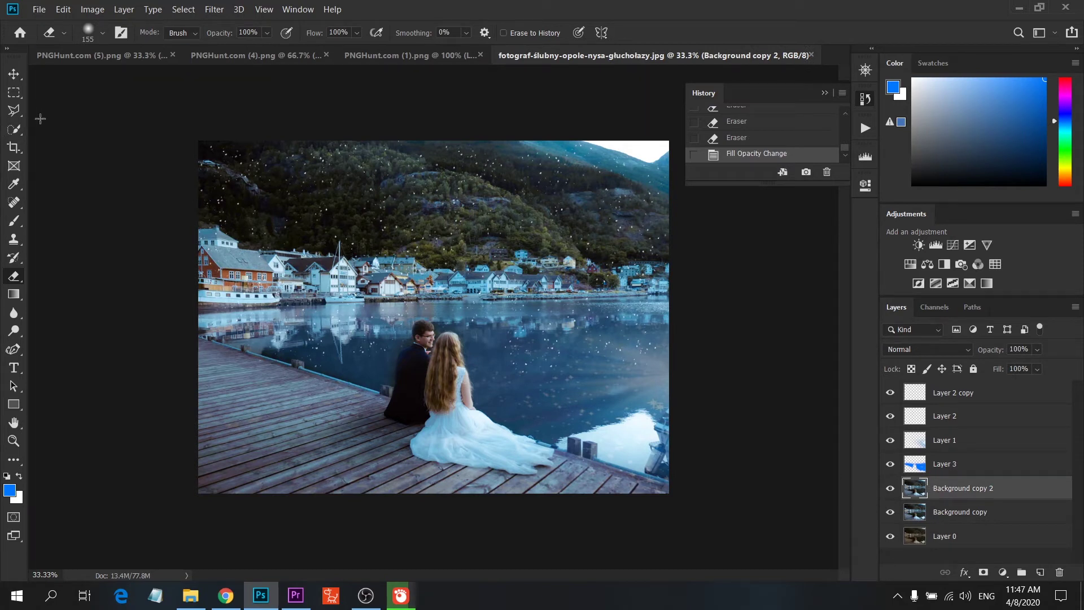
right_click(342, 370)
click(490, 384)
key(Return)
- Hide the lower layers and erase the dock, water and town from Background copy 2
drag(526, 454, 643, 455)
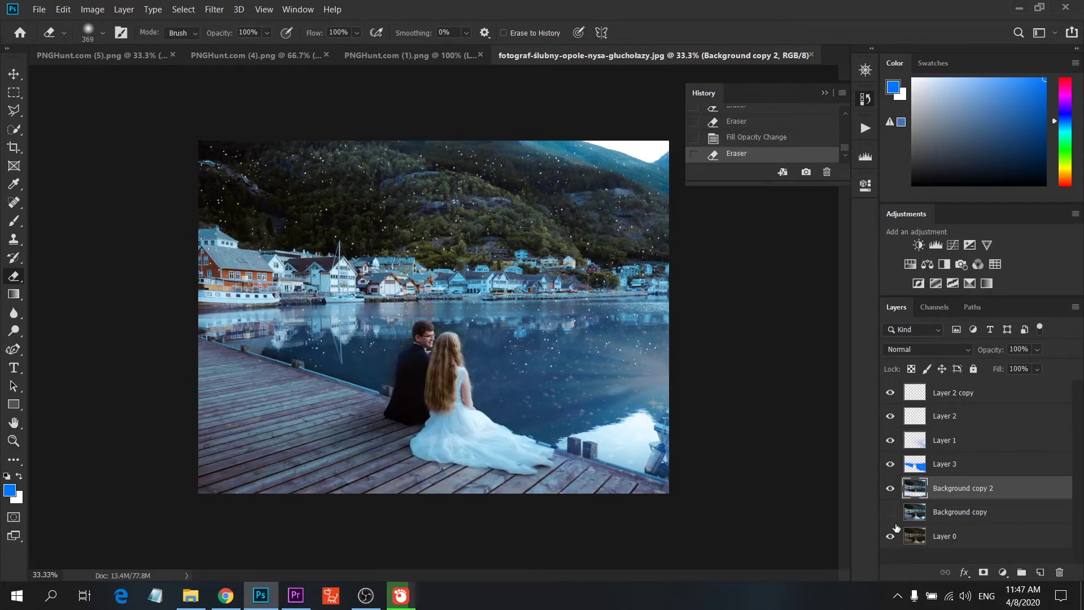
click(891, 536)
drag(706, 374, 44, 488)
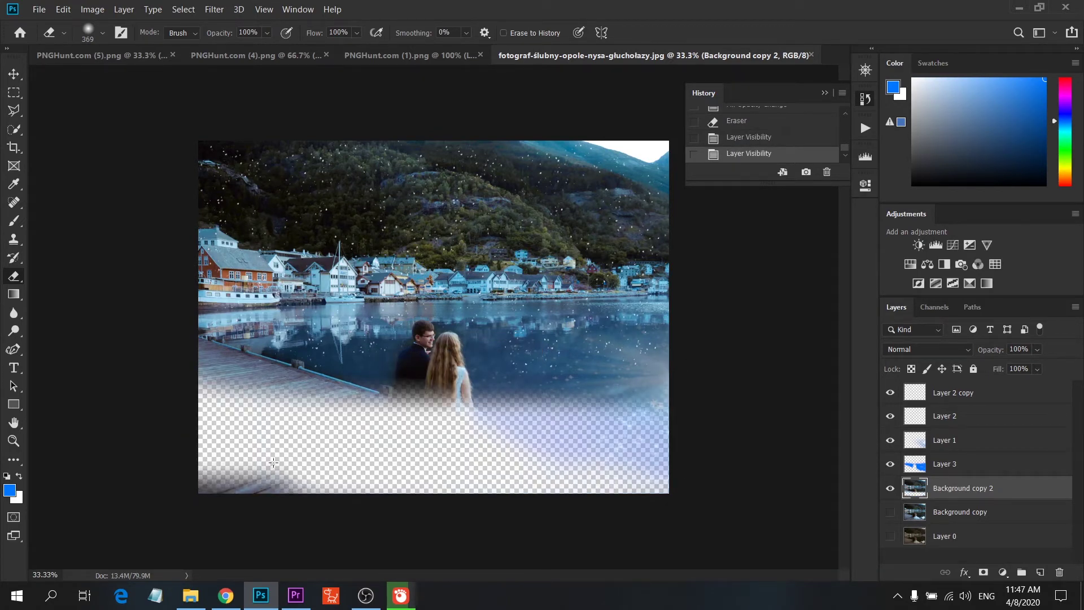
mouse_move(846, 462)
mouse_down()
mouse_move(662, 309)
mouse_move(618, 317)
mouse_move(584, 378)
mouse_move(416, 382)
mouse_move(308, 367)
mouse_up()
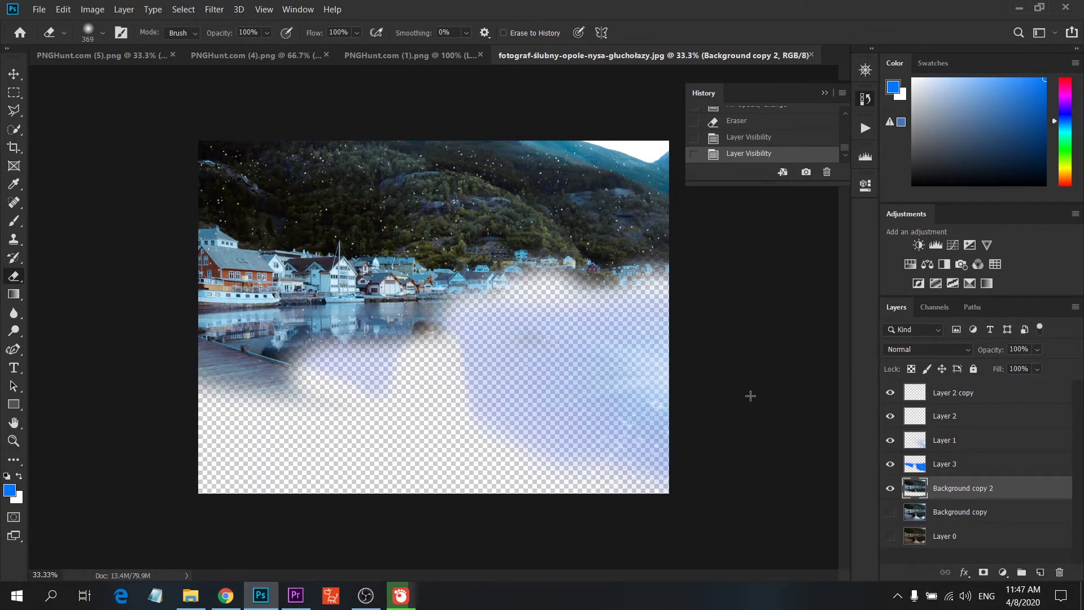
mouse_move(457, 401)
mouse_down()
mouse_move(512, 320)
mouse_move(474, 294)
mouse_move(361, 283)
mouse_move(297, 301)
mouse_move(237, 293)
mouse_move(214, 322)
mouse_move(282, 334)
mouse_move(300, 314)
mouse_move(226, 254)
mouse_move(238, 240)
mouse_move(361, 260)
mouse_move(527, 308)
mouse_move(665, 316)
mouse_move(601, 309)
mouse_move(513, 259)
mouse_move(681, 344)
mouse_up()
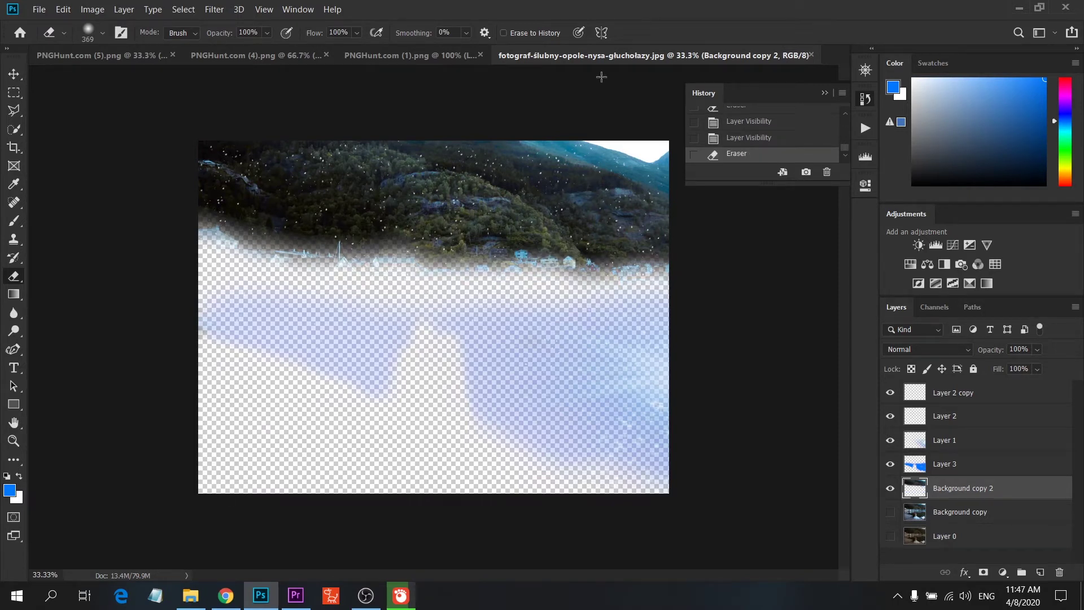
- In Camera Raw, set Vibrance -28, Highlights +90, Exposure +2.25, Whites +88, Blacks +14
click(213, 10)
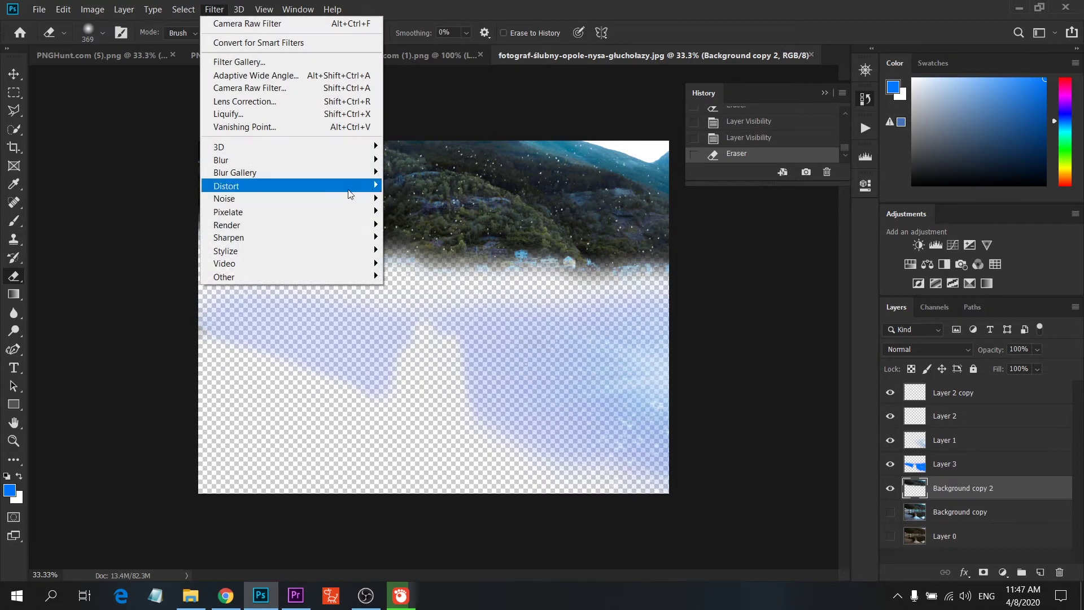
click(305, 89)
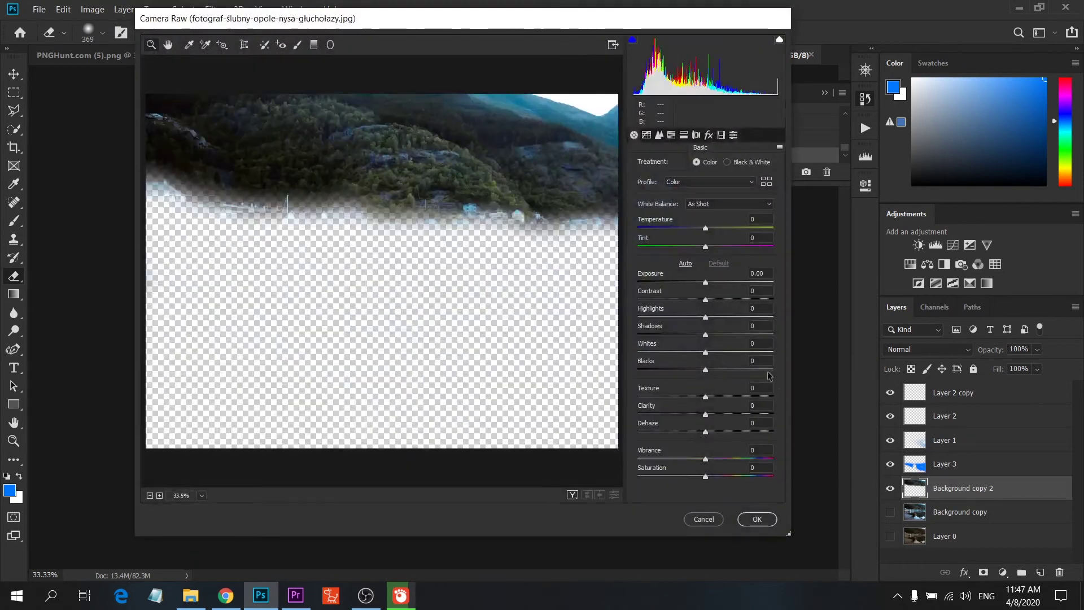
mouse_move(698, 458)
mouse_down()
mouse_move(664, 462)
mouse_move(686, 459)
mouse_up()
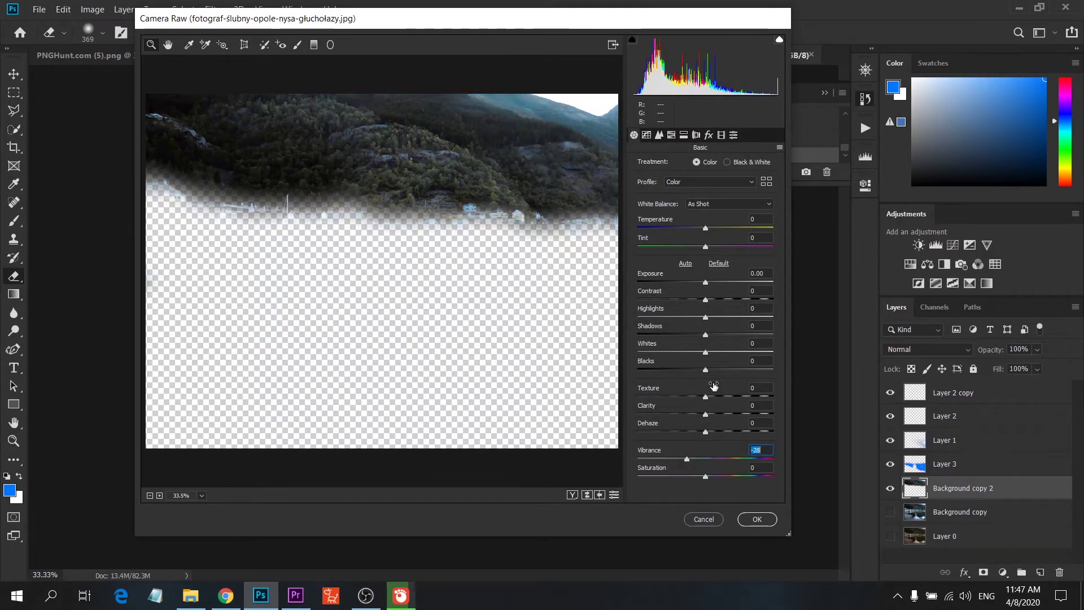
drag(705, 317, 766, 317)
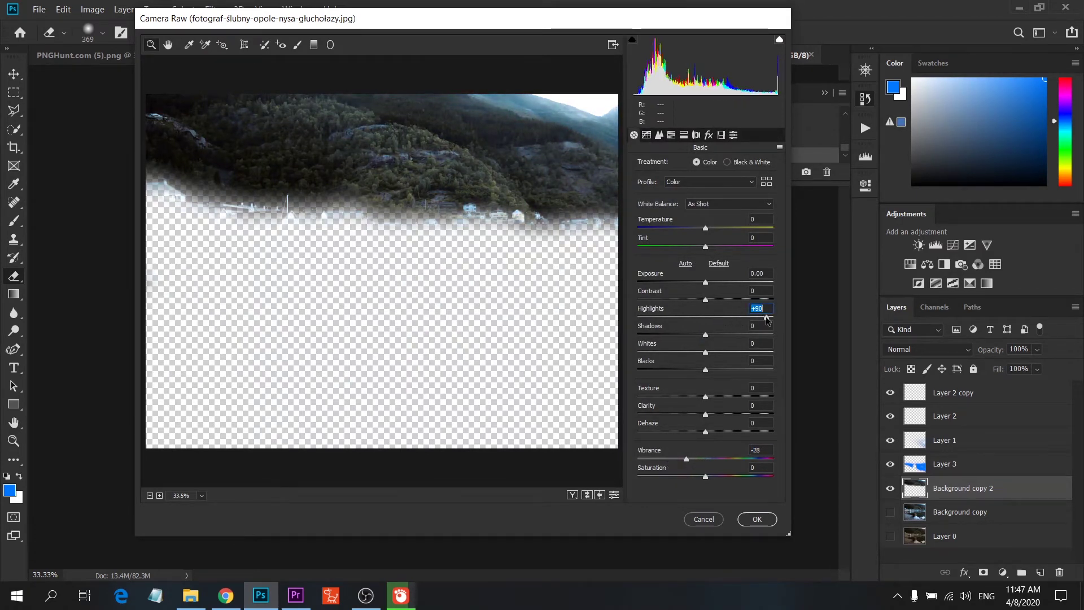
mouse_move(705, 282)
mouse_down()
mouse_move(756, 282)
mouse_move(736, 282)
mouse_up()
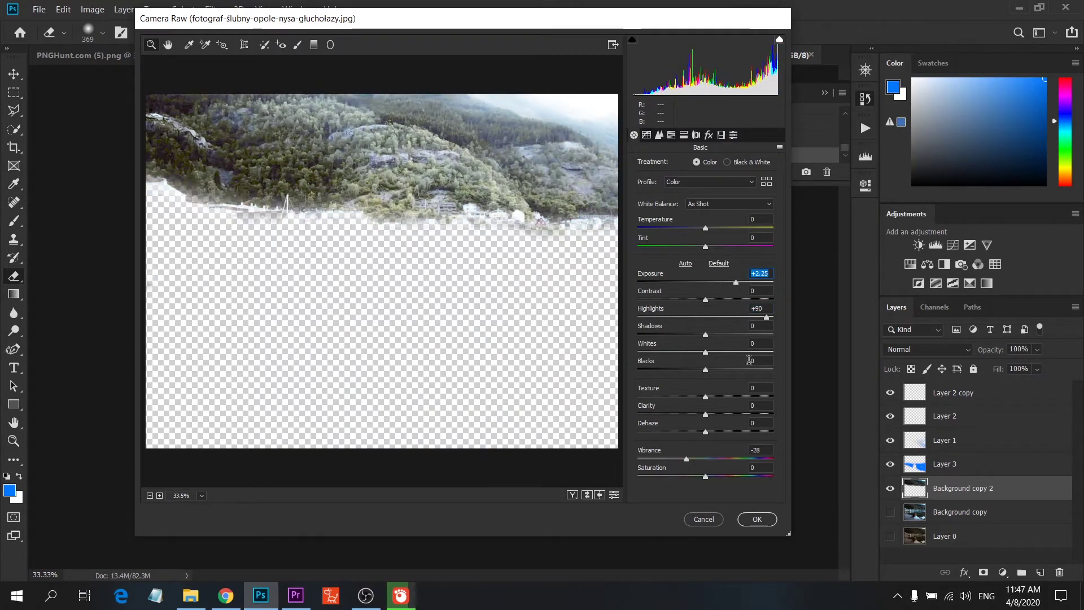
drag(705, 370, 765, 353)
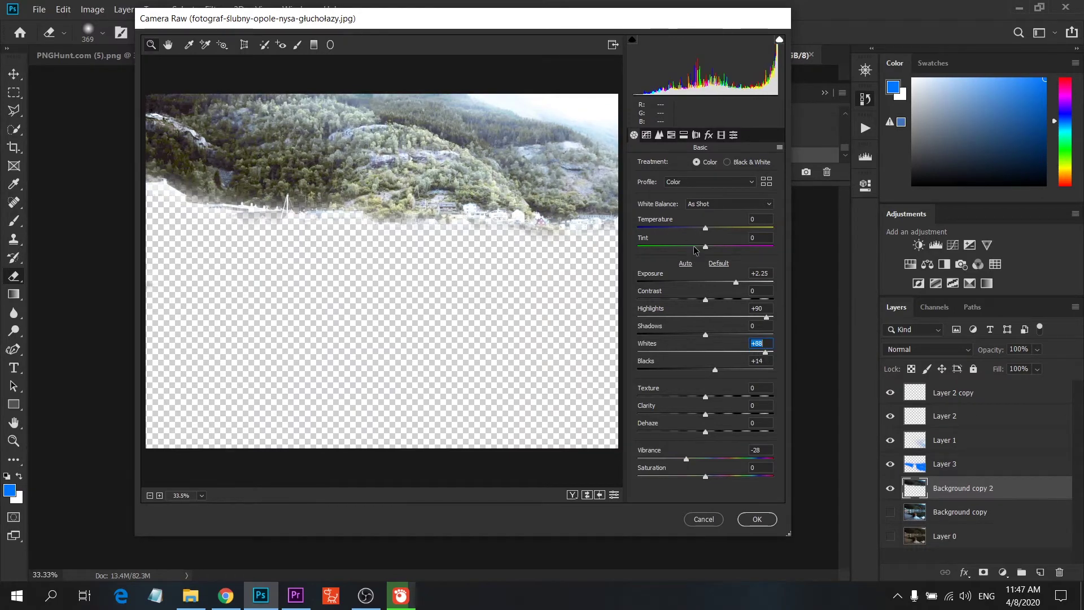
- Set Tint +11, Temperature -20, Saturation -100 and apply the Camera Raw filter
drag(705, 247, 713, 247)
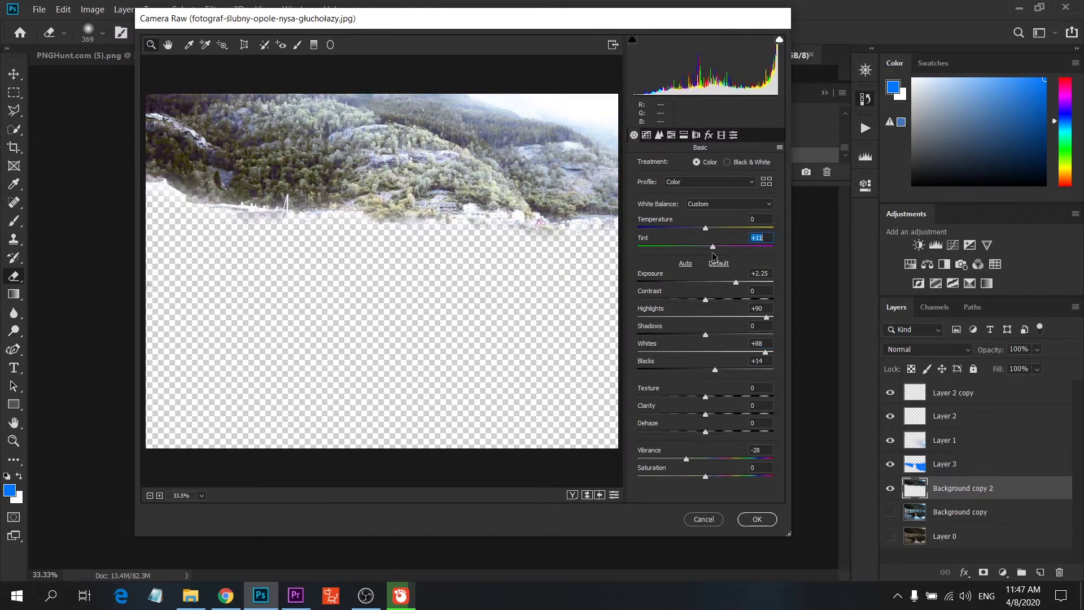
drag(705, 227, 699, 231)
mouse_move(700, 475)
mouse_down()
mouse_move(620, 479)
mouse_move(677, 479)
mouse_up()
click(758, 519)
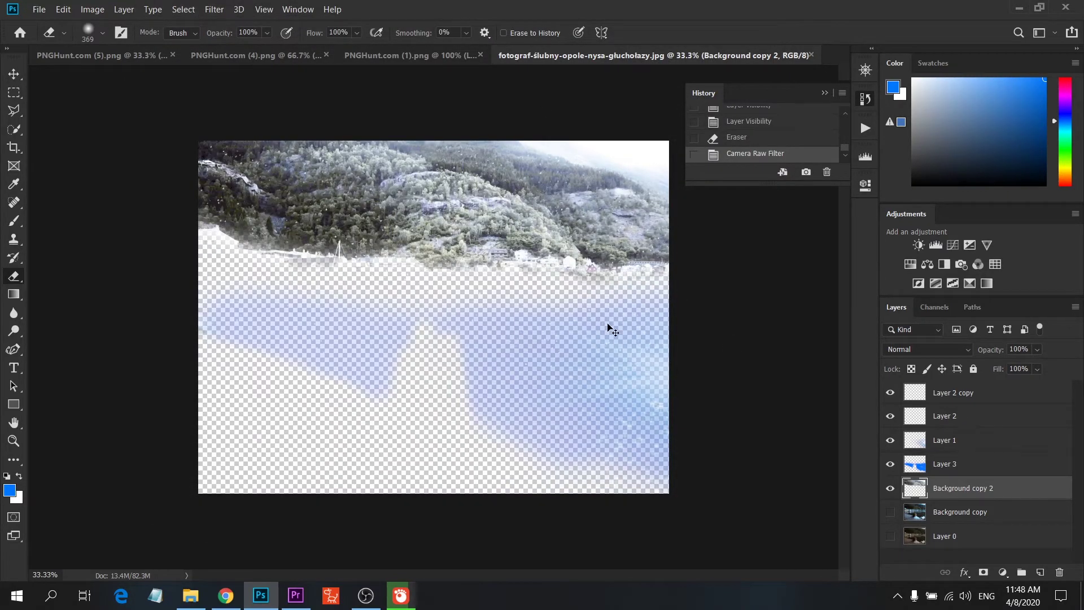
- Apply Curves with the Blue and Green curves pulled down to tint the mountains purple
key(ctrl+m)
drag(471, 233, 448, 230)
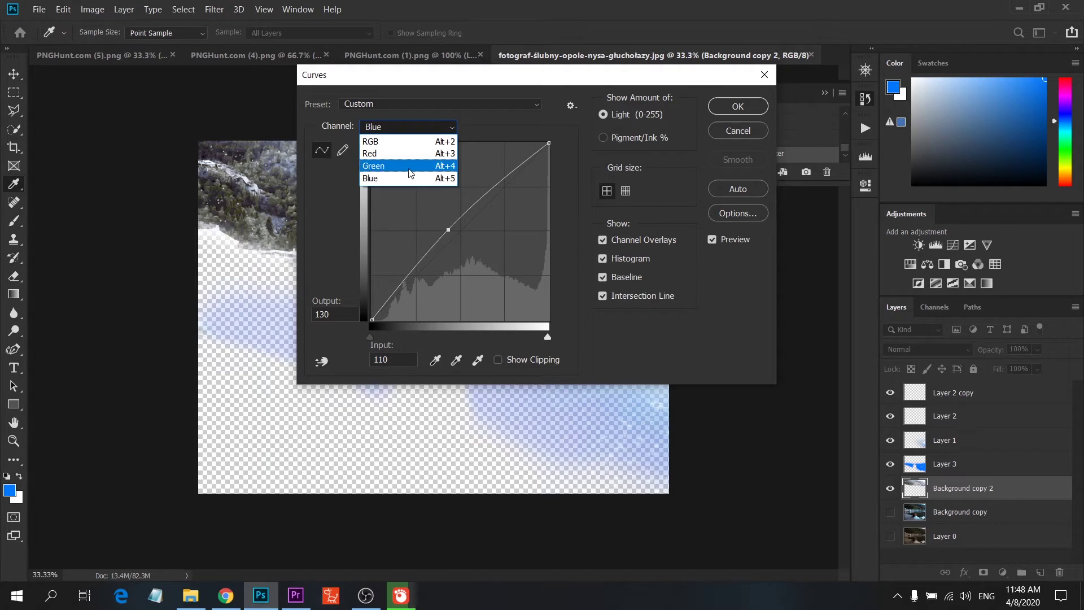
click(390, 165)
mouse_move(468, 240)
mouse_down()
mouse_move(456, 235)
mouse_move(436, 261)
mouse_up()
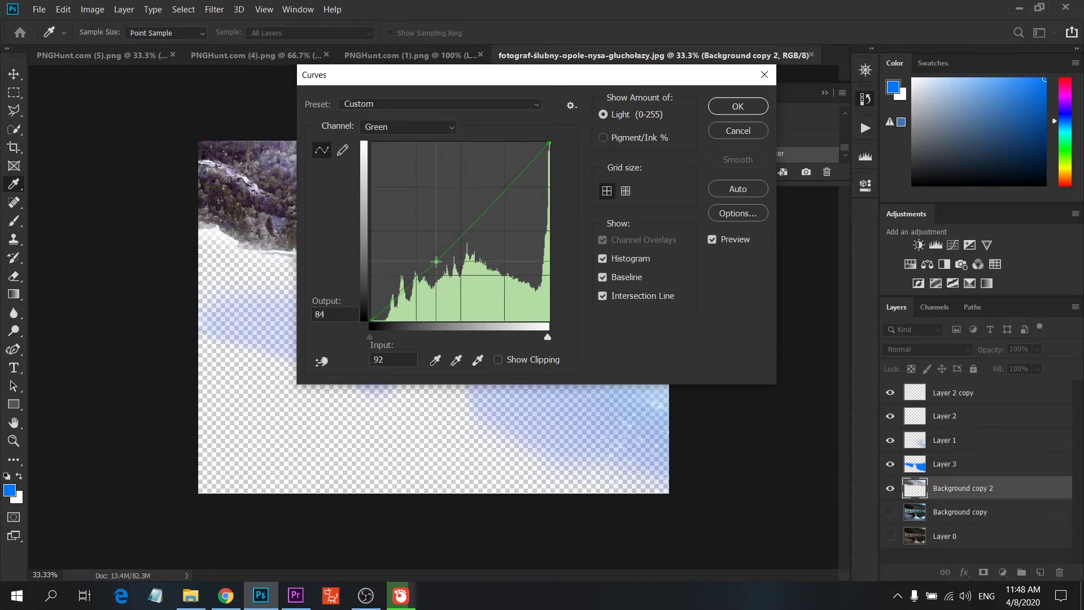
click(737, 107)
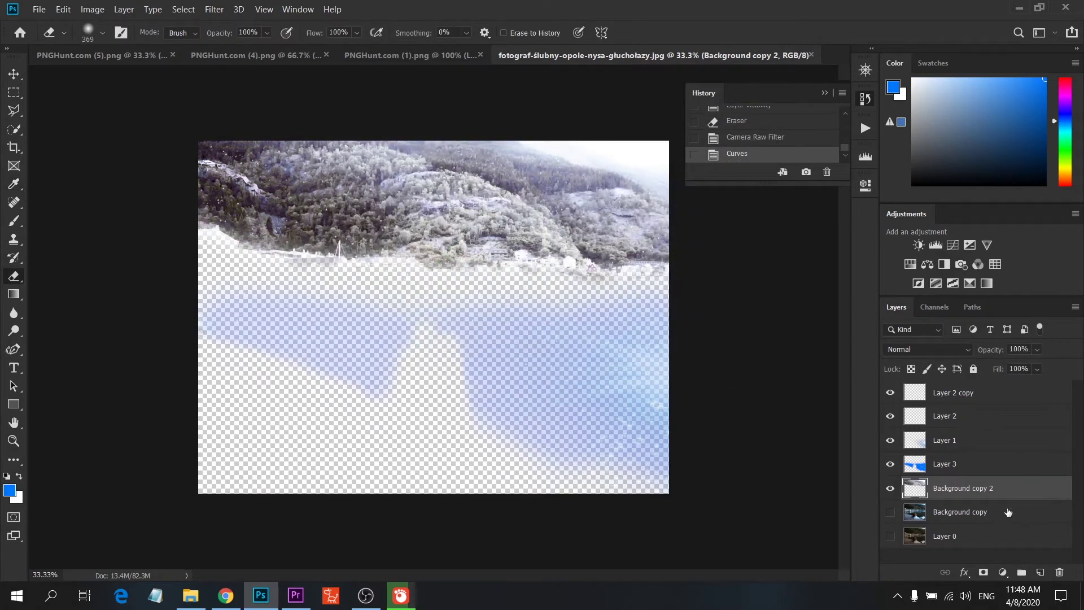
- Unhide the lower layers and apply an 8 px Field Blur to the mountain layer
click(891, 513)
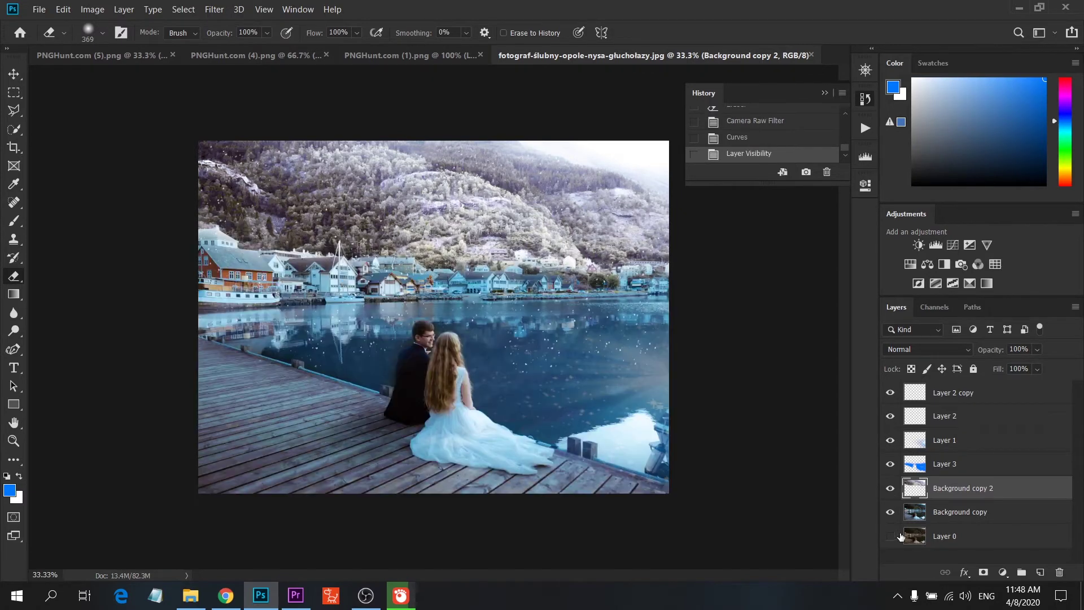
click(898, 536)
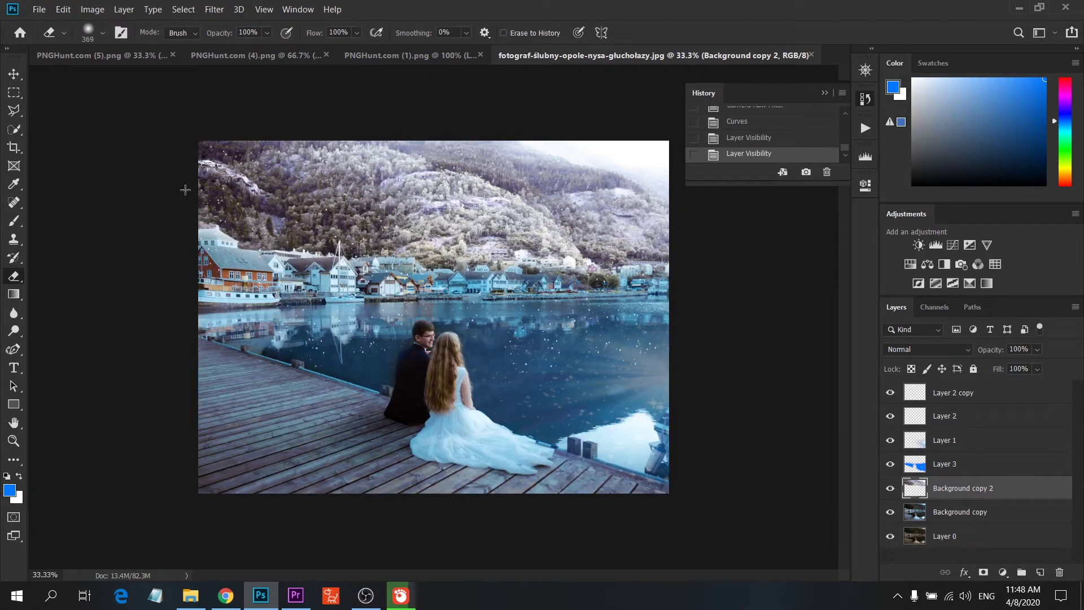
click(222, 11)
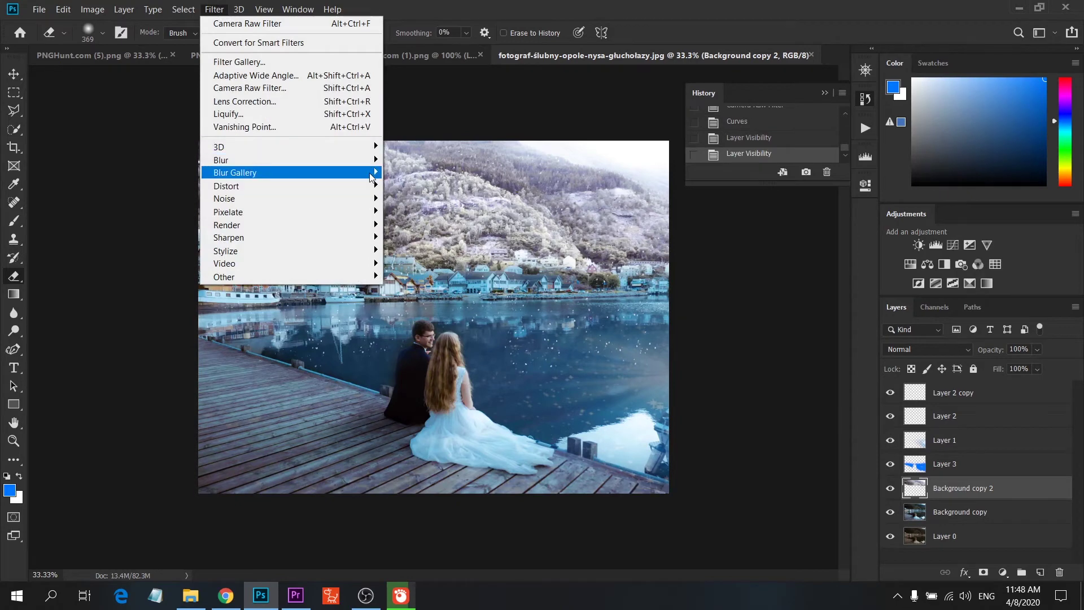
click(416, 172)
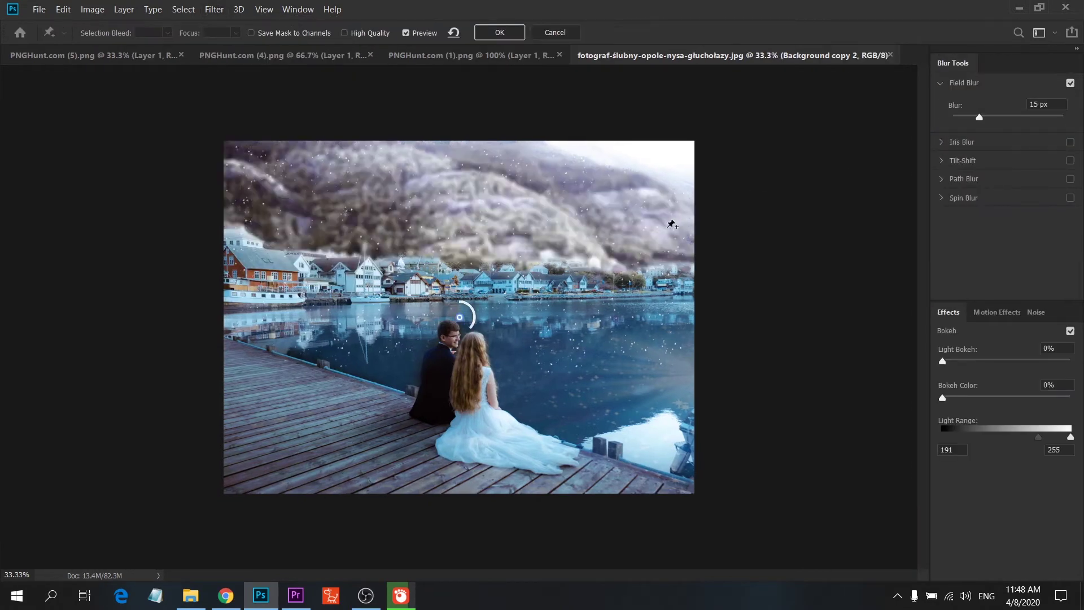
click(969, 119)
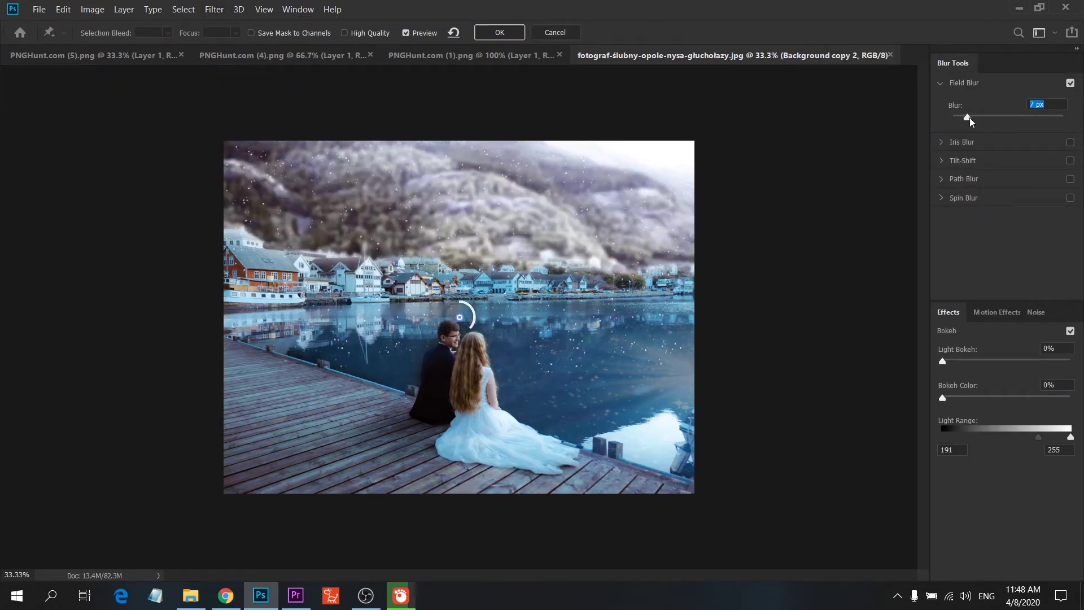
click(500, 35)
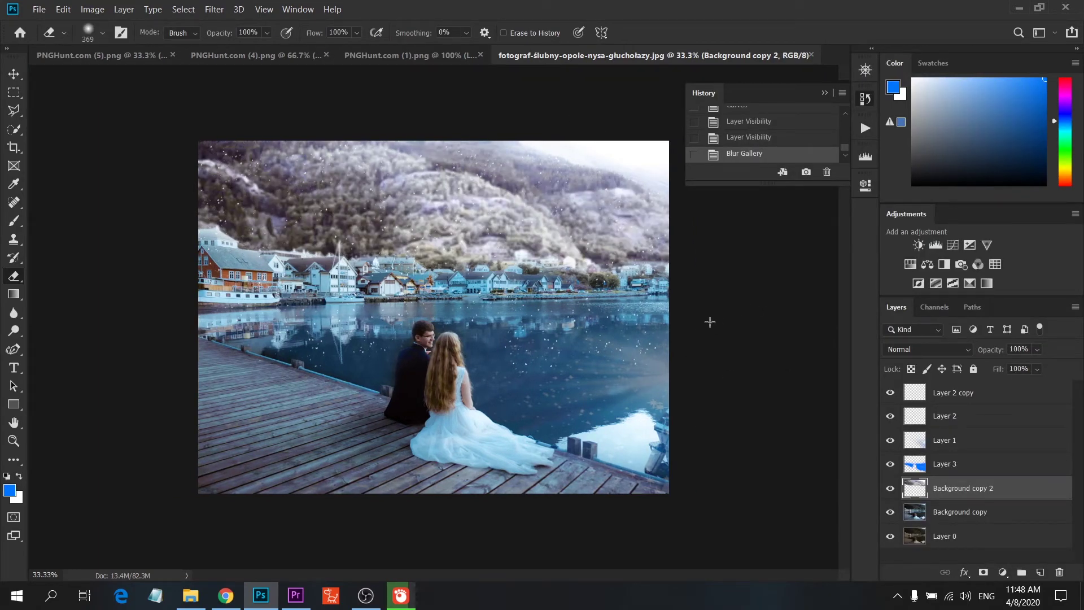
click(959, 468)
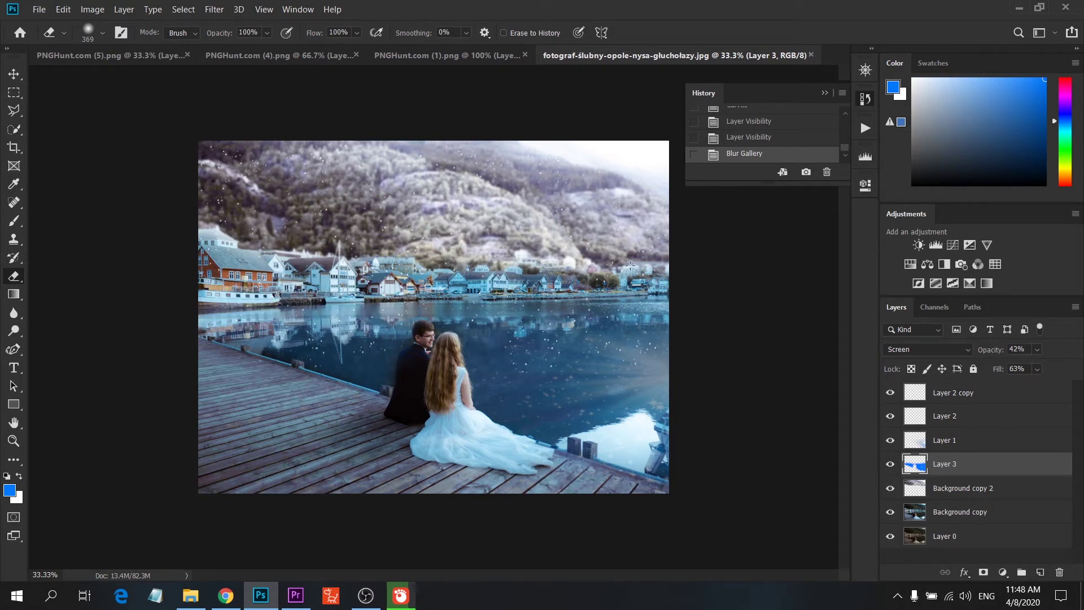
- Erase a spot on the glow layer and toggle layer visibility to compare the water
click(553, 265)
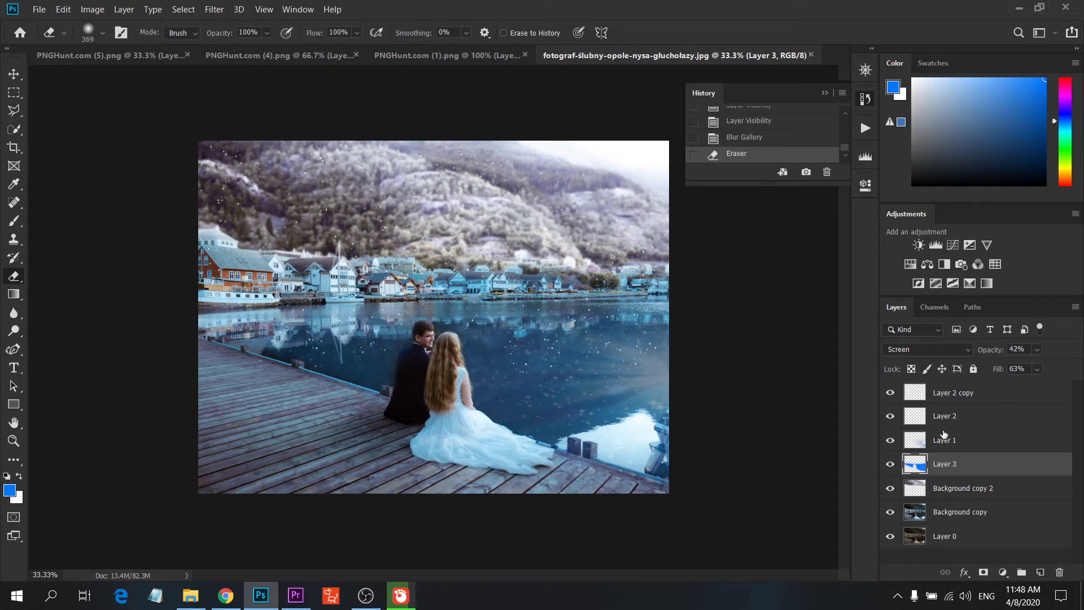
click(891, 465)
click(890, 488)
click(890, 512)
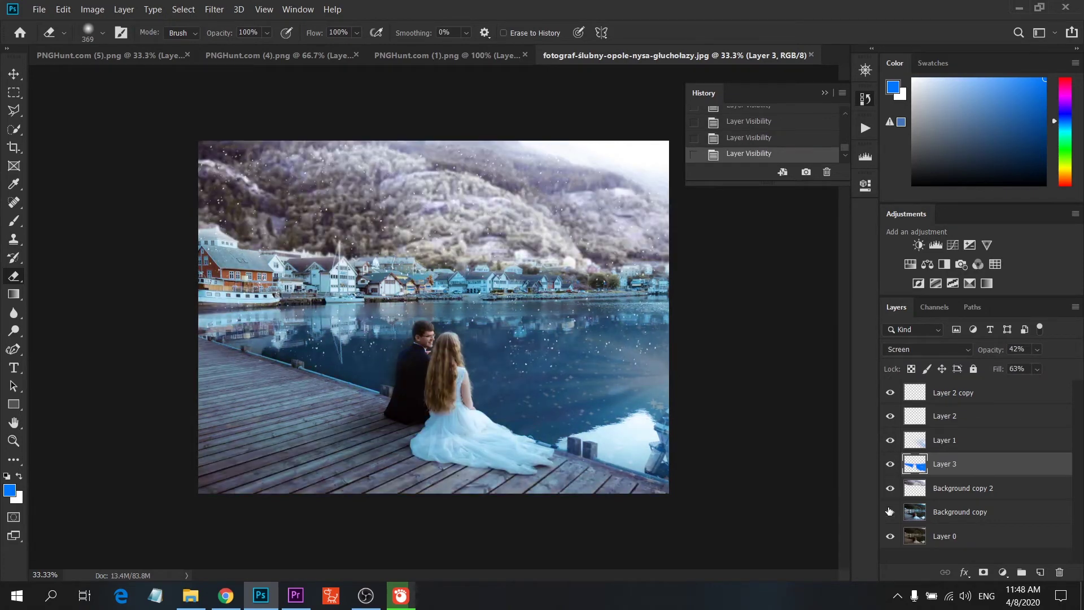
click(890, 512)
- Erase the town strip on Background copy, then undo the stroke near the dock
click(929, 511)
mouse_move(660, 262)
mouse_down()
mouse_move(451, 280)
mouse_move(188, 282)
mouse_move(172, 265)
mouse_up()
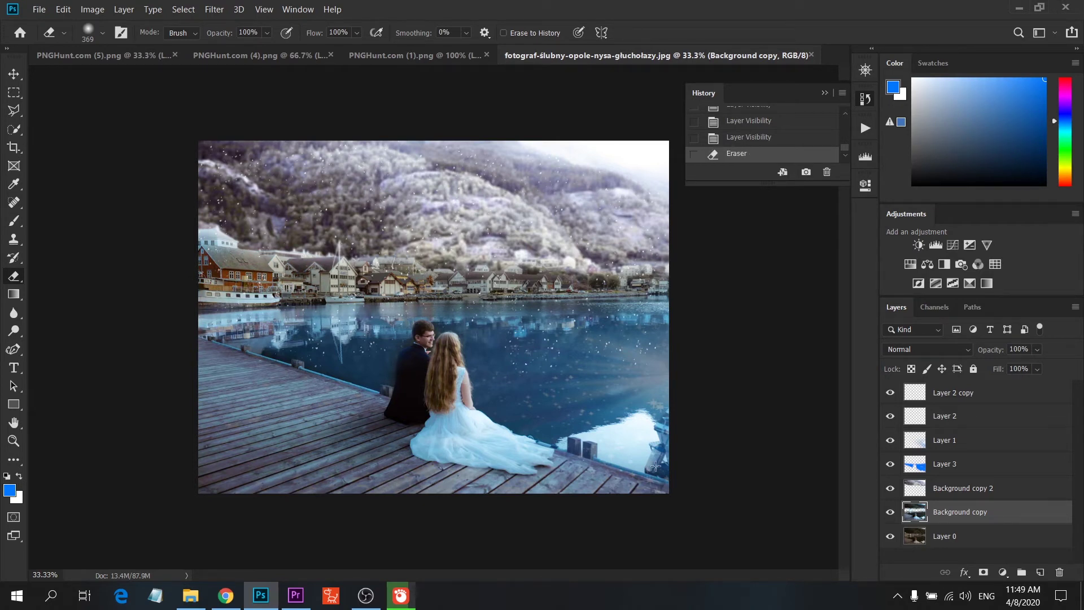
drag(192, 357, 273, 405)
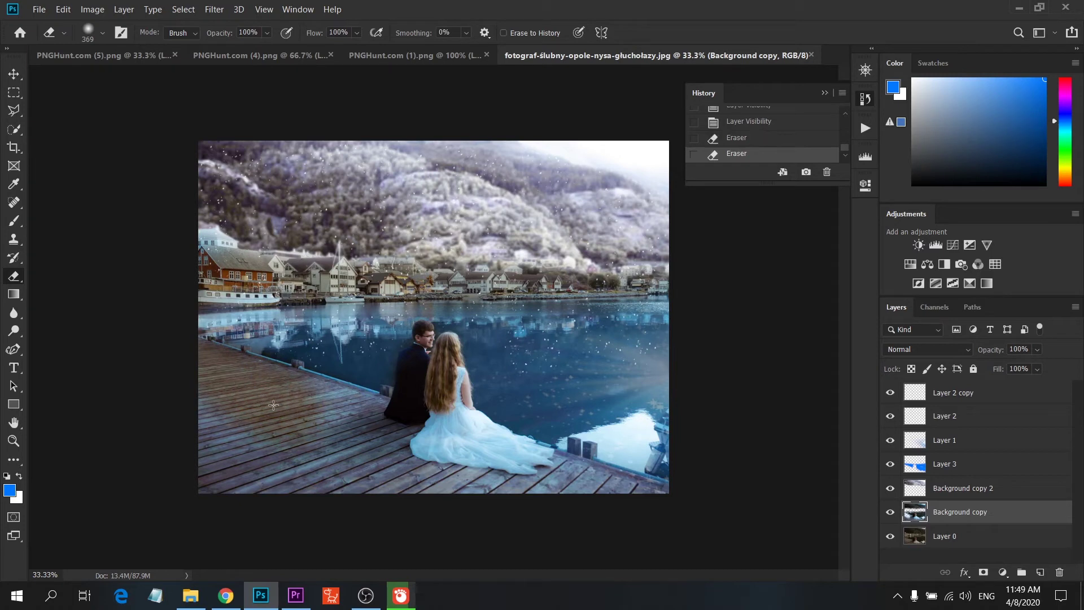
click(723, 138)
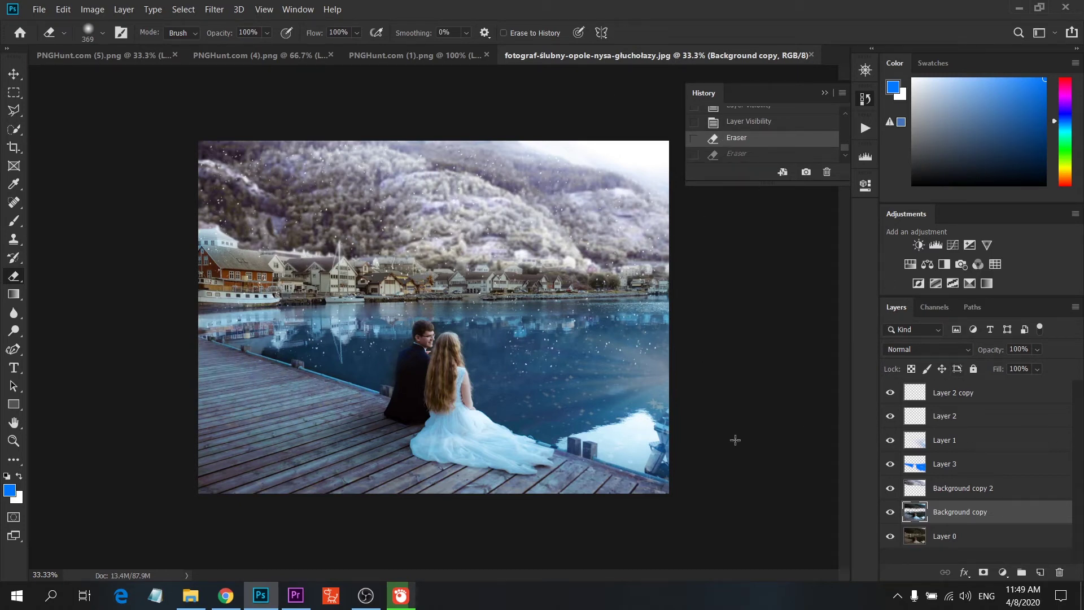
- Duplicate Layer 0 and group the layers up to Layer 2 copy into Group 1
click(968, 538)
key(ctrl+j)
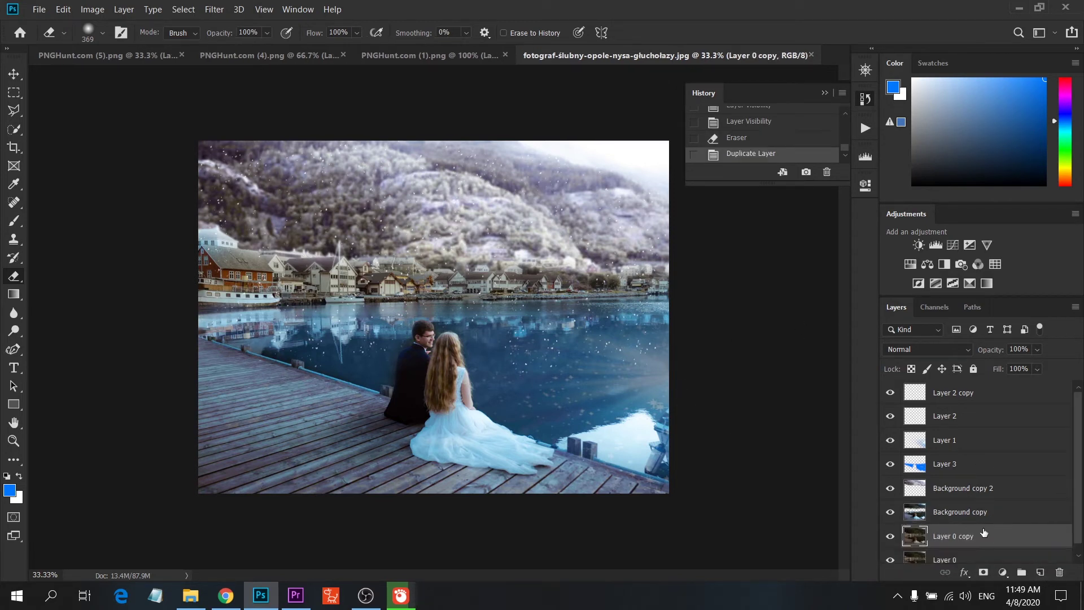
shift+click(976, 512)
shift+click(971, 488)
shift+click(974, 464)
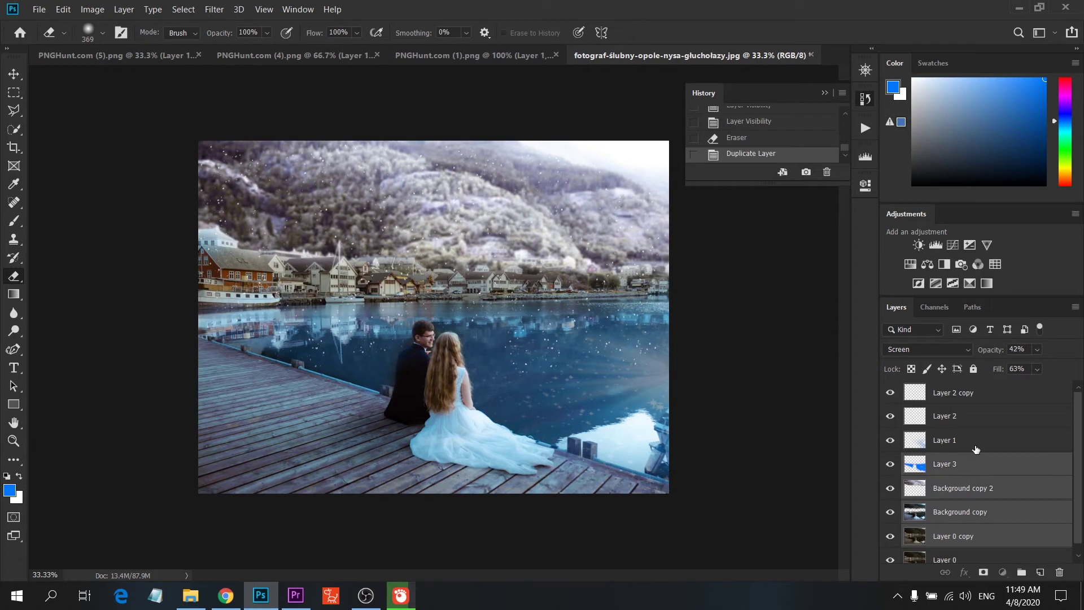
shift+click(981, 416)
shift+click(986, 395)
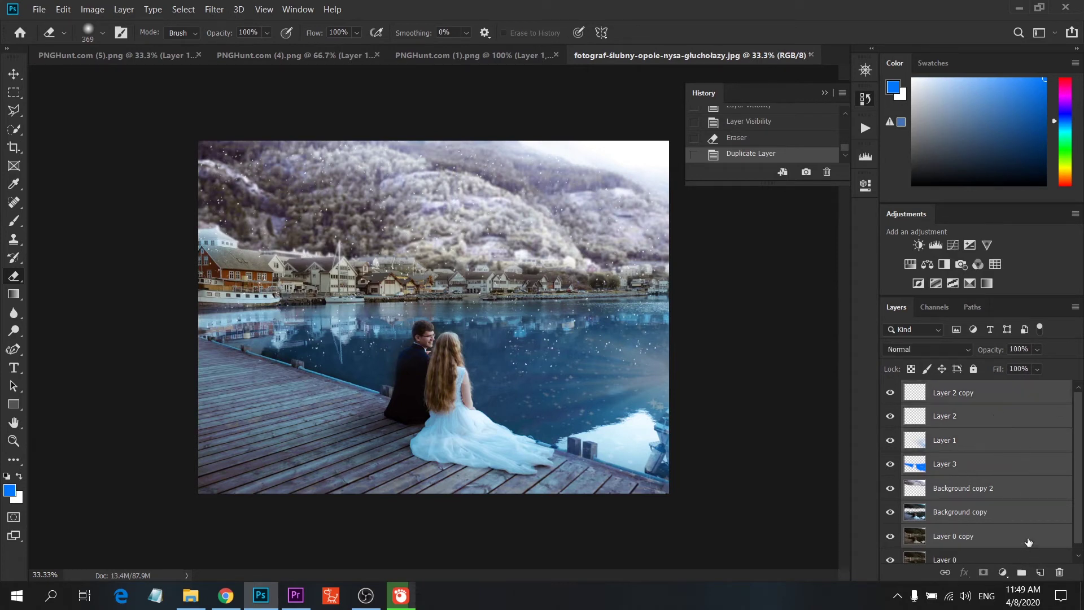
drag(1029, 542, 1022, 572)
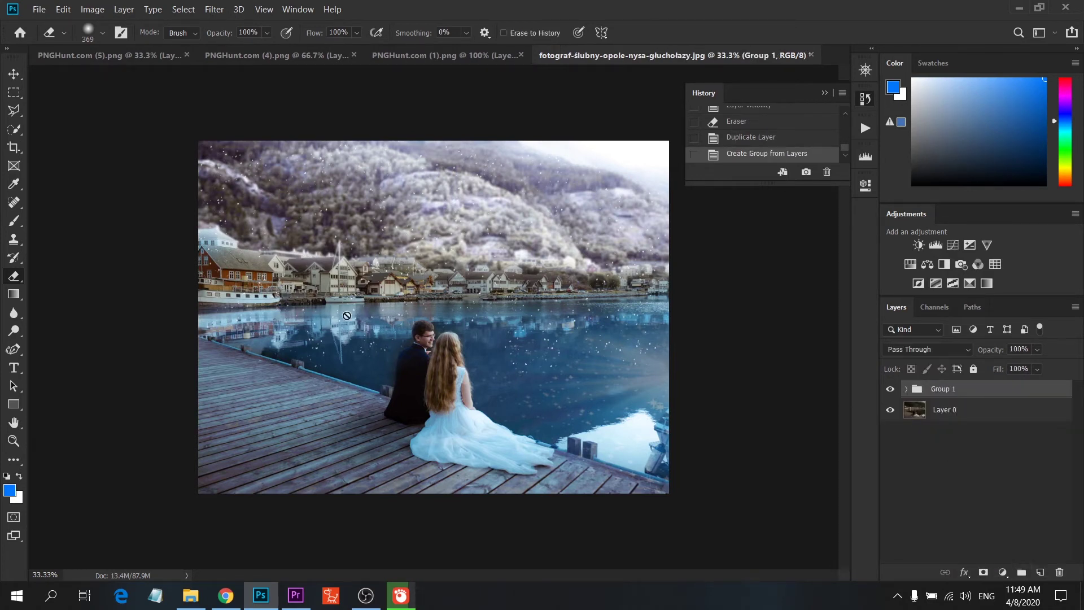
- Drag Layer 1 and Layer 2 from the PNGHunt snow-globe image into the wedding photo
click(322, 54)
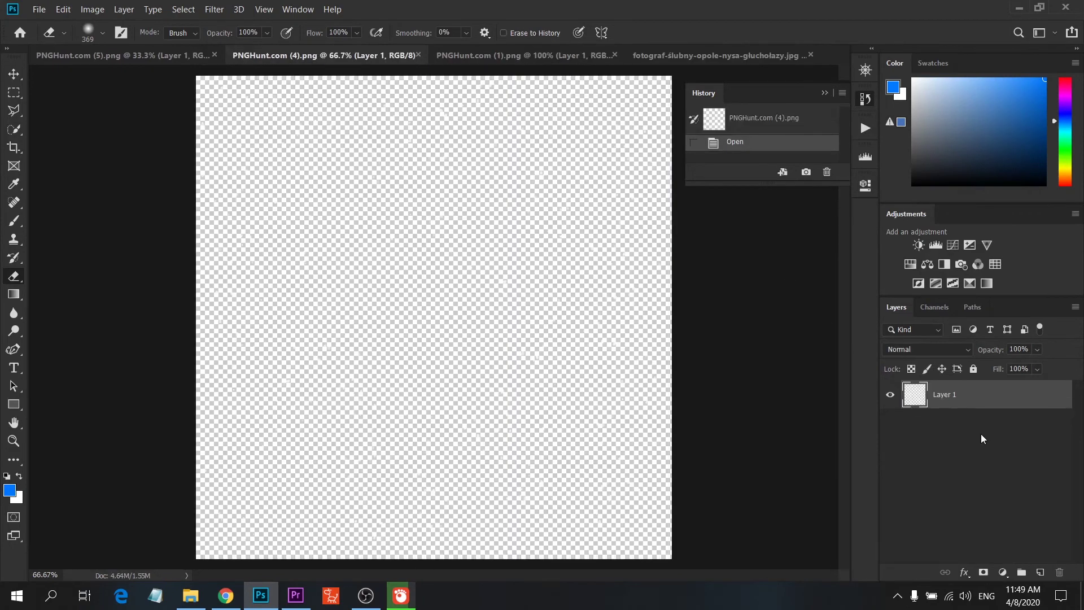
mouse_move(956, 394)
mouse_down()
mouse_move(422, 270)
mouse_move(497, 320)
mouse_up()
click(940, 423)
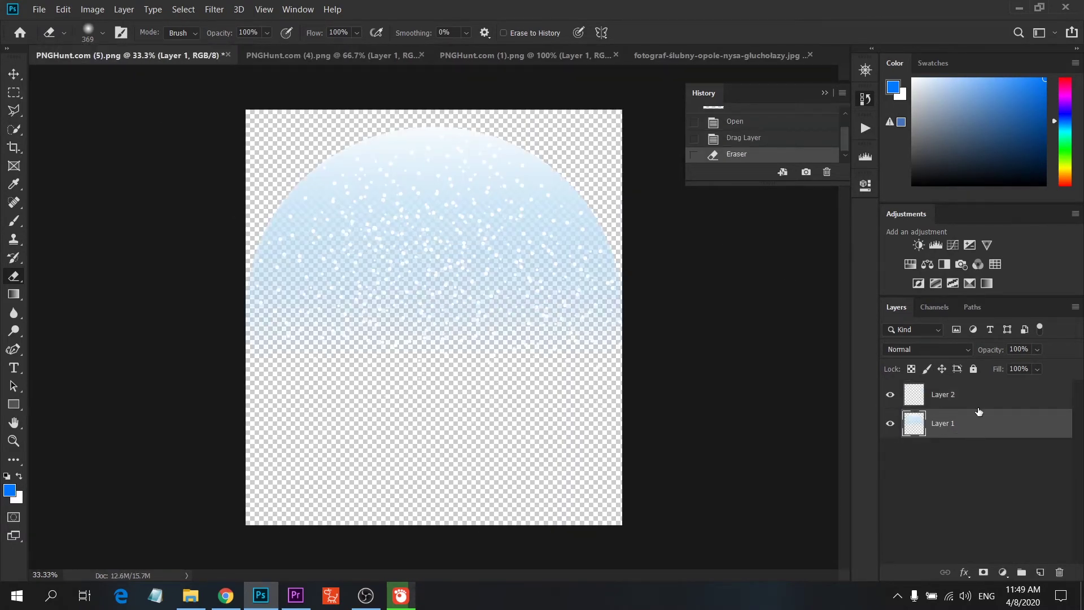
shift+click(978, 406)
mouse_move(950, 421)
mouse_down()
mouse_move(704, 92)
mouse_move(542, 54)
mouse_up()
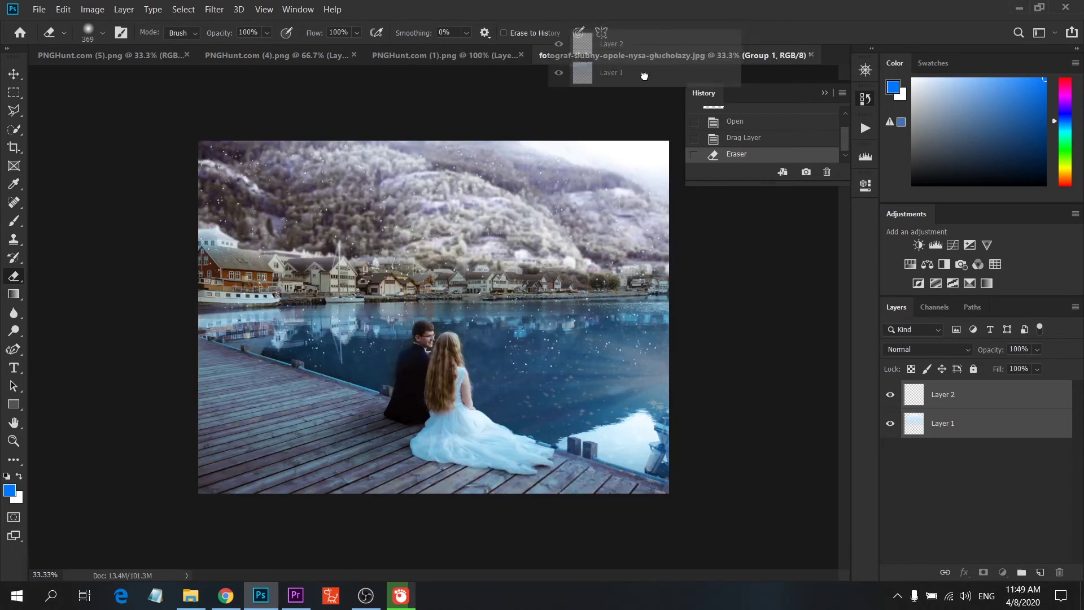
drag(542, 55, 459, 318)
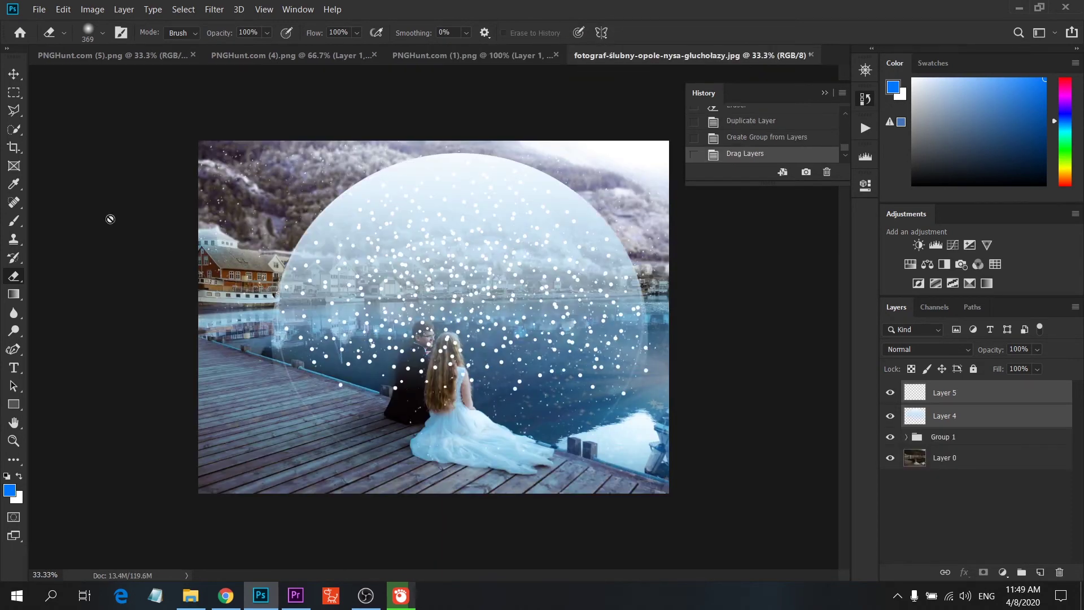
- Free Transform the snow-globe layers, moving them right and down
click(18, 97)
right_click(493, 210)
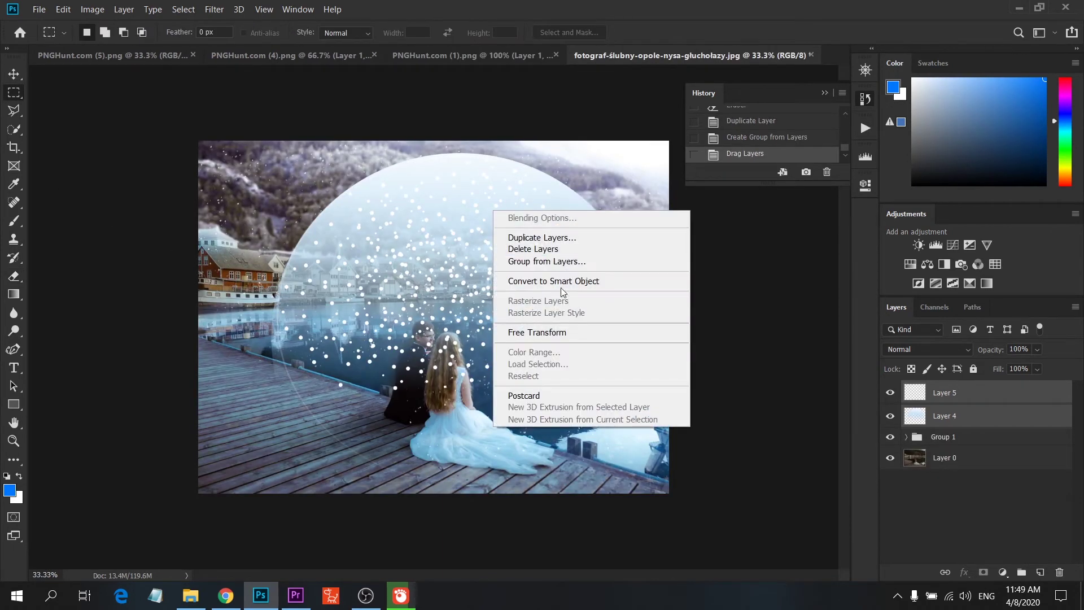
click(559, 333)
mouse_move(481, 273)
mouse_down()
mouse_move(572, 254)
mouse_move(360, 168)
mouse_up()
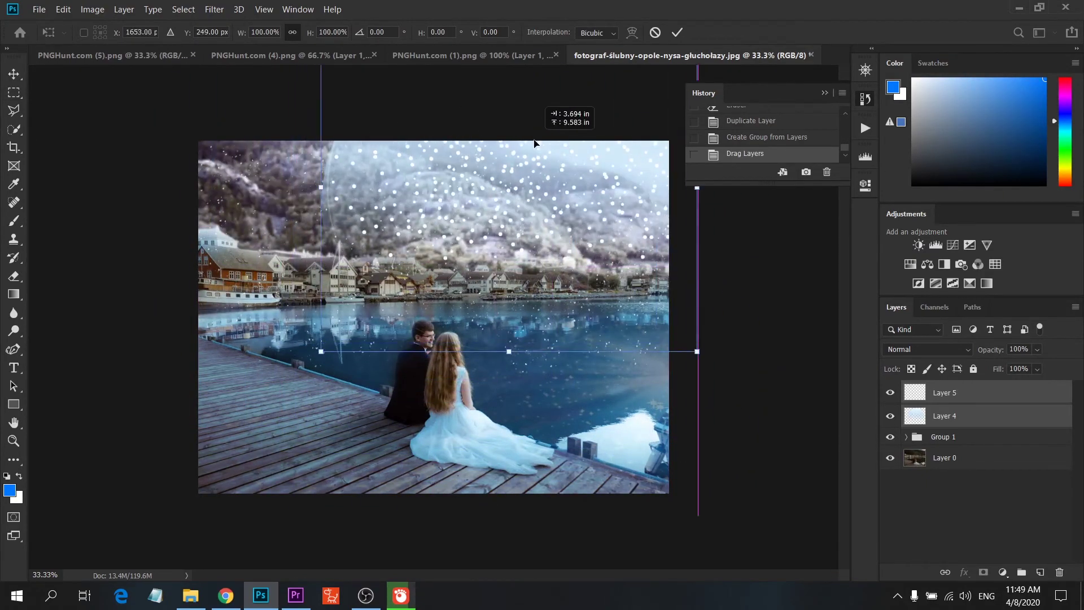
drag(361, 168, 534, 143)
drag(567, 199, 577, 304)
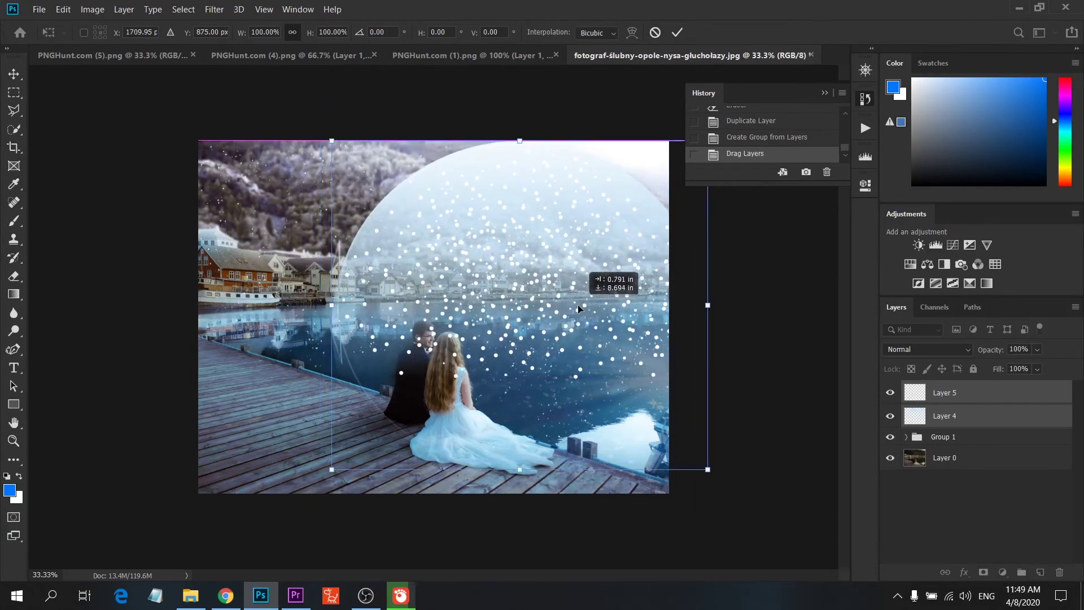
- Flip the snow globe vertically, move it up over the couple and commit
right_click(578, 306)
click(609, 492)
mouse_move(575, 397)
mouse_down()
mouse_move(600, 209)
mouse_move(599, 233)
mouse_move(546, 210)
mouse_move(543, 273)
mouse_move(521, 269)
mouse_up()
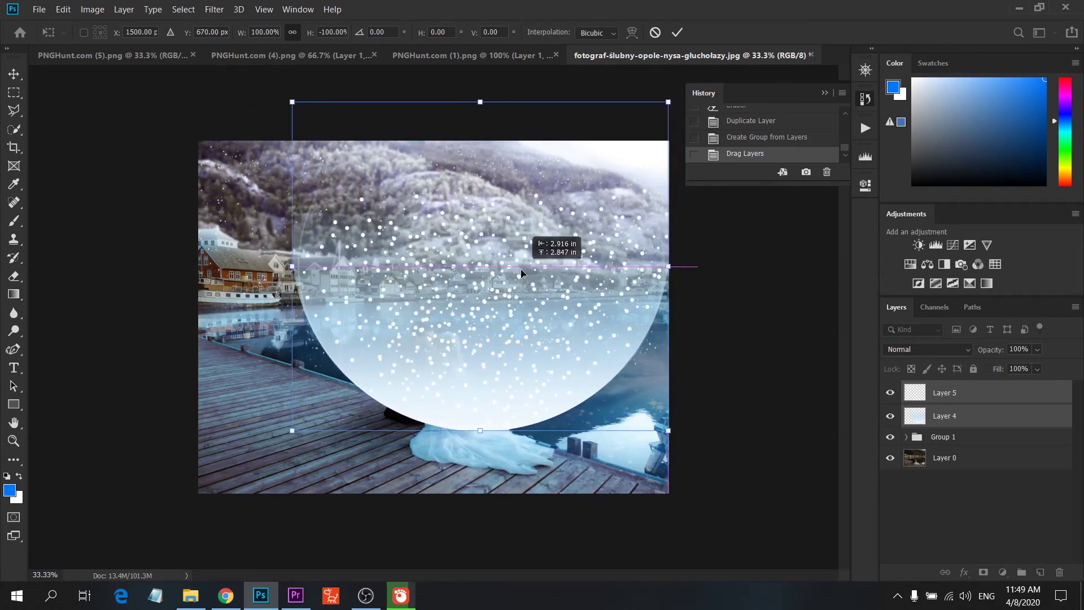
key(Return)
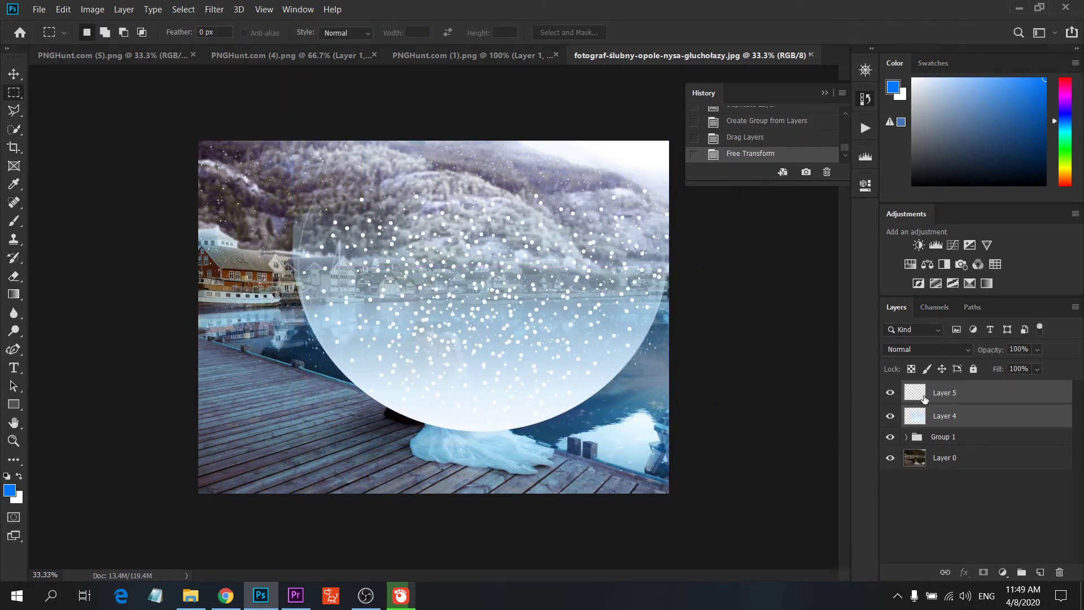
click(934, 349)
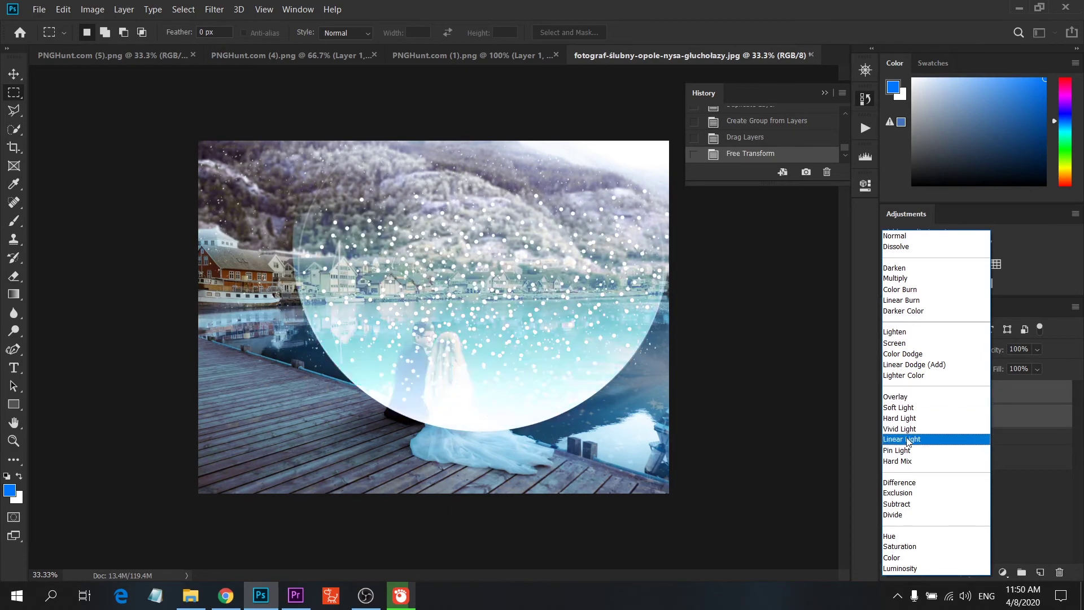
- Blend the globe layers as Overlay, then flip them vertically and back while repositioning
click(906, 397)
right_click(538, 268)
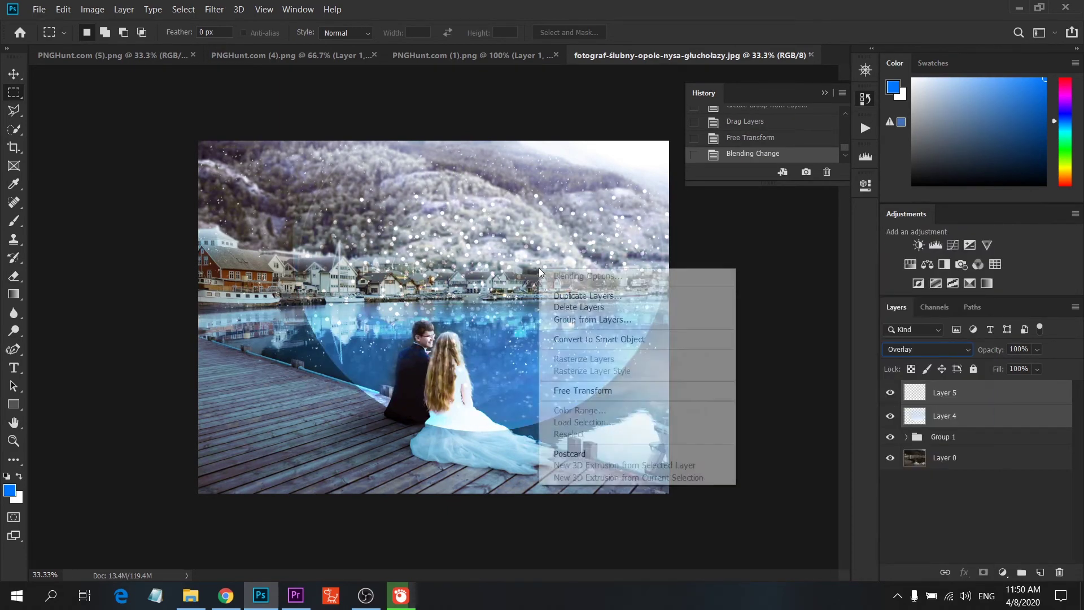
click(599, 389)
right_click(584, 299)
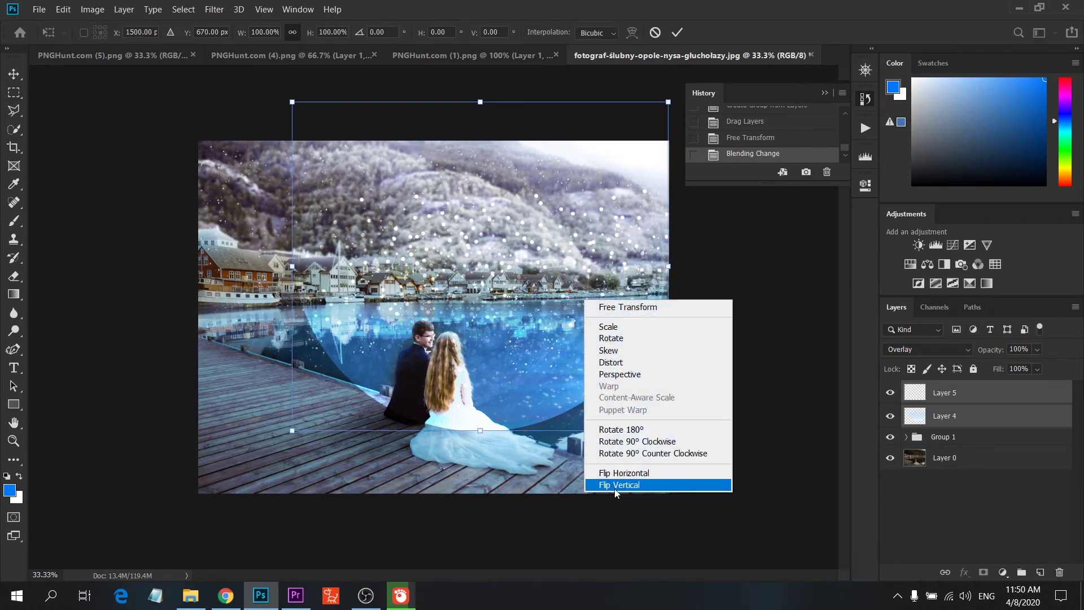
click(615, 486)
mouse_move(593, 296)
mouse_down()
mouse_move(620, 320)
mouse_move(608, 327)
mouse_up()
right_click(592, 324)
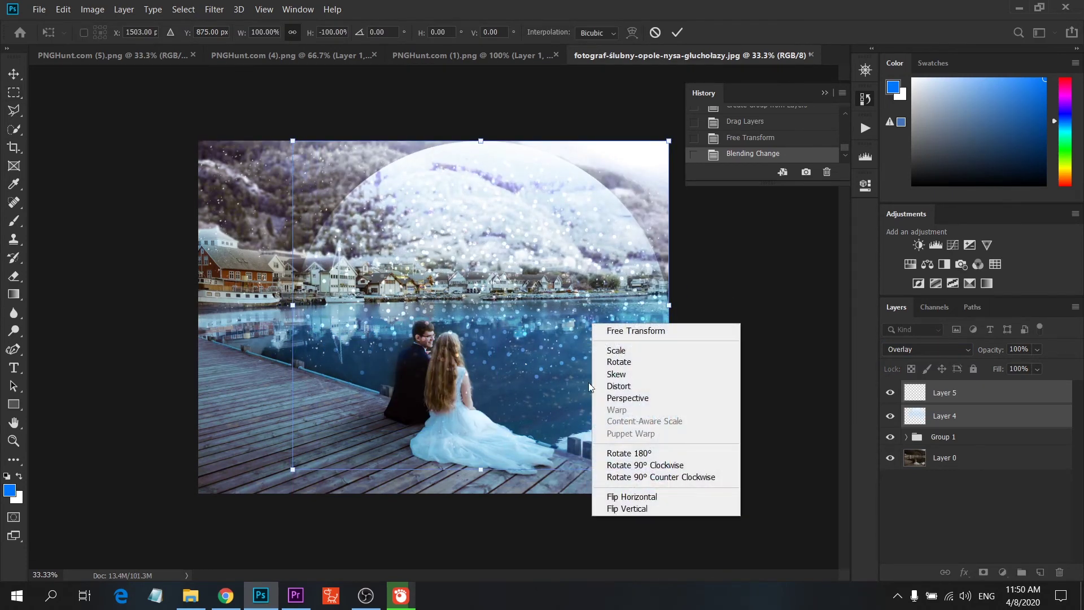
click(635, 509)
mouse_move(631, 282)
mouse_down()
mouse_move(646, 303)
mouse_move(629, 275)
mouse_up()
key(m)
- Rotate the globe about 24° and move it up-right over the right half
right_click(452, 184)
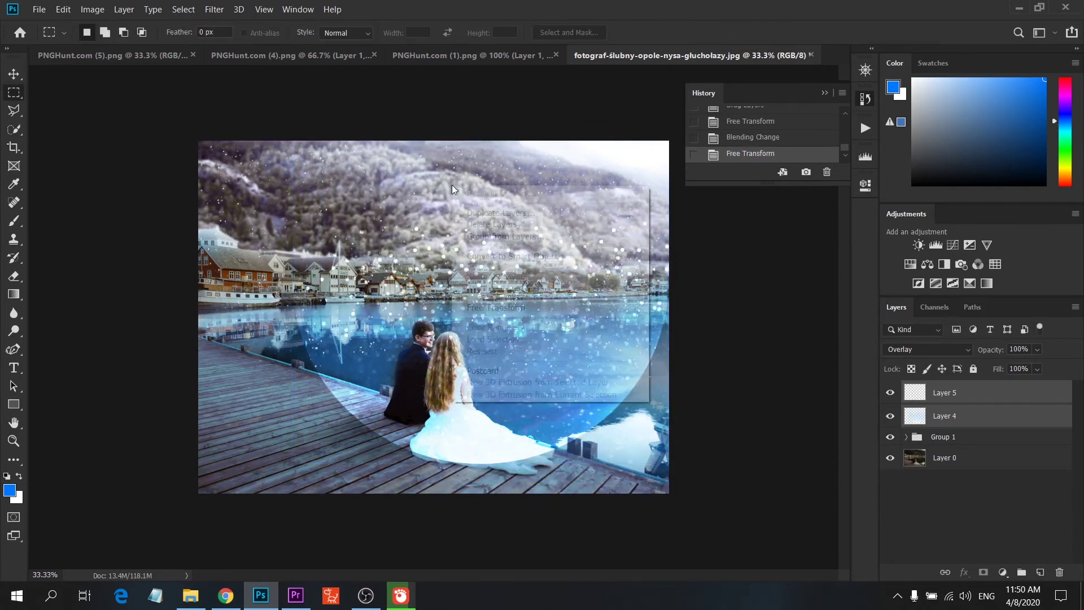
click(563, 313)
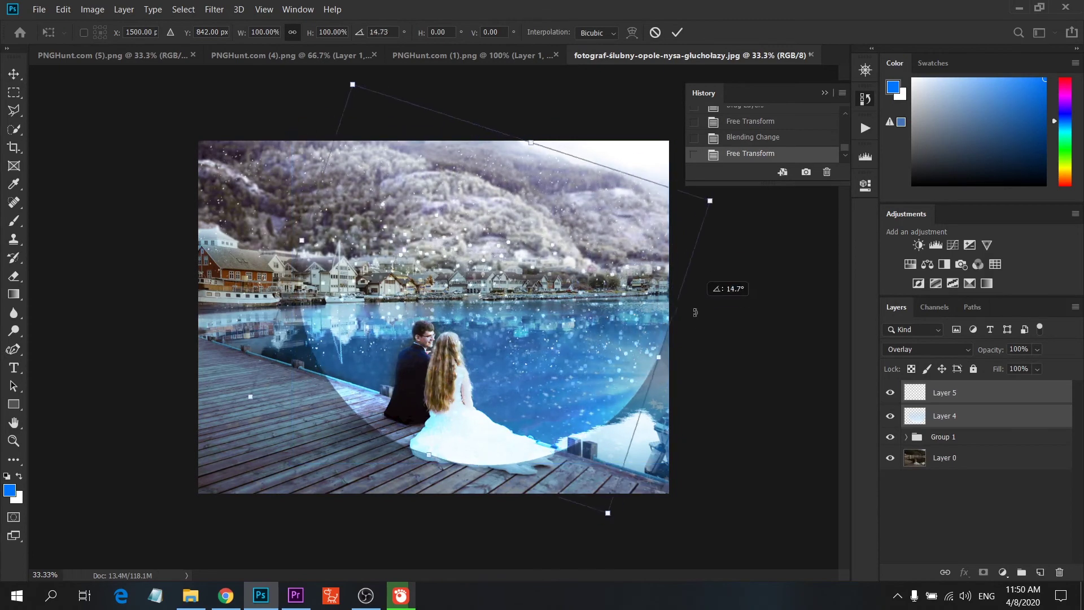
drag(711, 237, 716, 222)
mouse_move(652, 238)
mouse_down()
mouse_move(609, 297)
mouse_move(566, 291)
mouse_move(591, 262)
mouse_move(626, 255)
mouse_move(659, 202)
mouse_up()
key(Return)
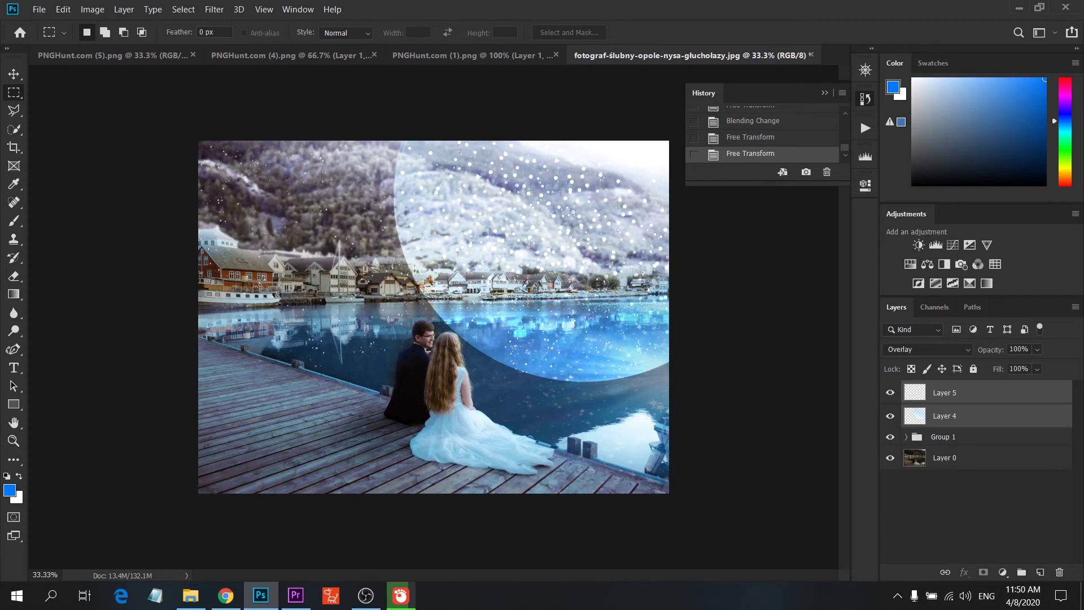
- Scale the snow globe up to about 107.61% and shift it right and down
right_click(528, 301)
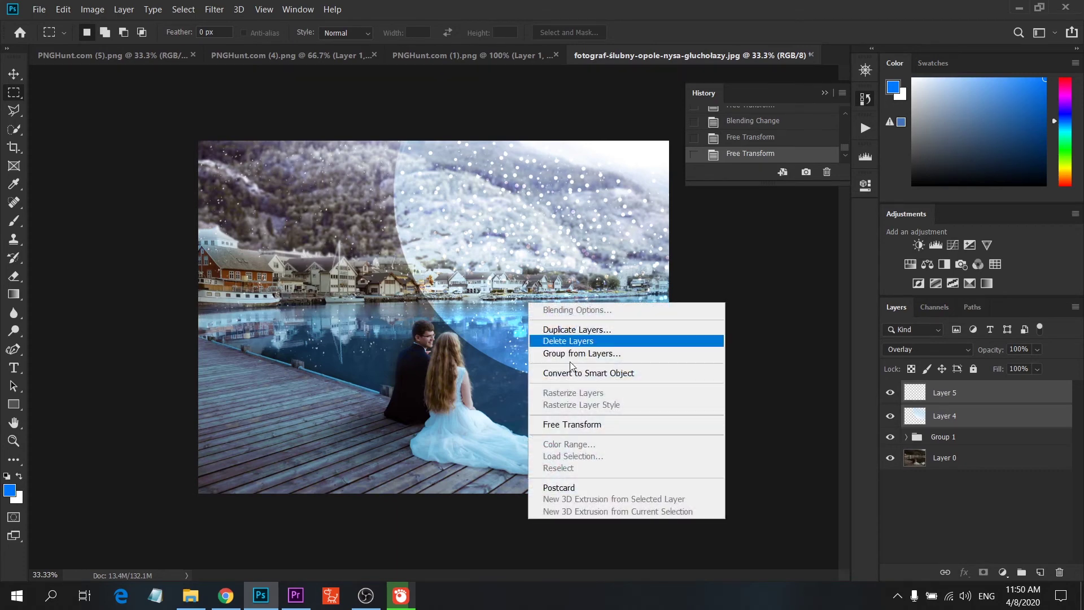
click(602, 421)
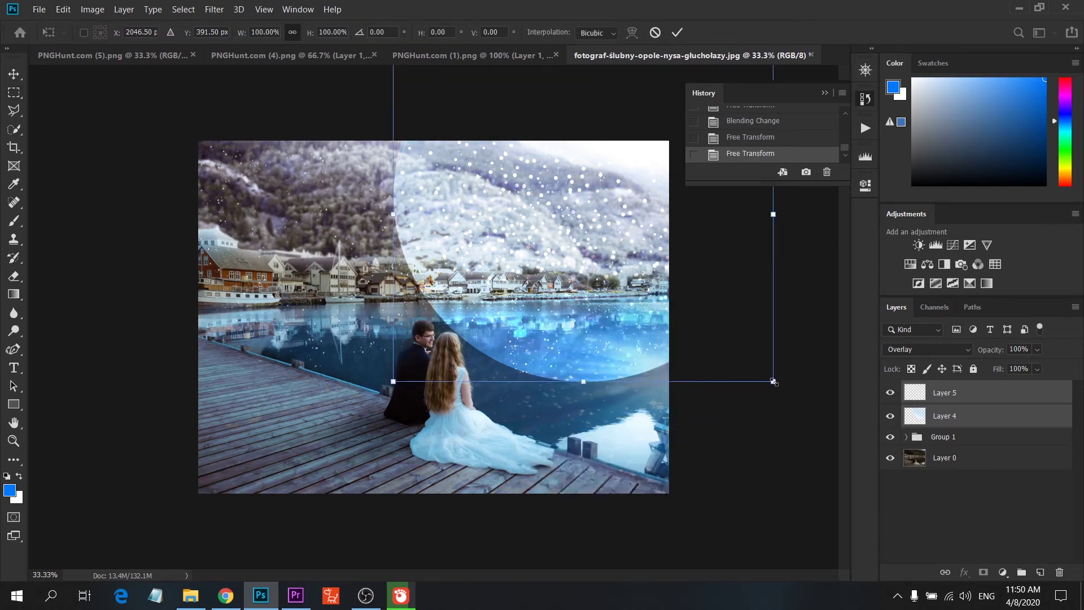
drag(773, 382, 802, 394)
mouse_move(653, 343)
mouse_down()
mouse_move(694, 346)
mouse_move(709, 333)
mouse_move(711, 345)
mouse_move(672, 347)
mouse_move(687, 345)
mouse_up()
key(m)
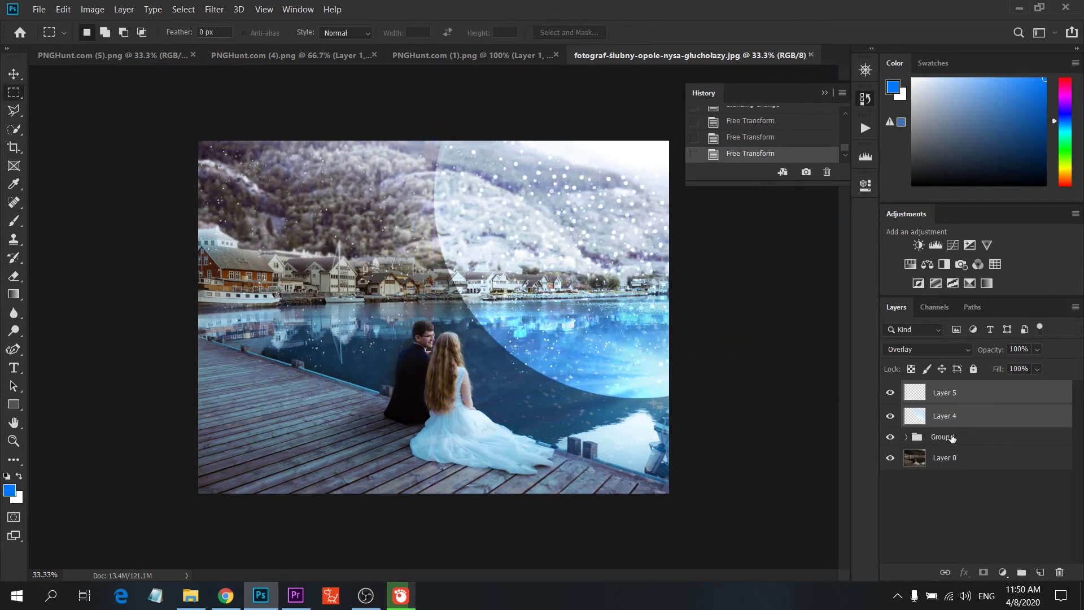
- Lower the bubble layer, Layer 4, to 54% opacity
click(942, 458)
click(950, 417)
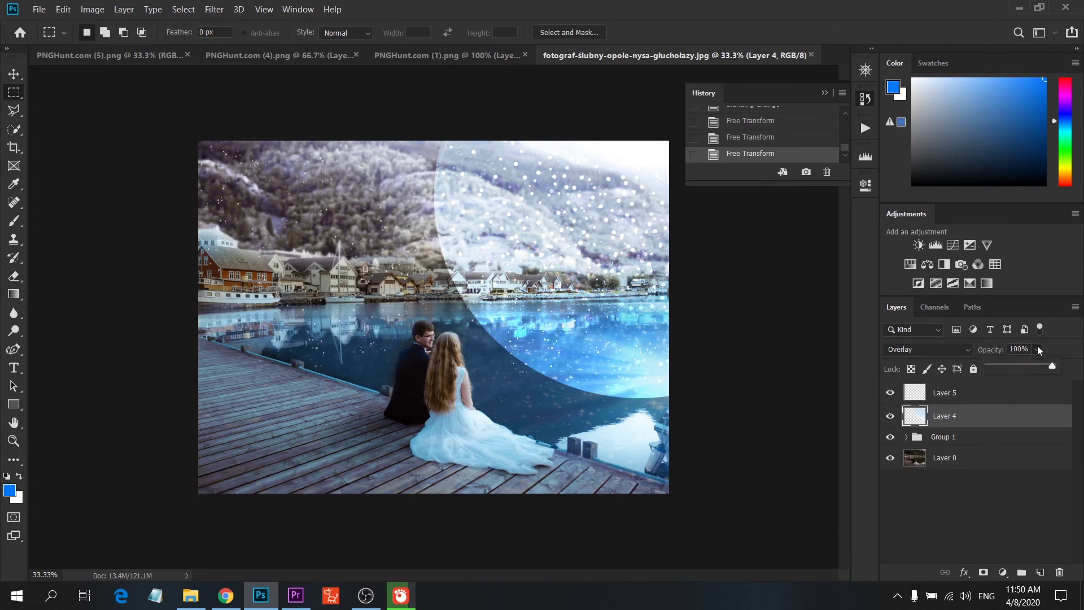
drag(1024, 366, 1023, 365)
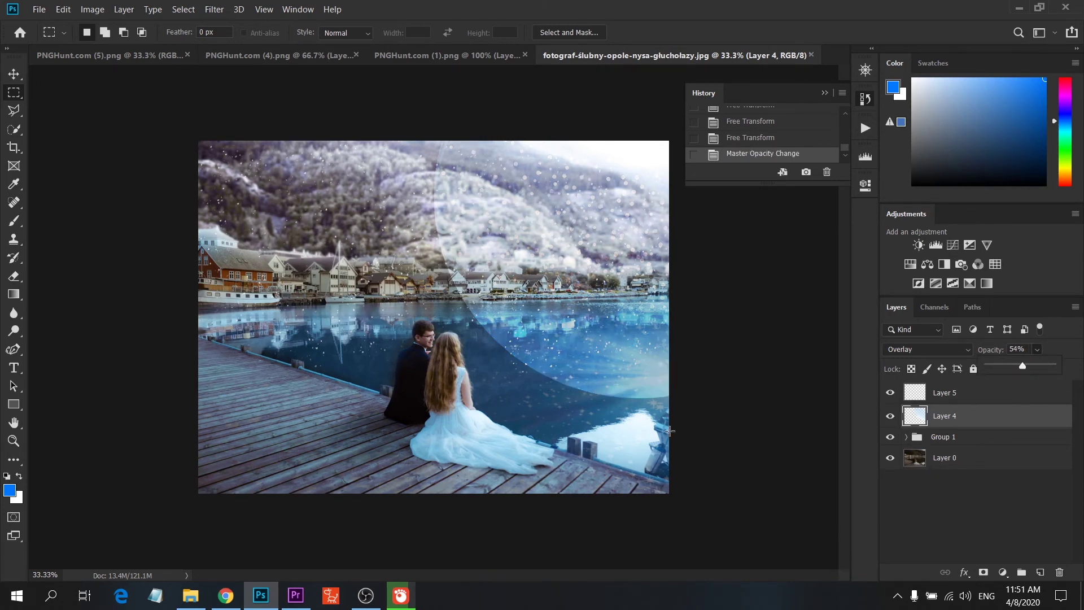
- Rotate the bubble about 15.2° and move it left over the water behind the couple
right_click(596, 306)
click(671, 434)
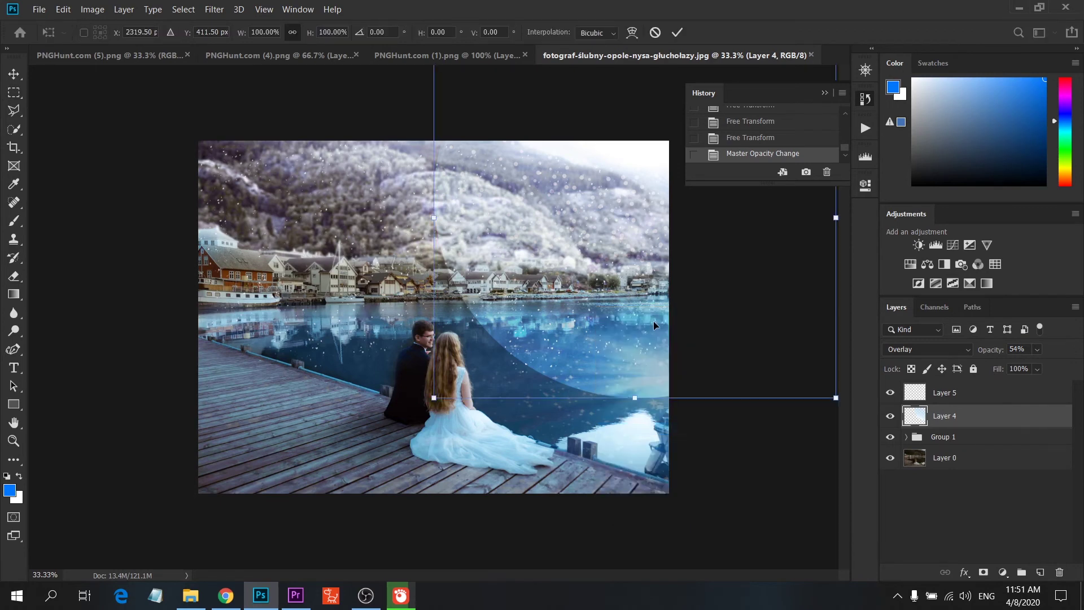
mouse_move(670, 435)
mouse_down()
mouse_move(500, 405)
mouse_move(549, 341)
mouse_up()
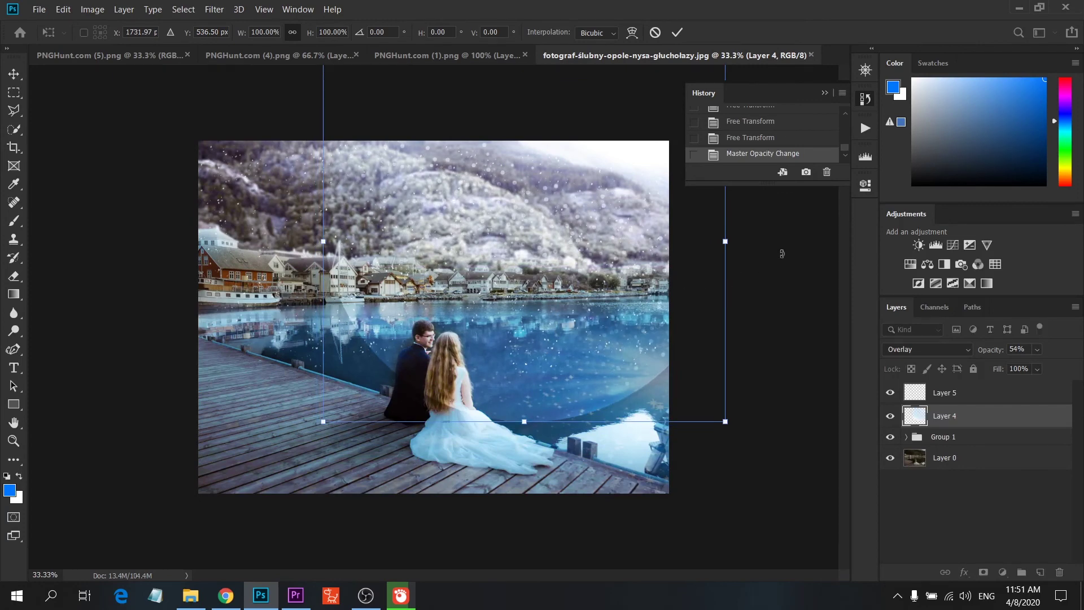
mouse_move(782, 254)
mouse_down()
mouse_move(775, 295)
mouse_move(703, 298)
mouse_up()
key(Return)
key(m)
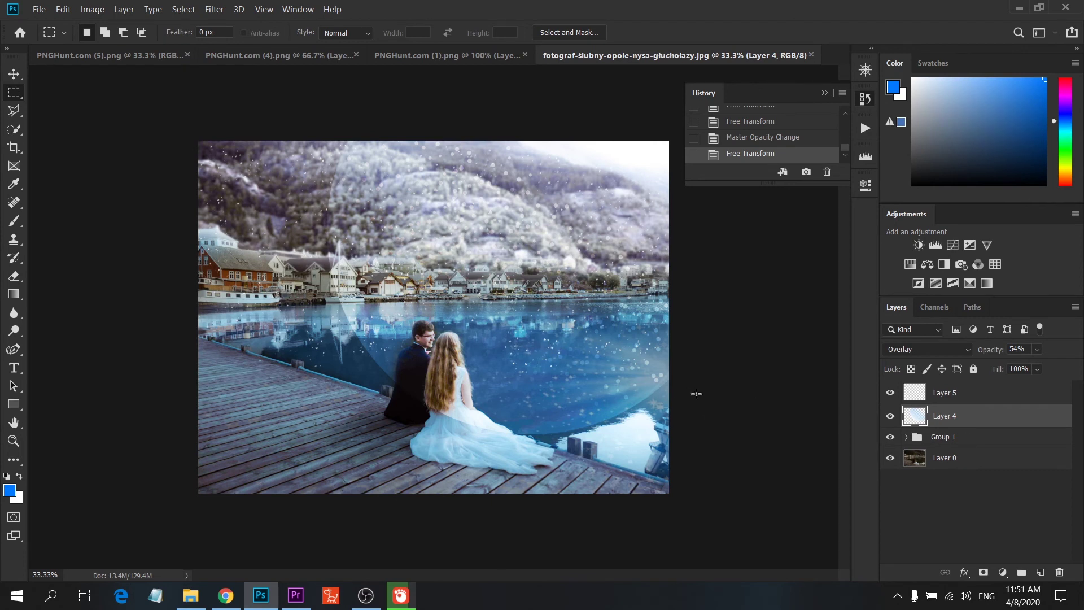
- Group Layer 5, Layer 4 and Group 1 into a new Group 2
click(980, 460)
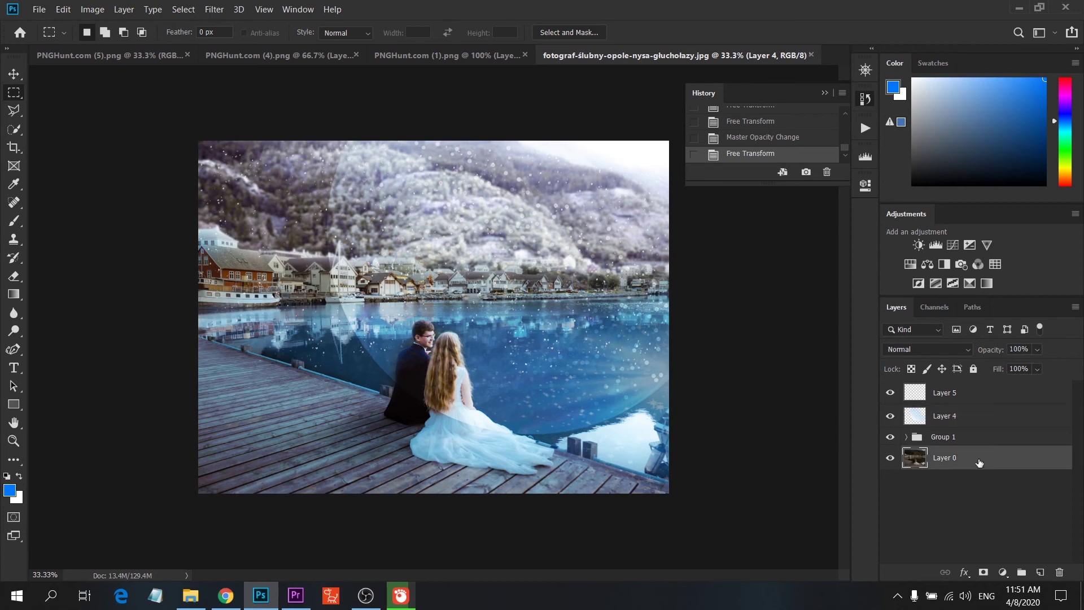
click(979, 437)
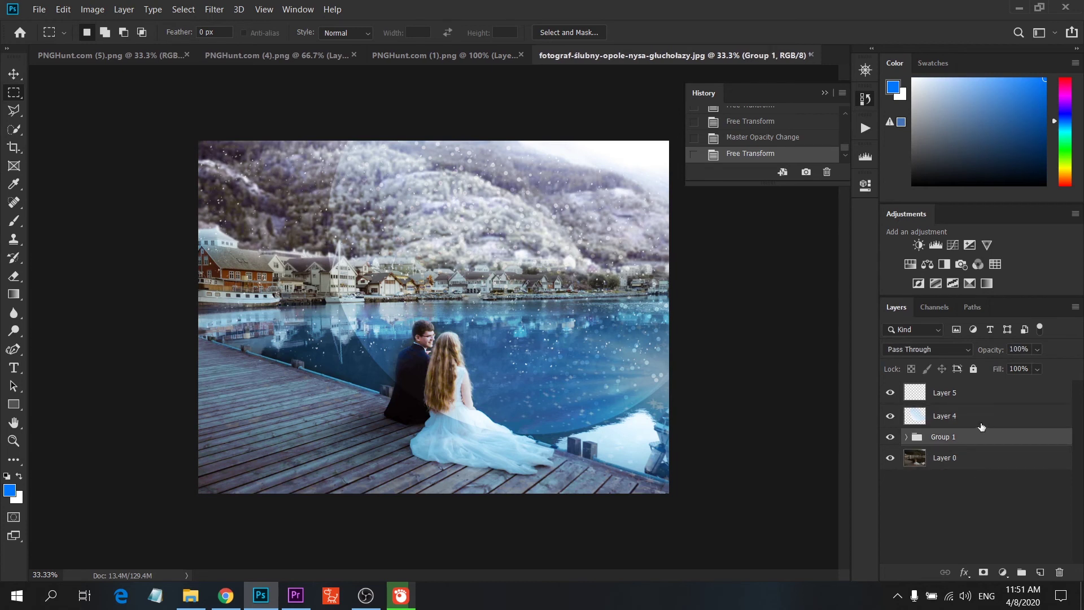
shift+click(979, 395)
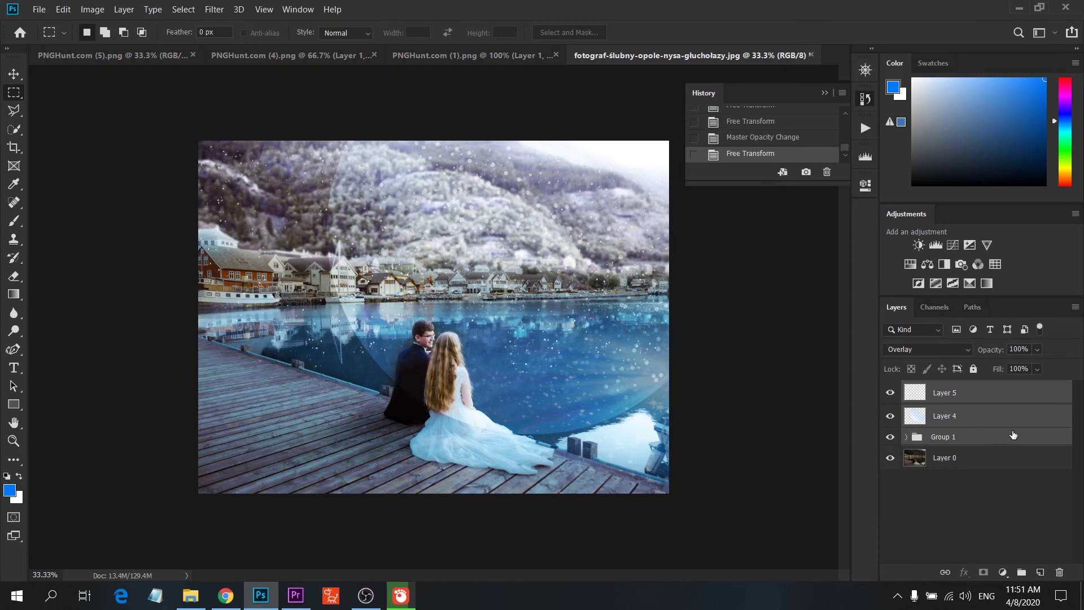
drag(1013, 435, 1021, 570)
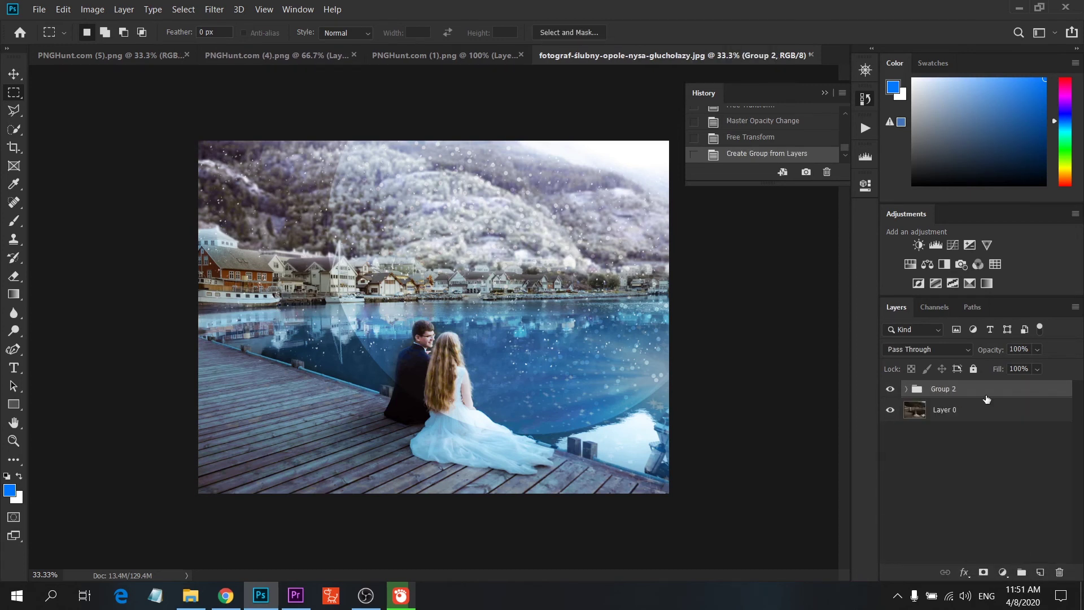
- Duplicate Group 2, merge the copy into one layer, and duplicate that merged layer
click(867, 97)
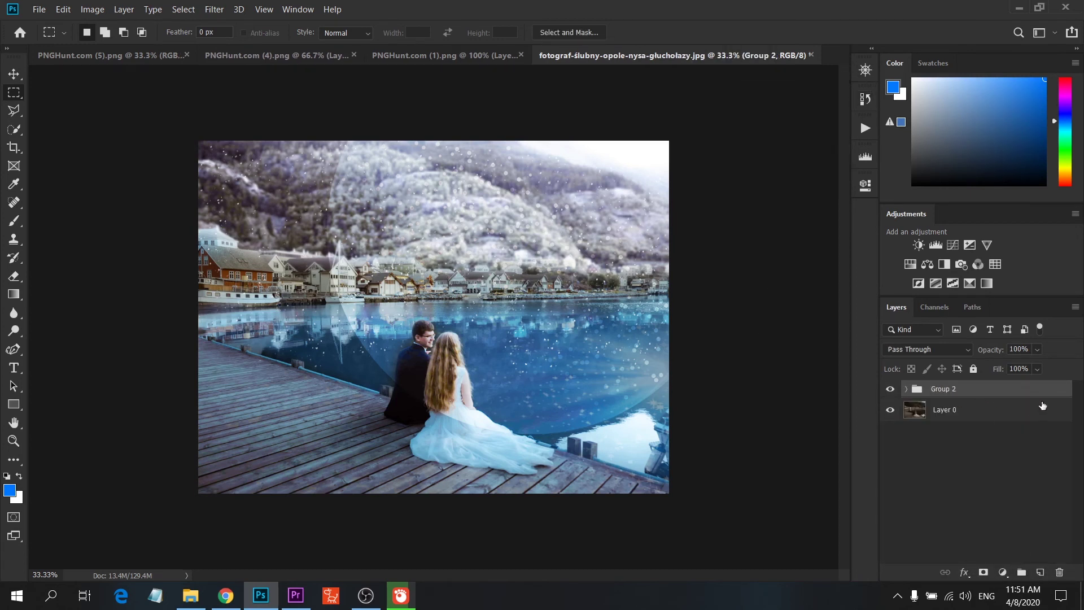
drag(985, 389, 1041, 559)
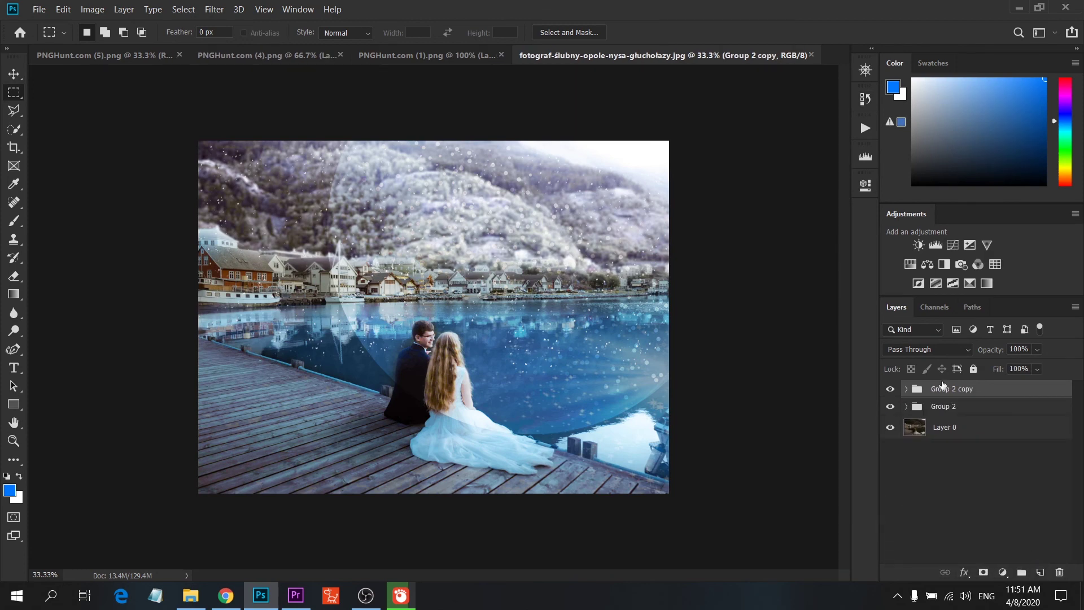
right_click(941, 388)
click(850, 471)
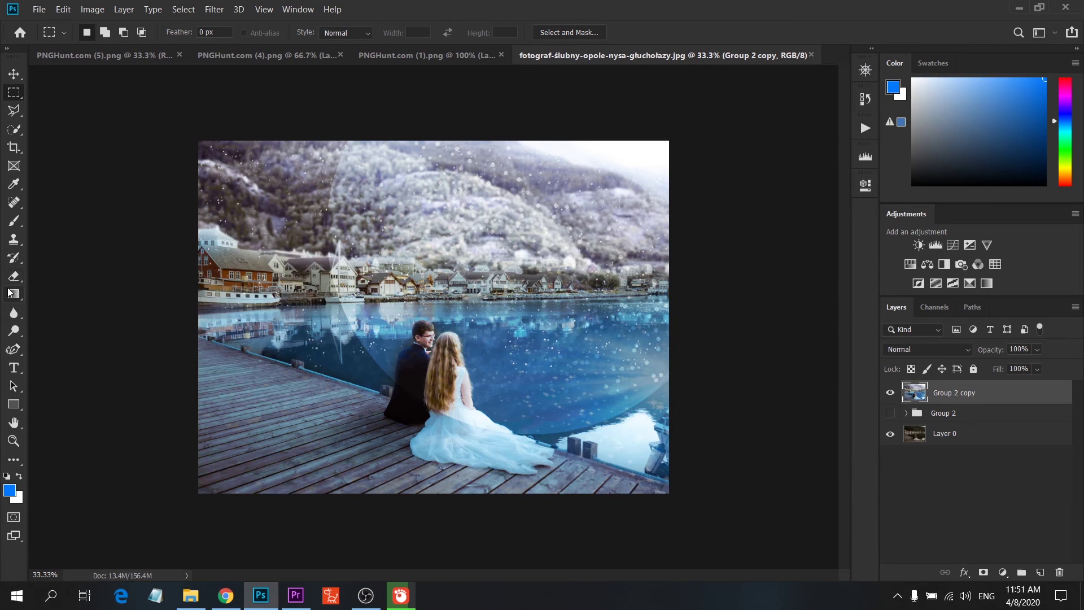
drag(968, 394, 1041, 571)
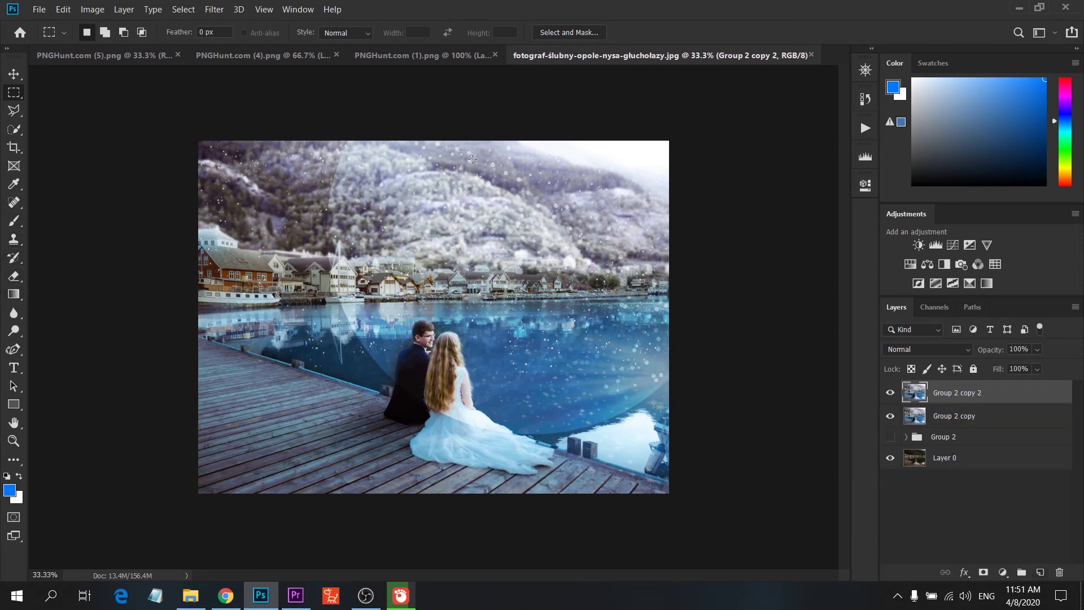
- Apply a Field Blur of 9 px to Group 2 copy 2
click(213, 11)
mouse_move(254, 172)
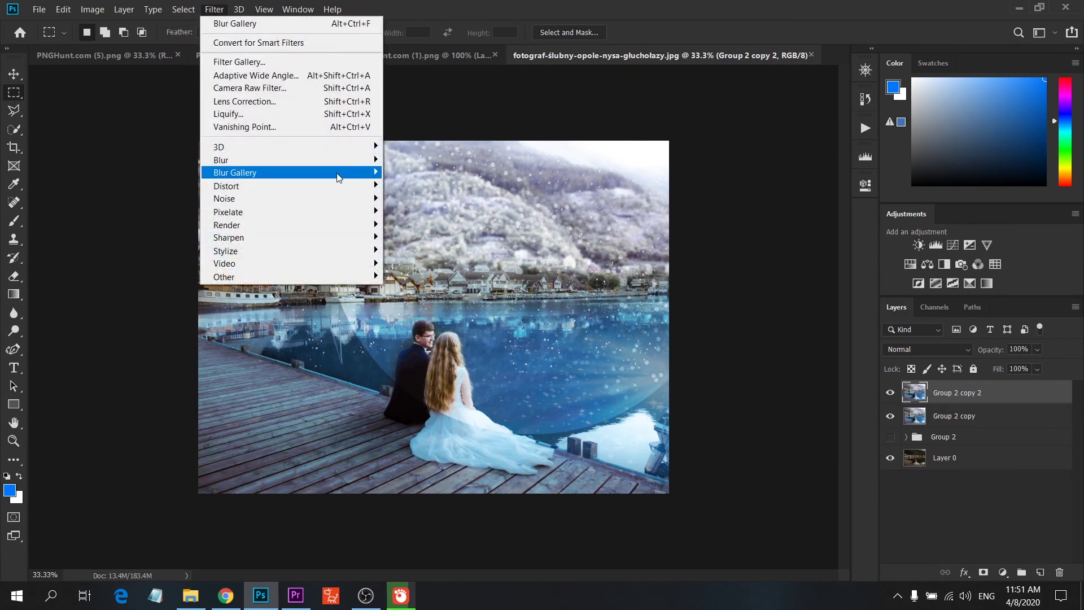
click(404, 175)
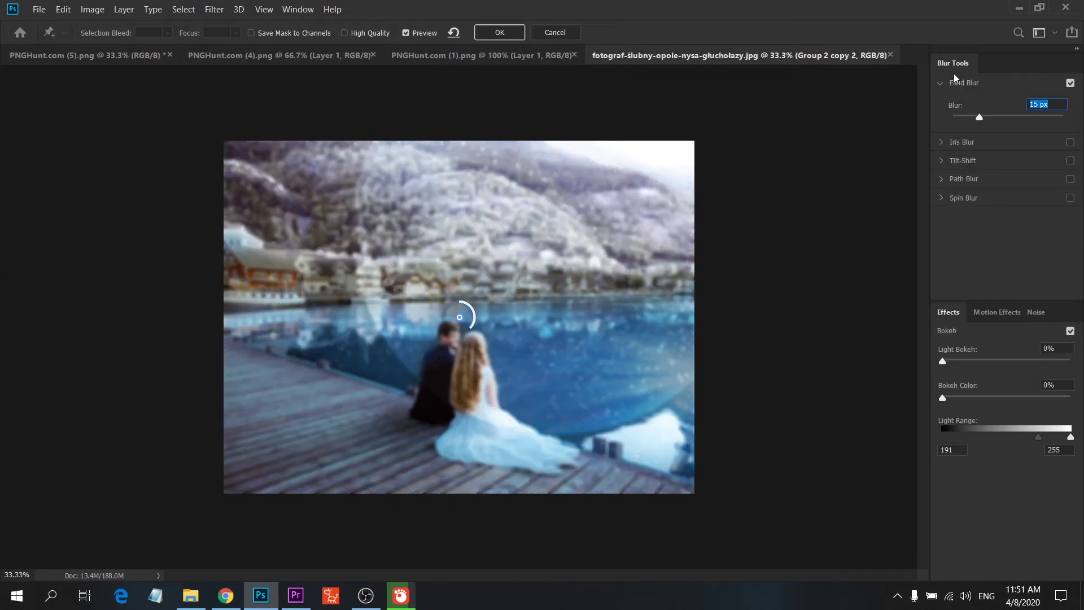
drag(979, 117, 973, 117)
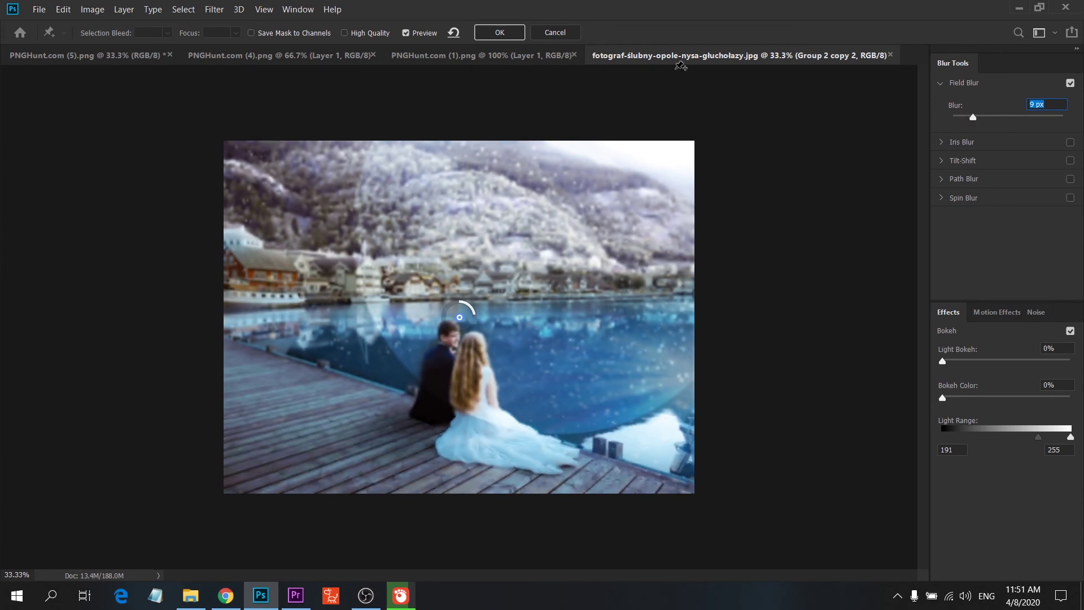
click(499, 33)
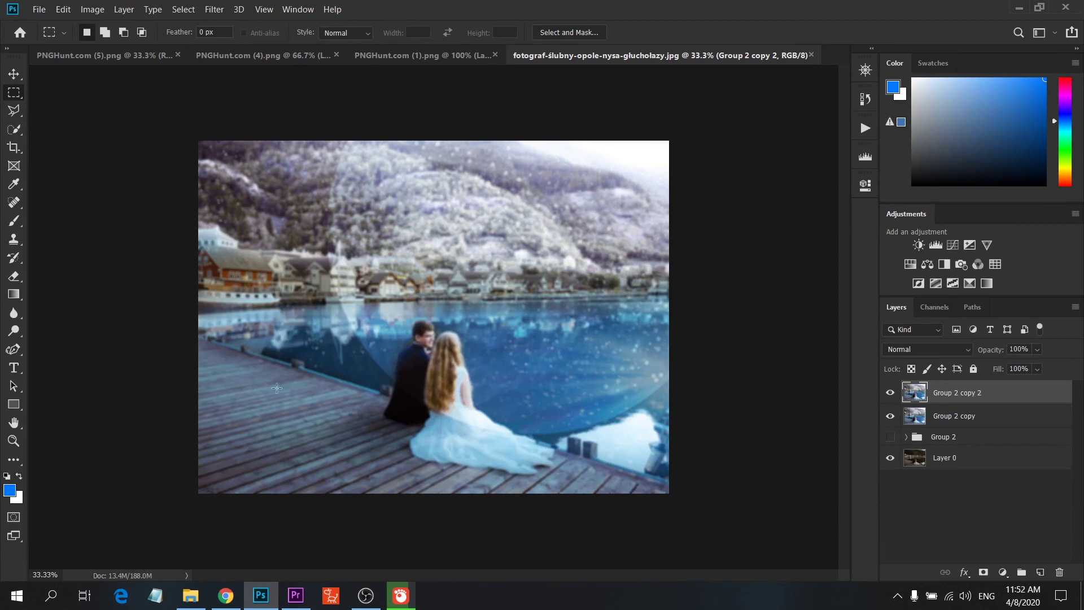
- Add a layer mask to Group 2 copy 2 and fade it with a diagonal gradient
click(13, 294)
drag(230, 452, 429, 351)
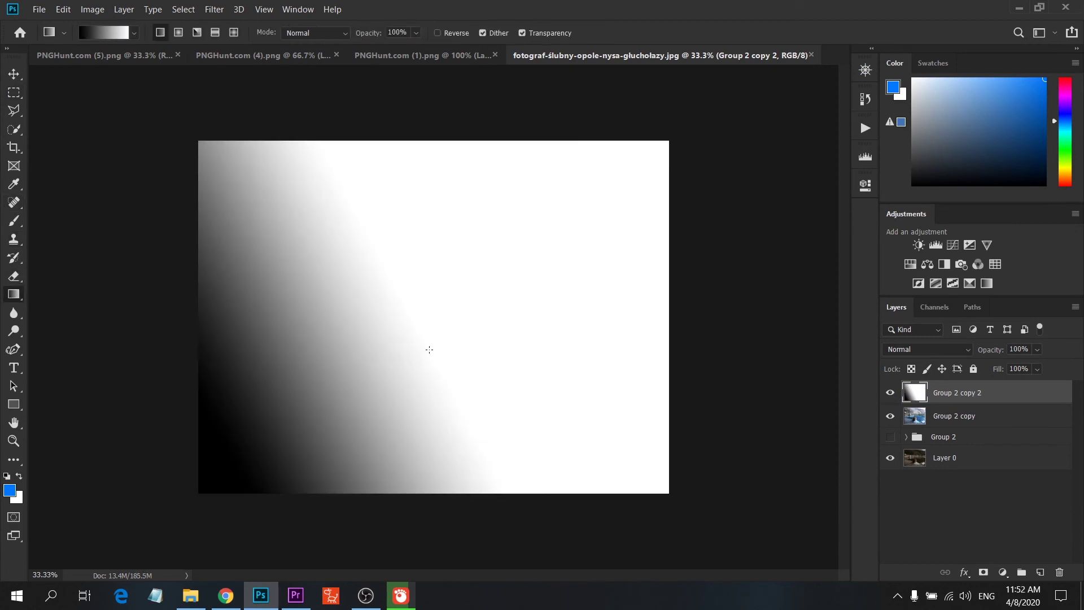
click(865, 99)
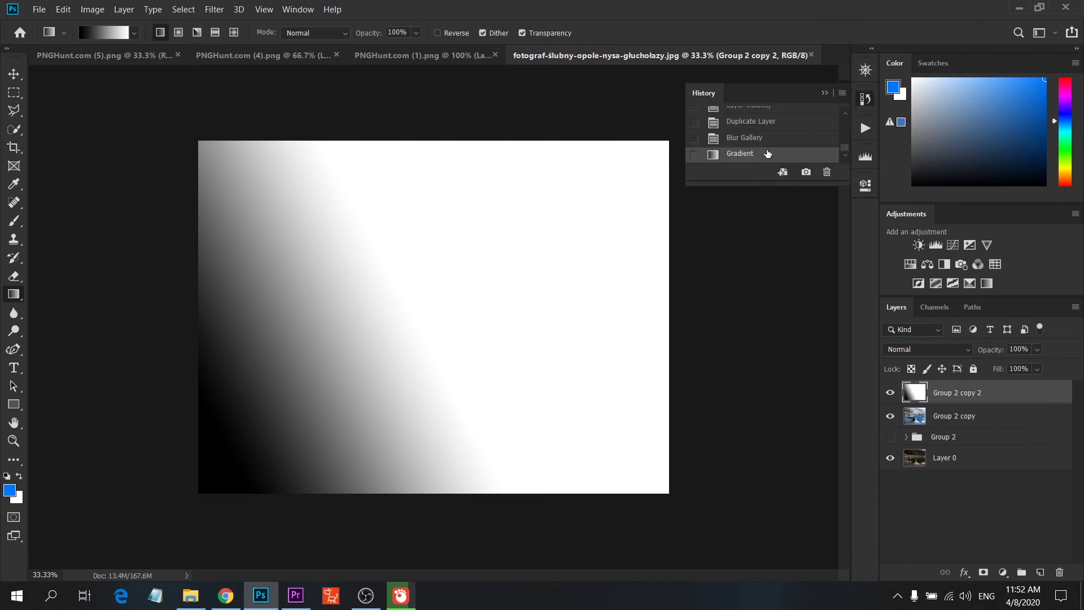
click(773, 142)
click(984, 573)
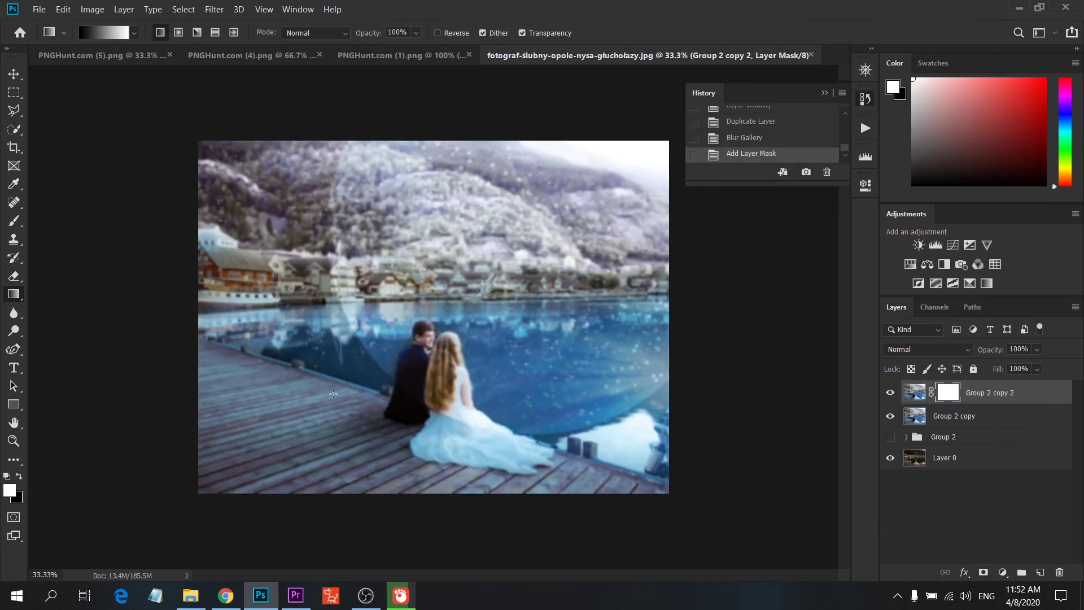
mouse_move(262, 425)
mouse_down()
mouse_move(355, 361)
mouse_move(424, 369)
mouse_up()
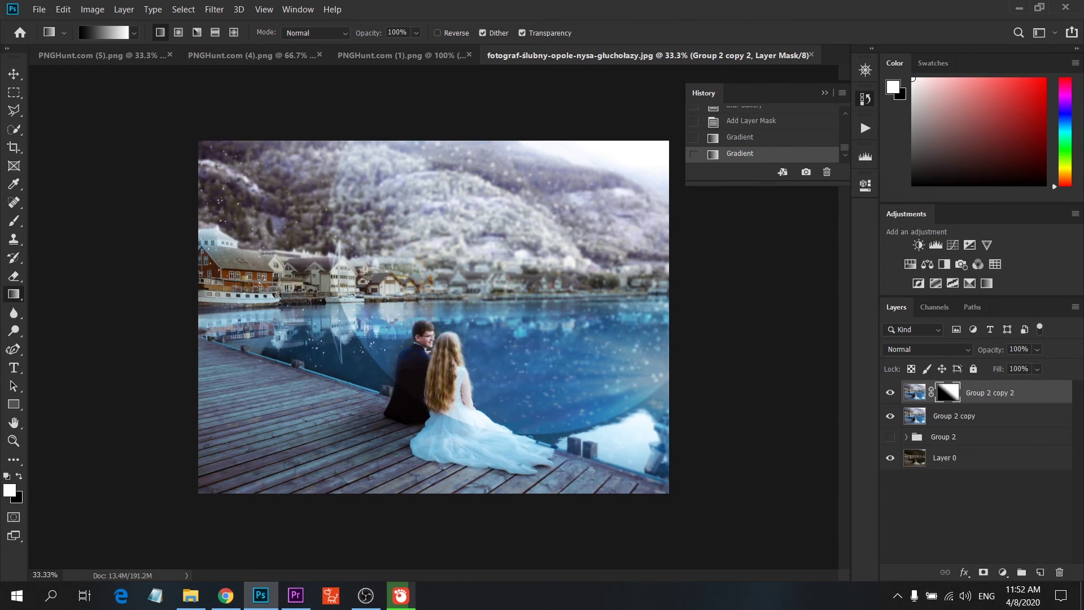
mouse_move(146, 250)
mouse_down()
mouse_move(800, 249)
mouse_move(159, 272)
mouse_up()
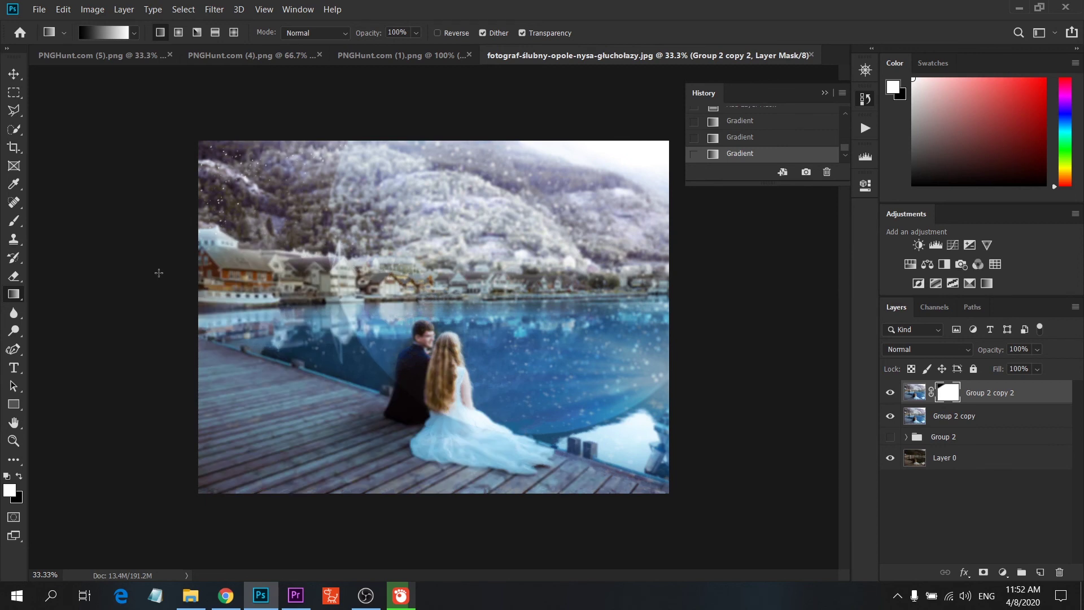
click(747, 140)
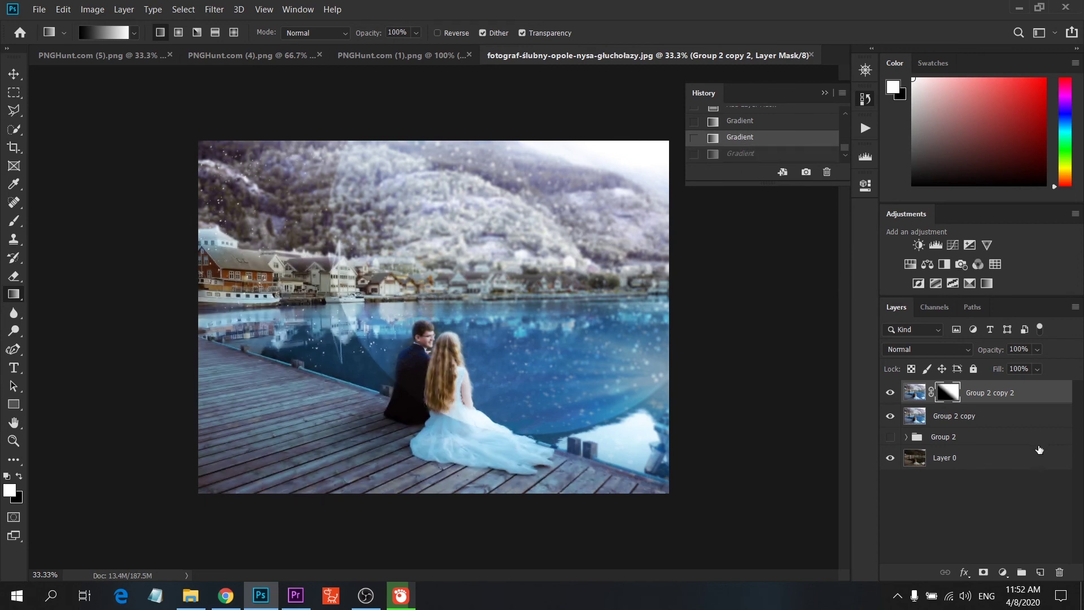
- Apply the layer mask permanently, then undo a stray top-to-bottom gradient fill
right_click(956, 399)
click(977, 436)
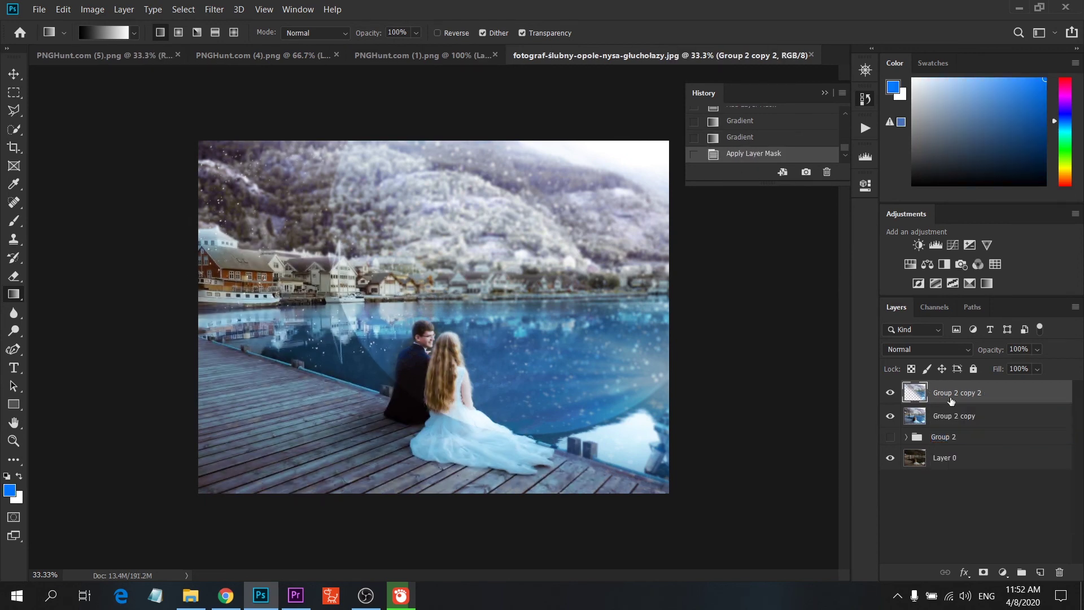
drag(482, 178, 487, 320)
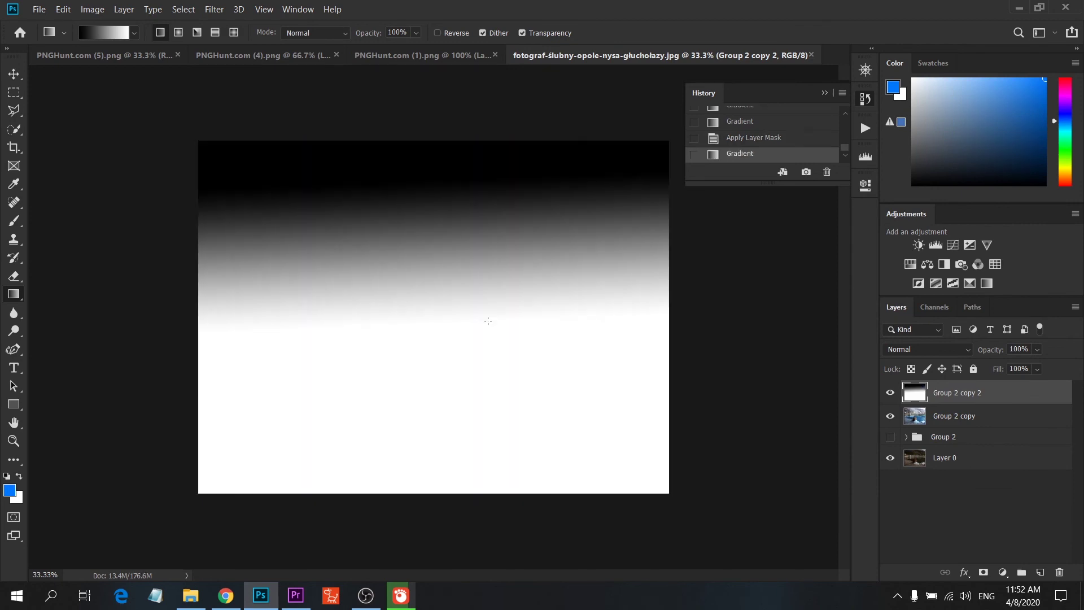
key(ctrl+z)
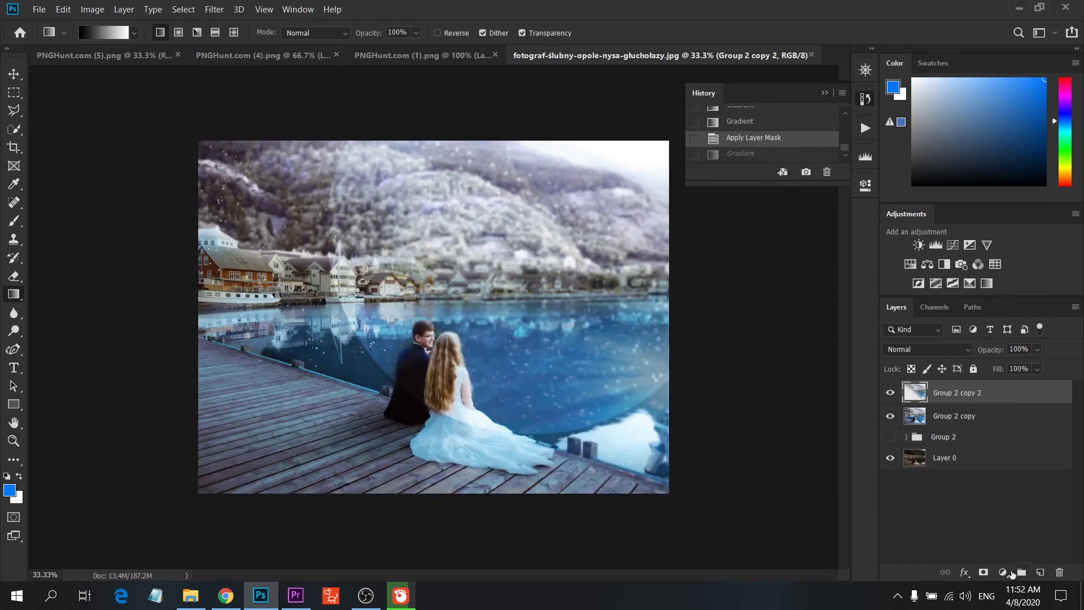
- Add a new mask with a top-to-bottom gradient fade, apply it, and toggle the layer to compare
click(983, 572)
drag(505, 182, 517, 417)
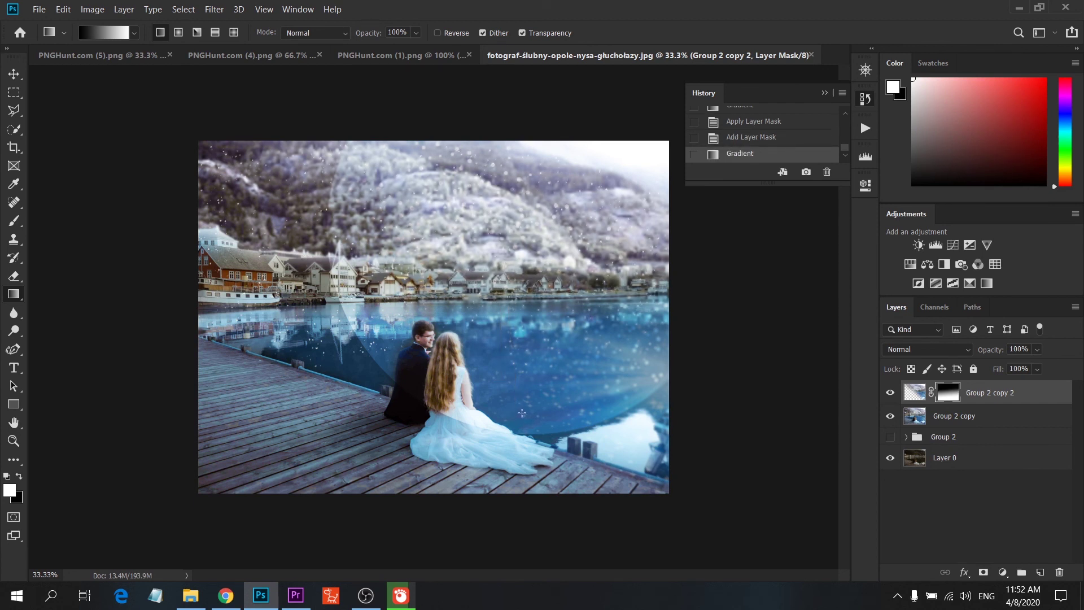
right_click(516, 358)
right_click(952, 399)
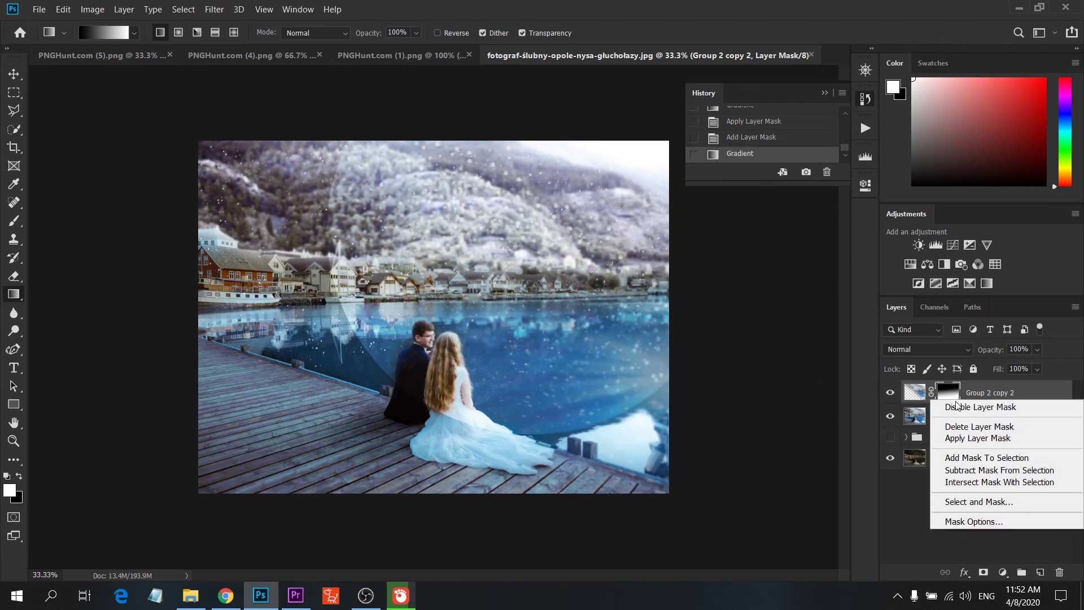
click(972, 440)
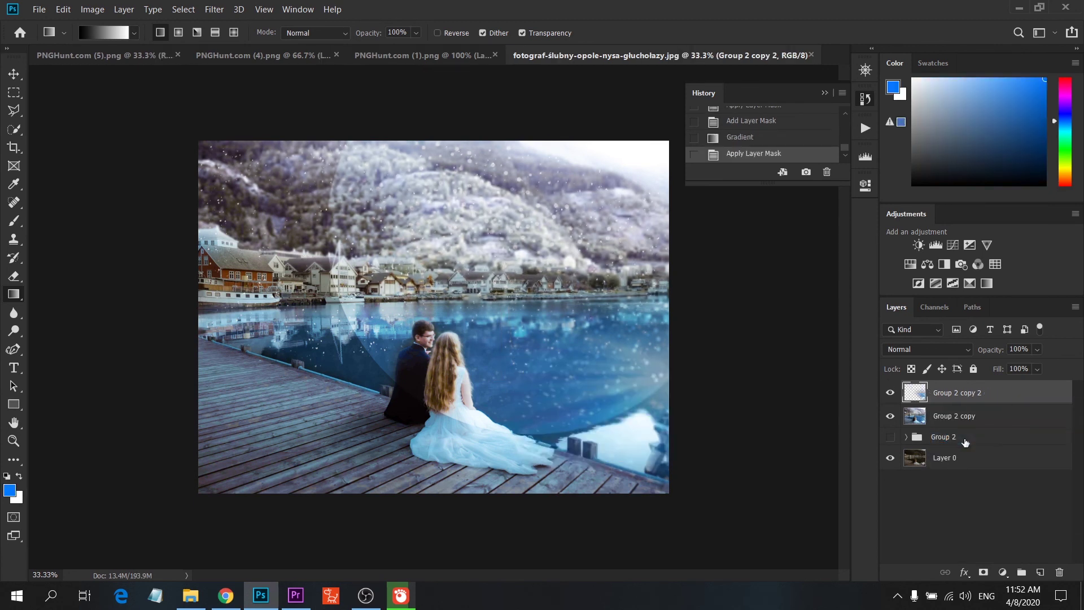
click(891, 394)
click(890, 394)
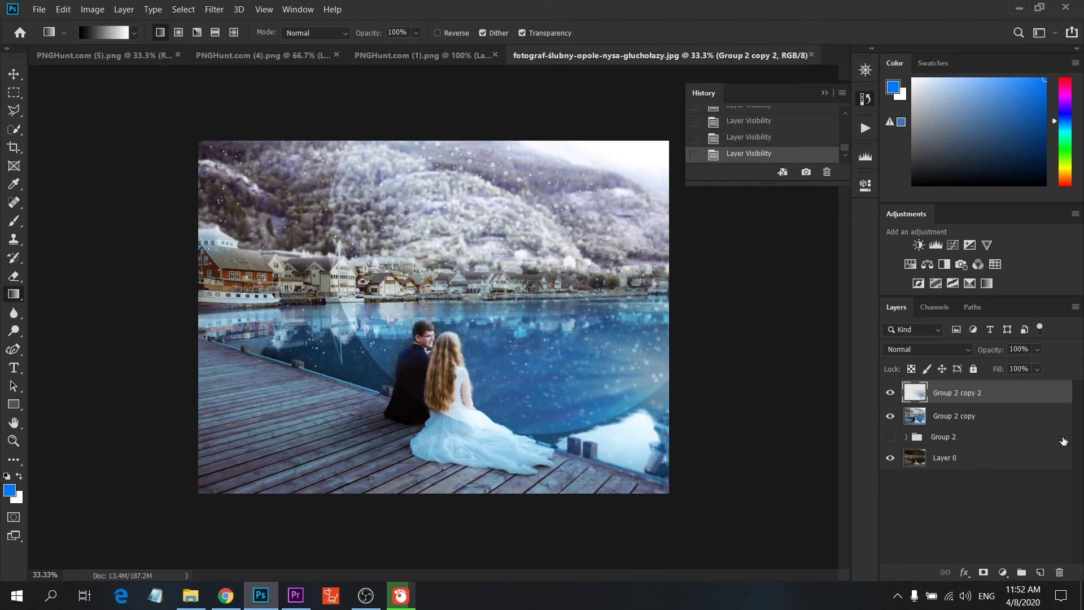
- Merge Group 2 copy 2 down into Group 2 copy, then toggle its visibility to compare with the original
right_click(997, 402)
click(910, 405)
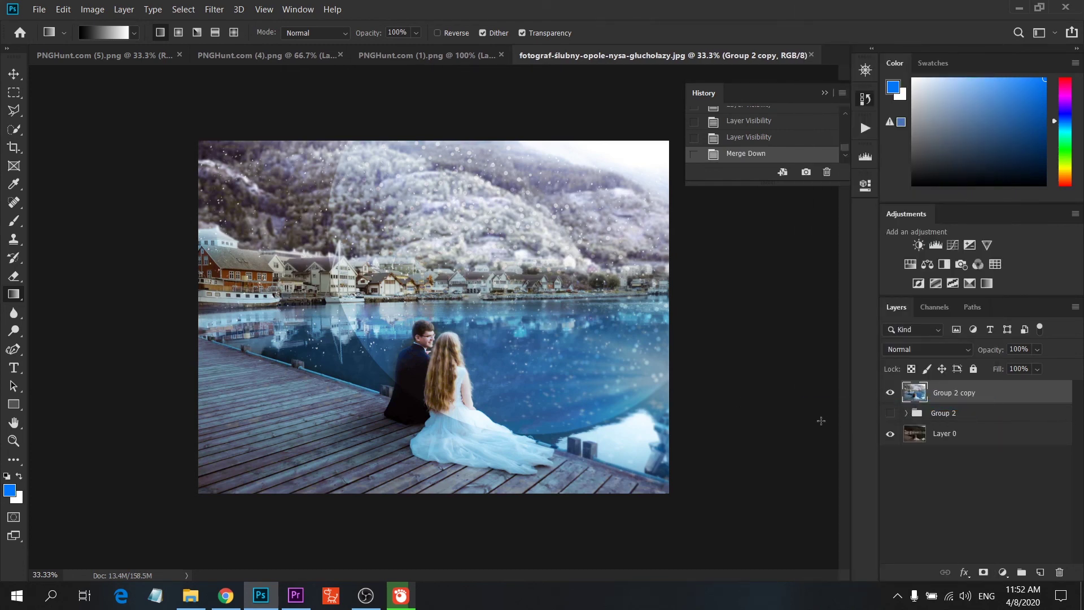
click(891, 393)
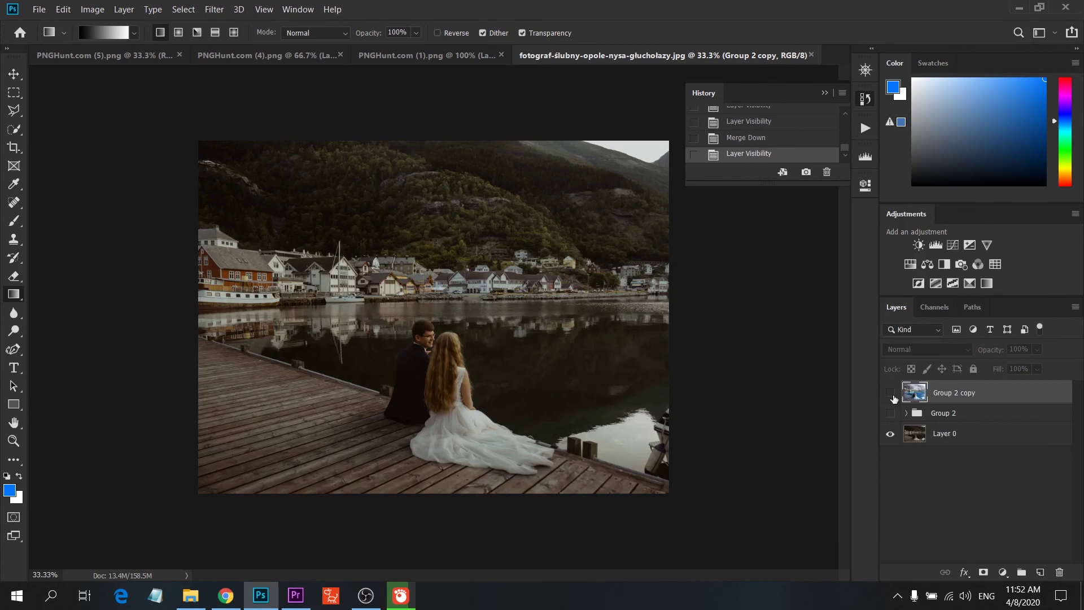
click(891, 394)
click(891, 393)
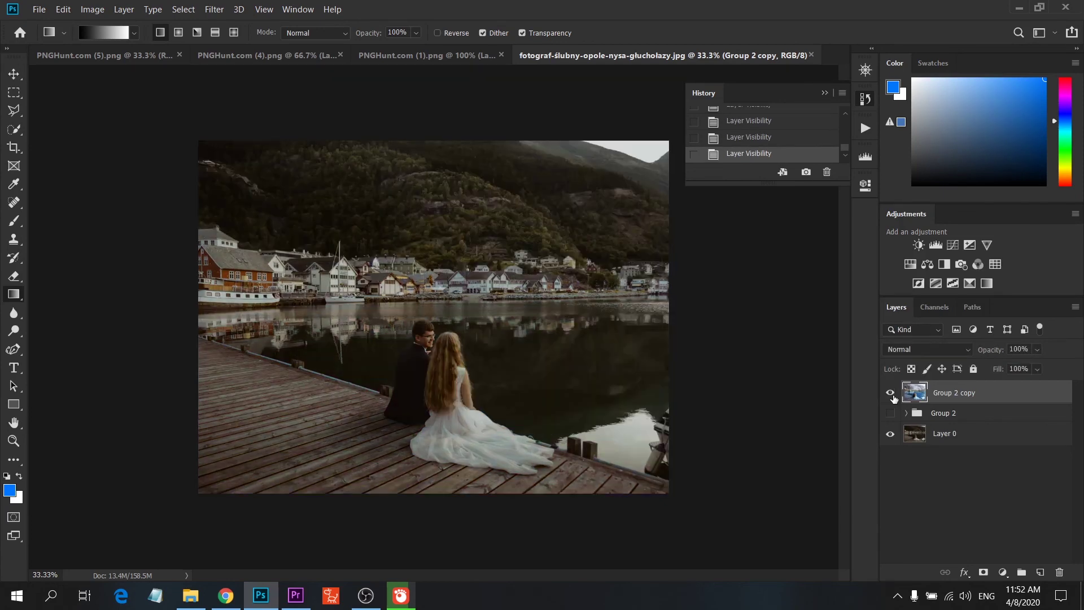
click(891, 393)
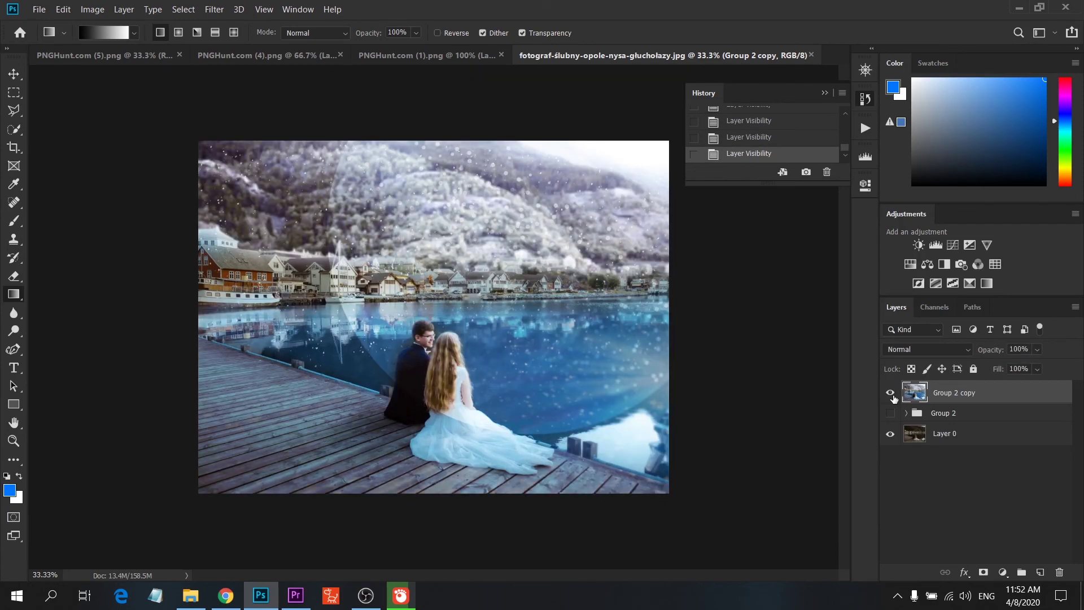